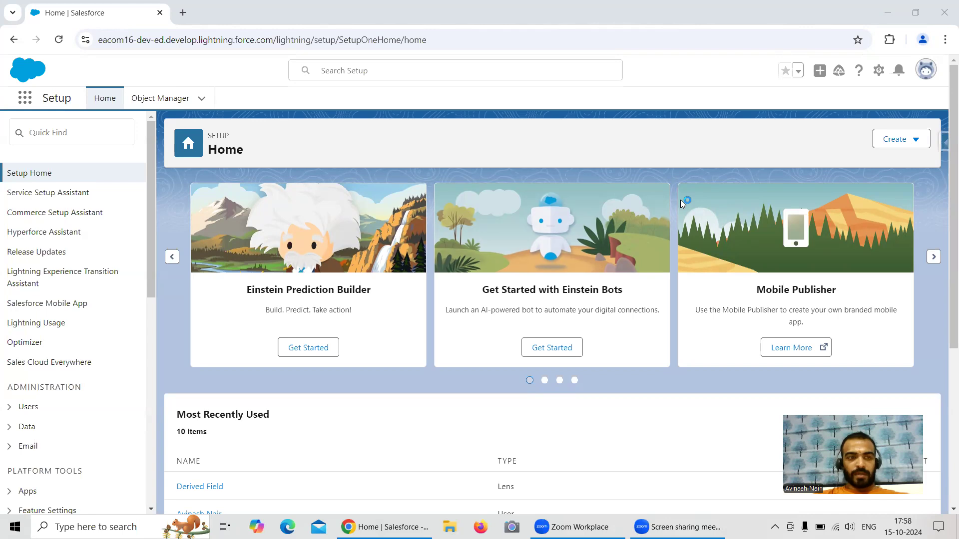
Open Analytics Studio's Data Manager and go to its dataflow management view
click(25, 97)
click(71, 197)
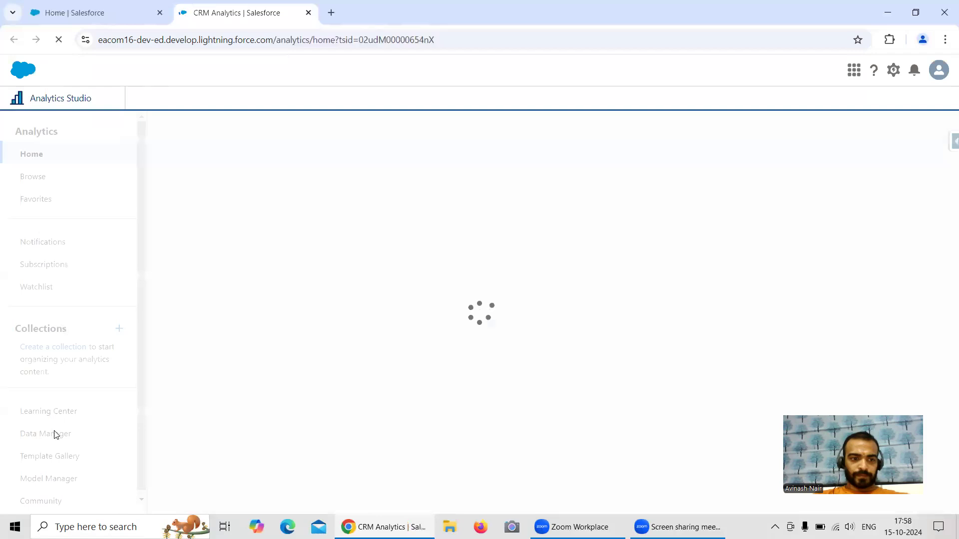
click(56, 434)
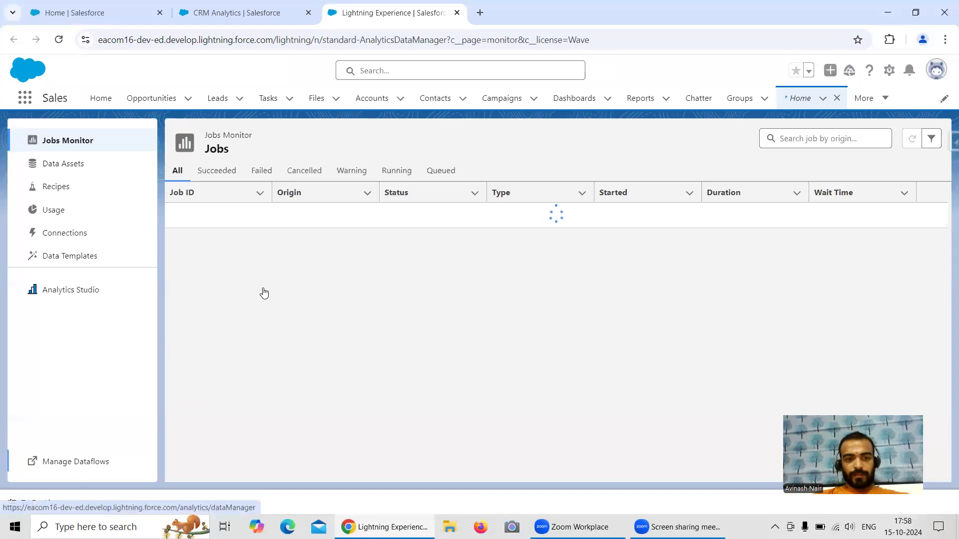
click(138, 455)
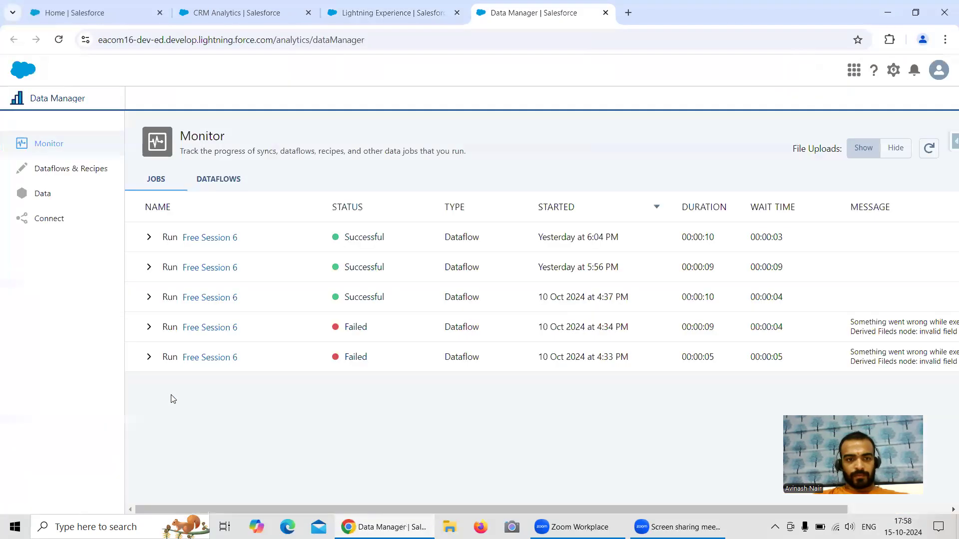
Open the Free Session 6 dataflow from the list of dataflows
click(78, 169)
click(214, 181)
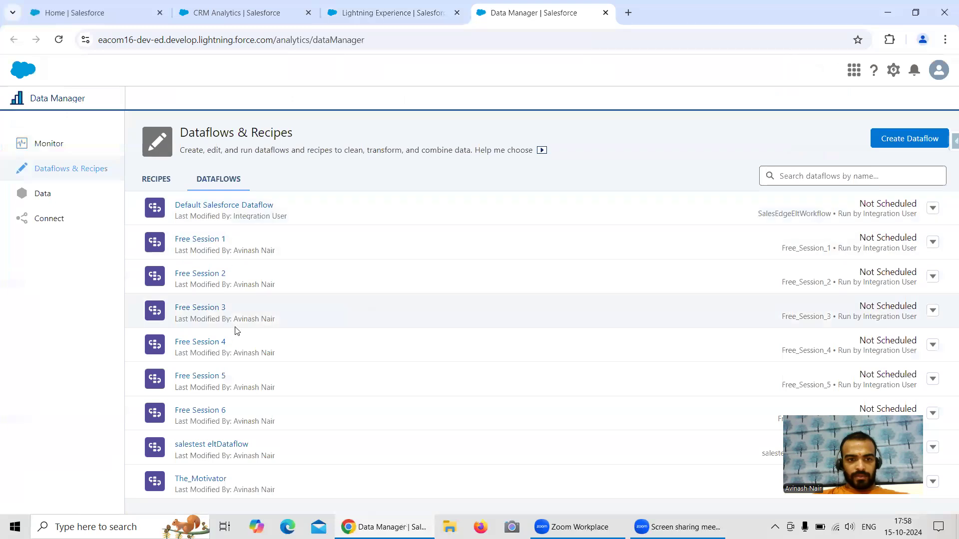
click(215, 415)
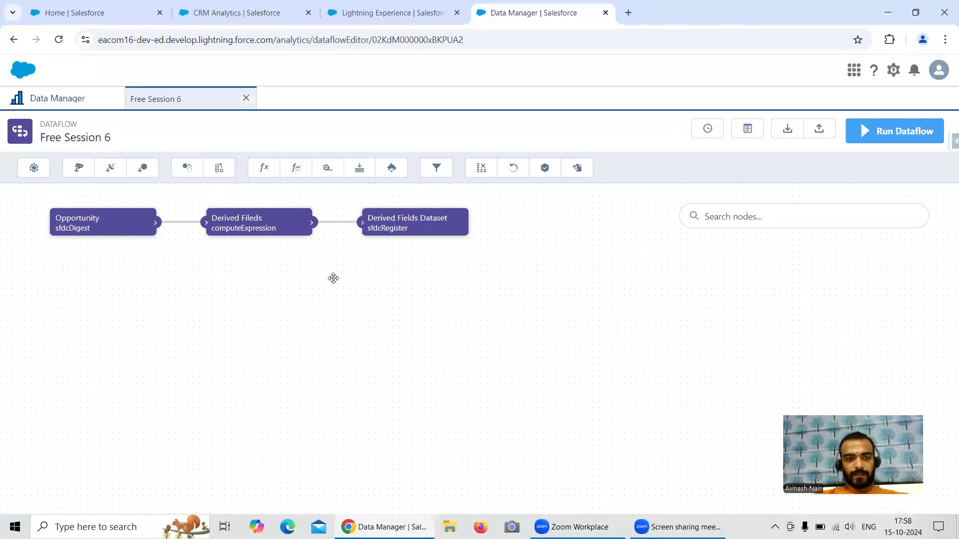
Correct the node name of the computeExpression node after Opportunity to Derived Fields
click(257, 223)
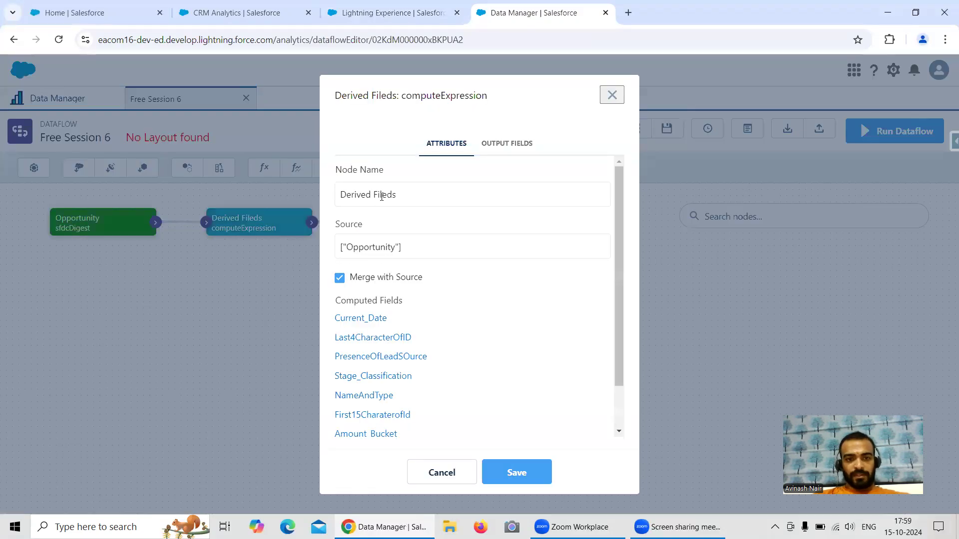
key(BackSpace)
key(BackSpace)
key(BackSpace)
key(BackSpace)
text(elds)
Check the SAQL expression of the computed field Last4CharacterOfID, leaving it without changes
scroll(441, 313, down, 2)
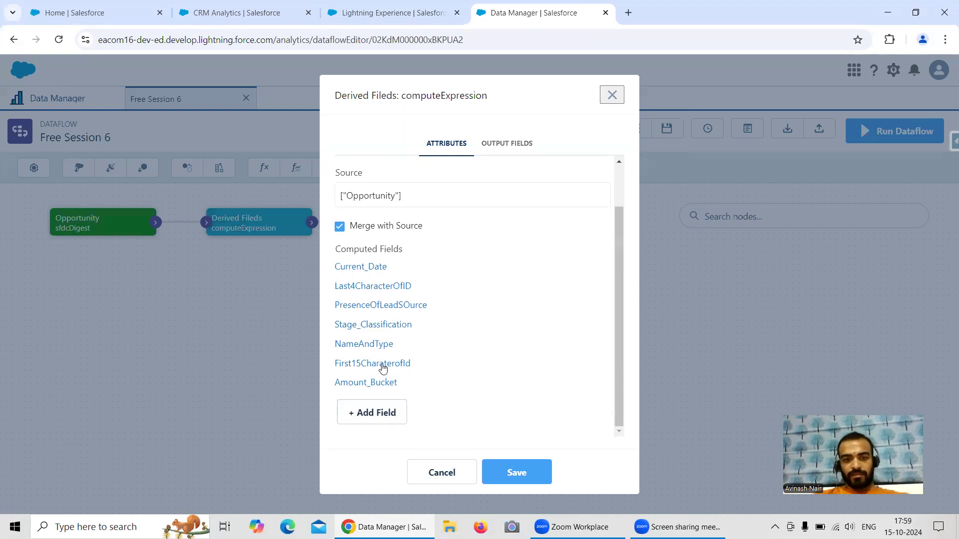
click(386, 286)
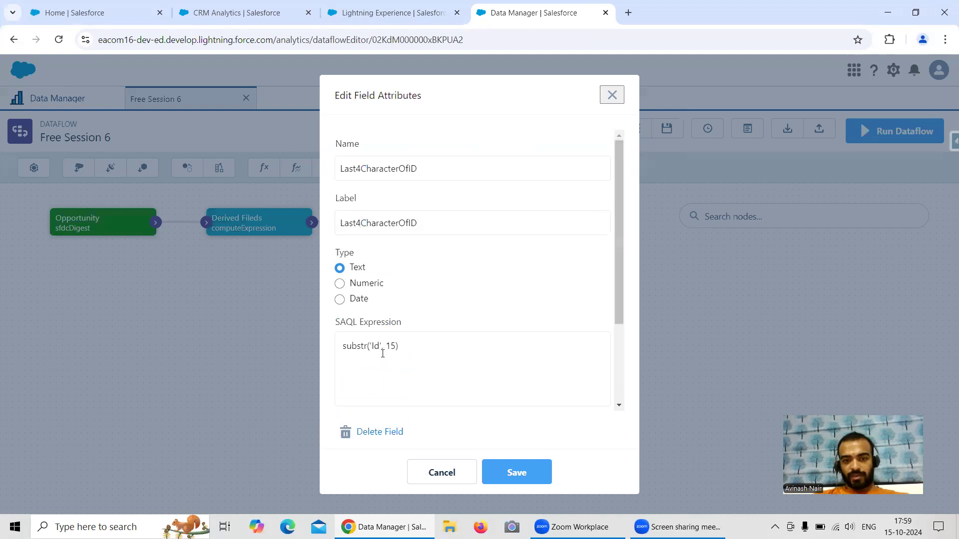
click(456, 472)
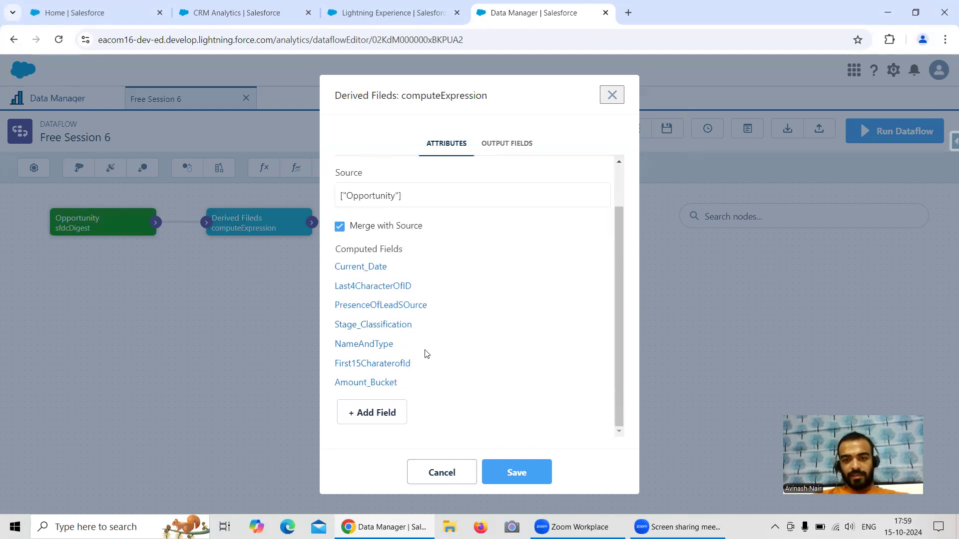
Add a text computed field named Last3CharaterofId and begin its SAQL expression with substr
click(381, 414)
text(La)
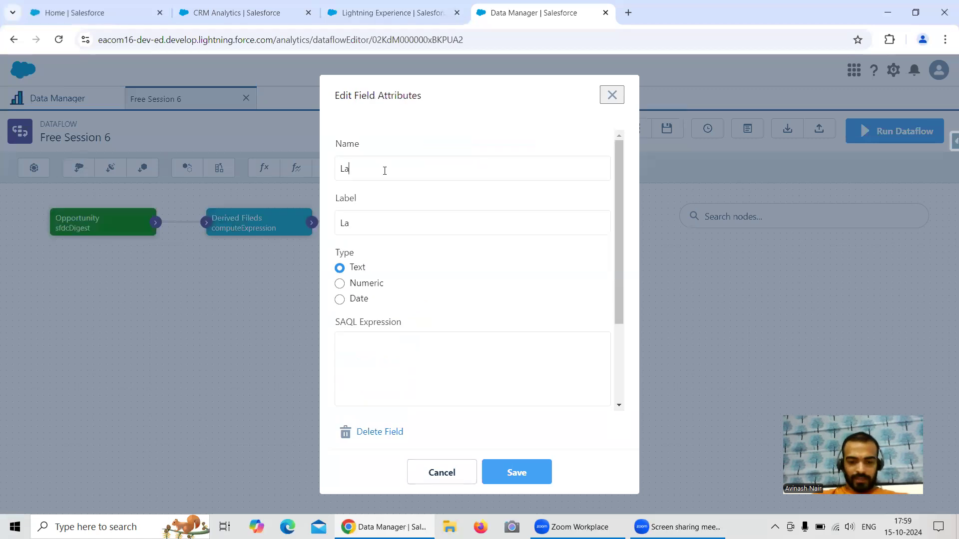
text(st3Charaterof )
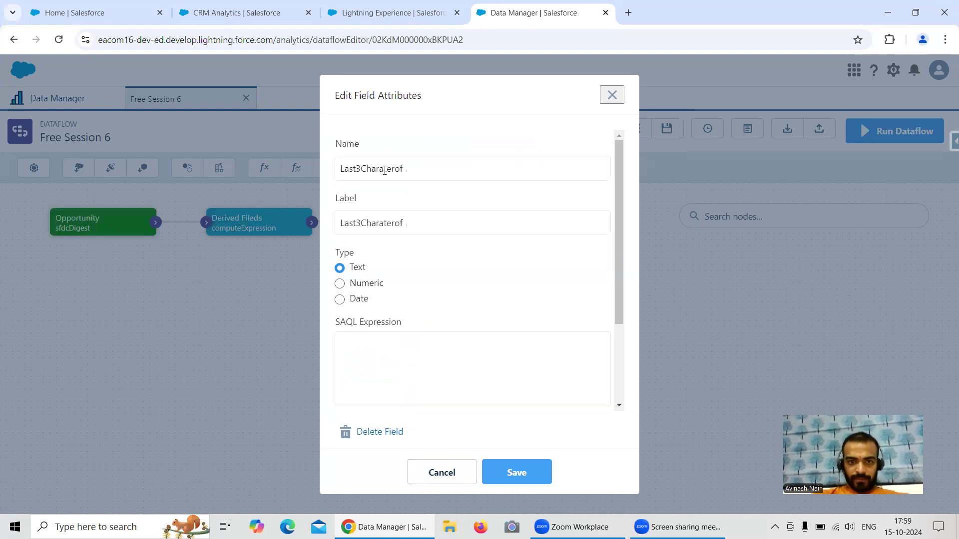
text(Id)
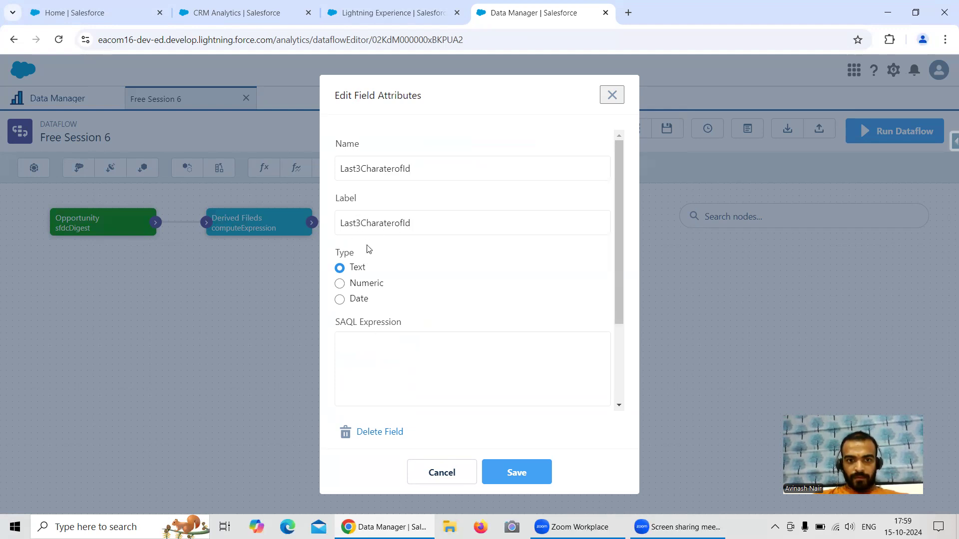
click(377, 352)
text(s)
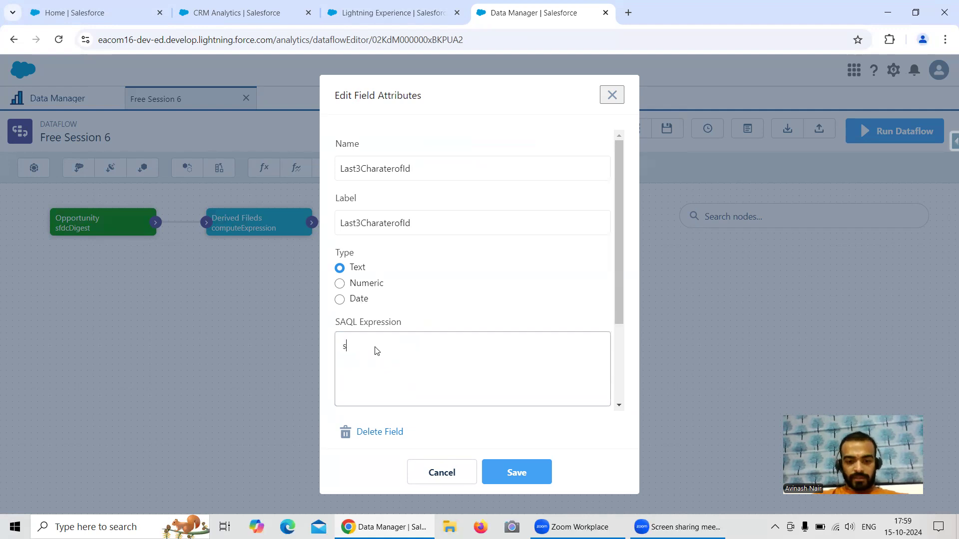
text(ubstr)
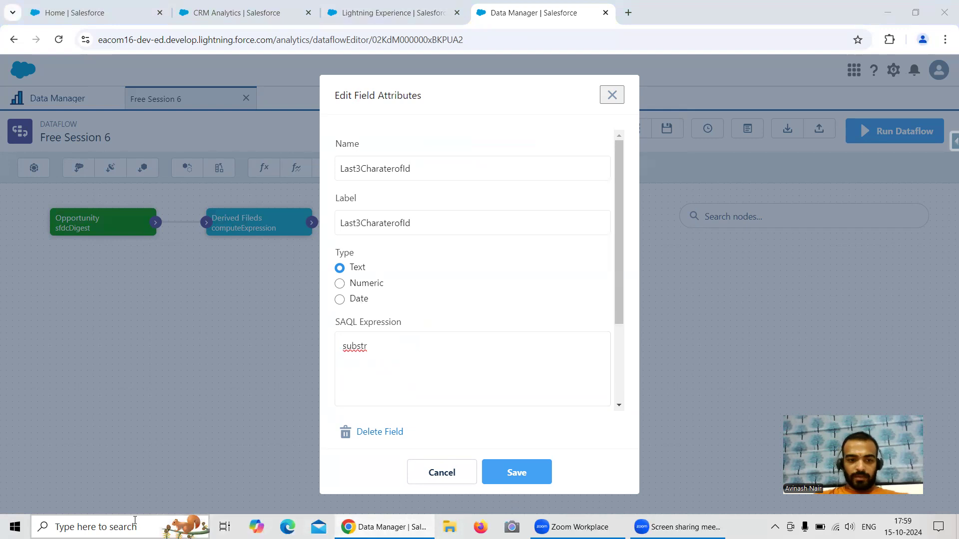
Switch to Notepad++, copy the sample record ID onto a new last line, and highlight its final three characters
click(120, 526)
text(no)
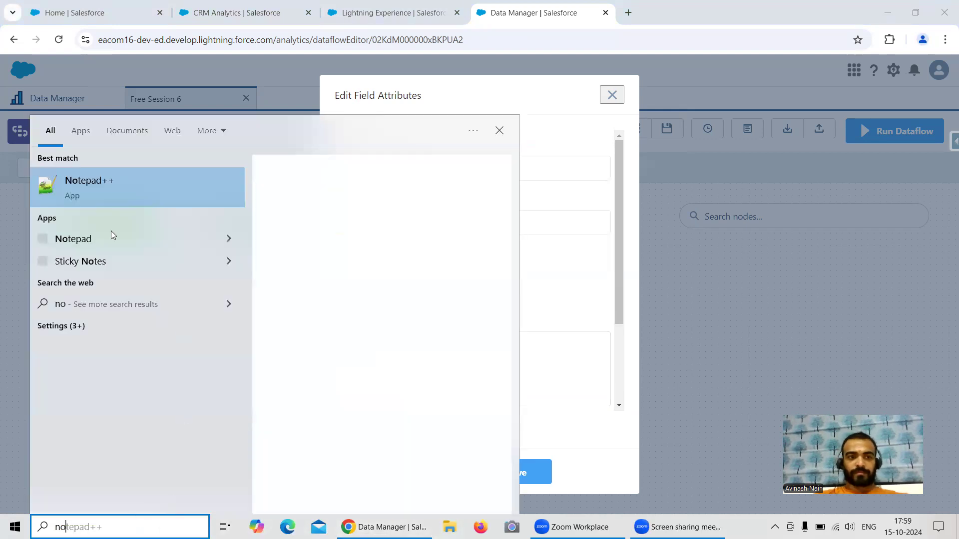
click(96, 187)
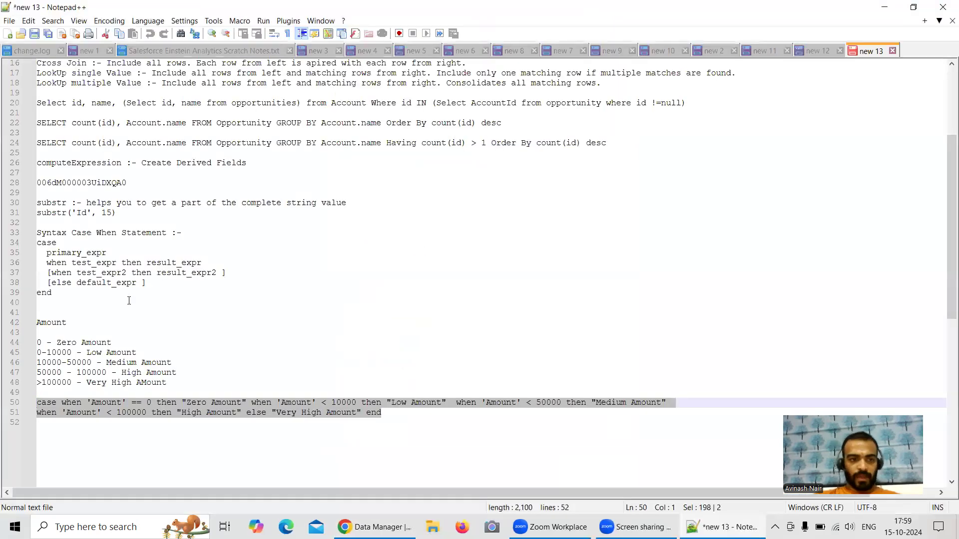
drag(127, 183, 21, 185)
key(ctrl+c)
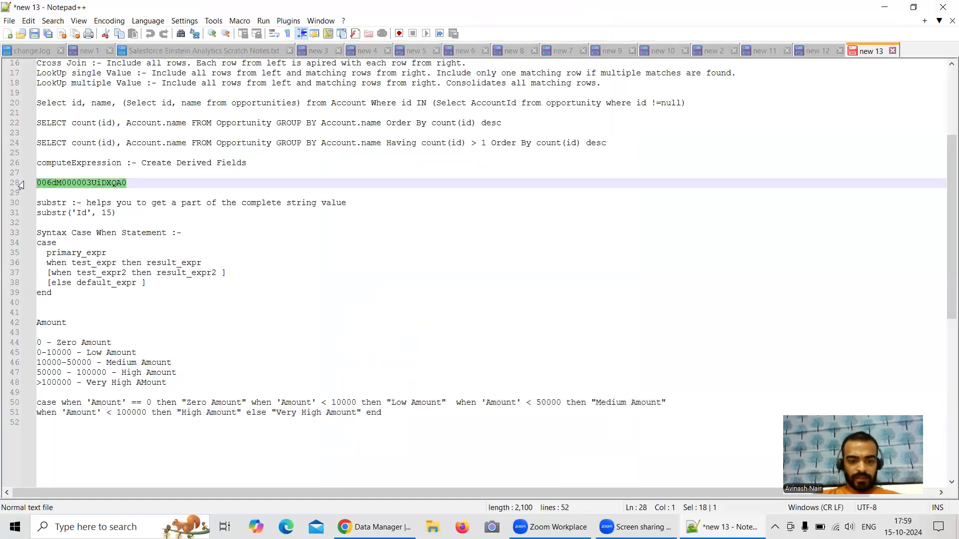
click(147, 442)
key(Return)
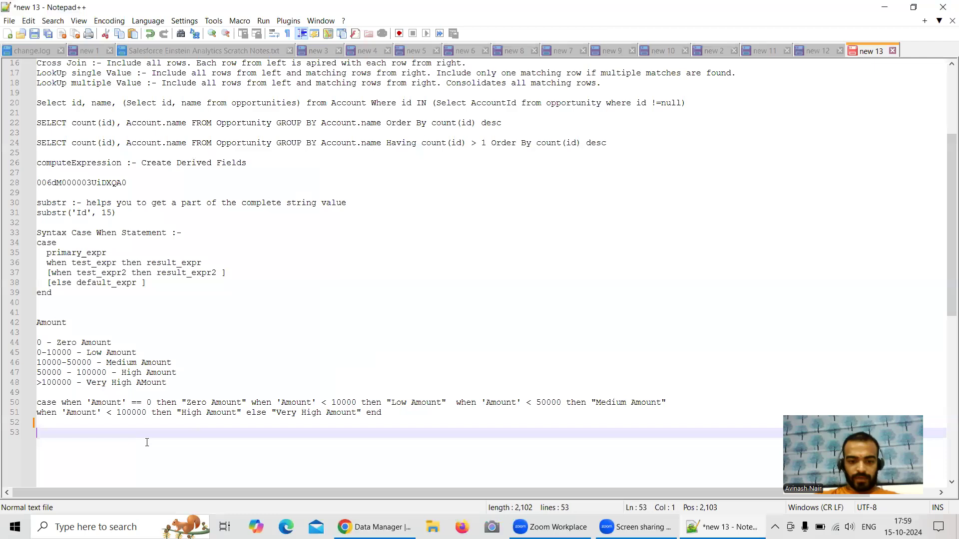
key(ctrl+v)
scroll(150, 433, down, 1)
drag(112, 402, 128, 403)
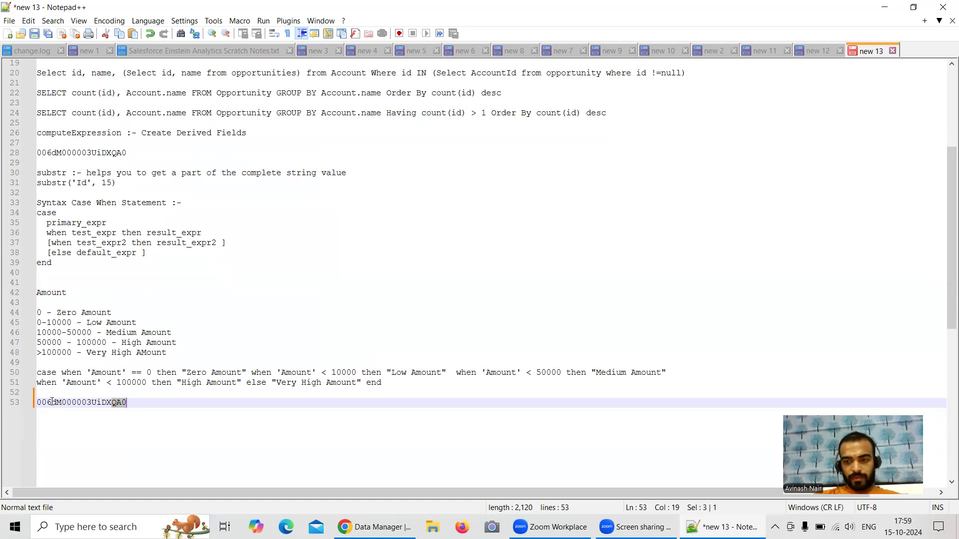
drag(132, 402, 112, 403)
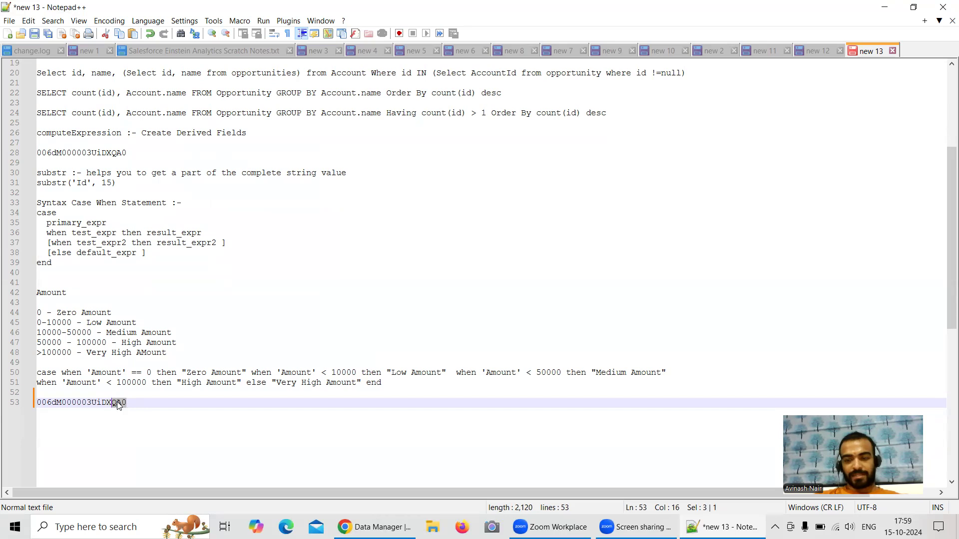
Return to the dataflow editor, complete the Last3CharaterofId expression as substr('Id', -3, 3), and save the field
click(883, 15)
text(())
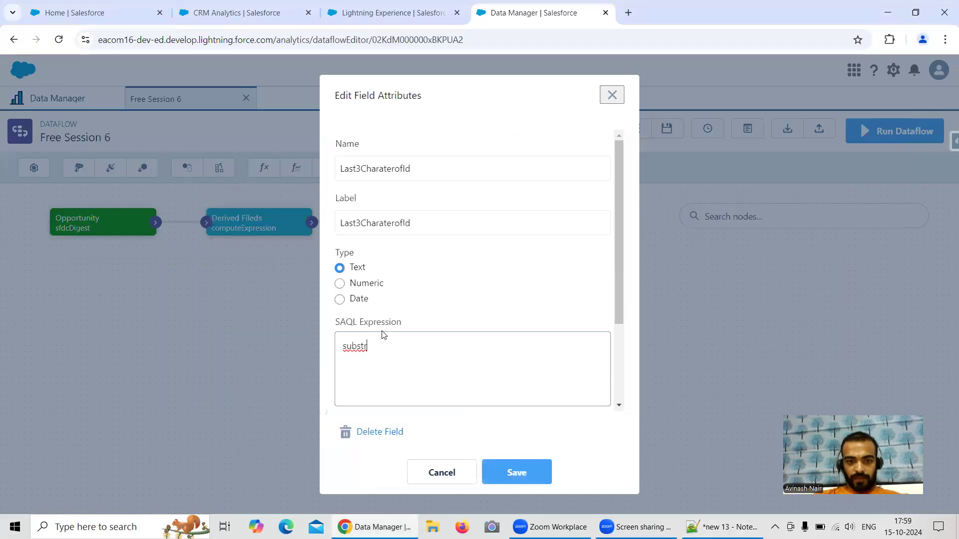
text('Id)
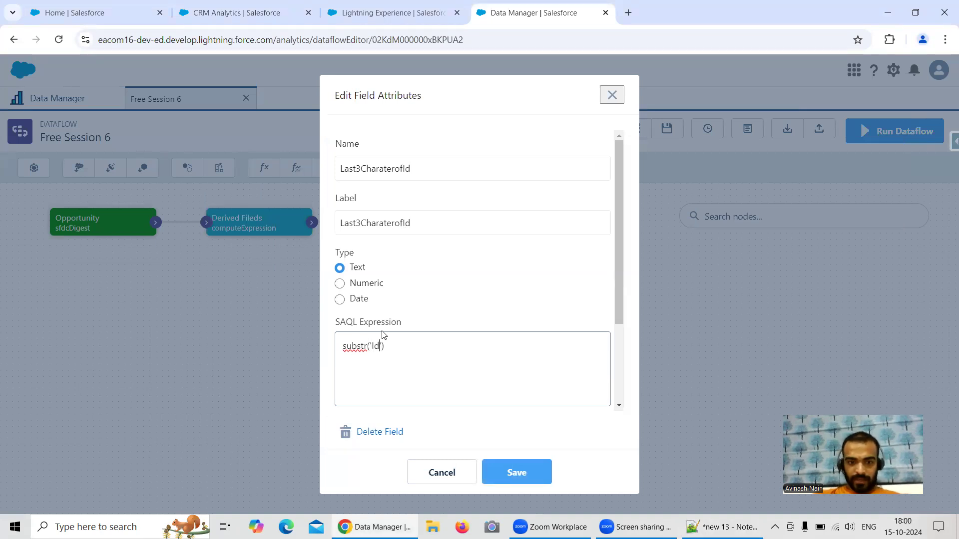
text(, )
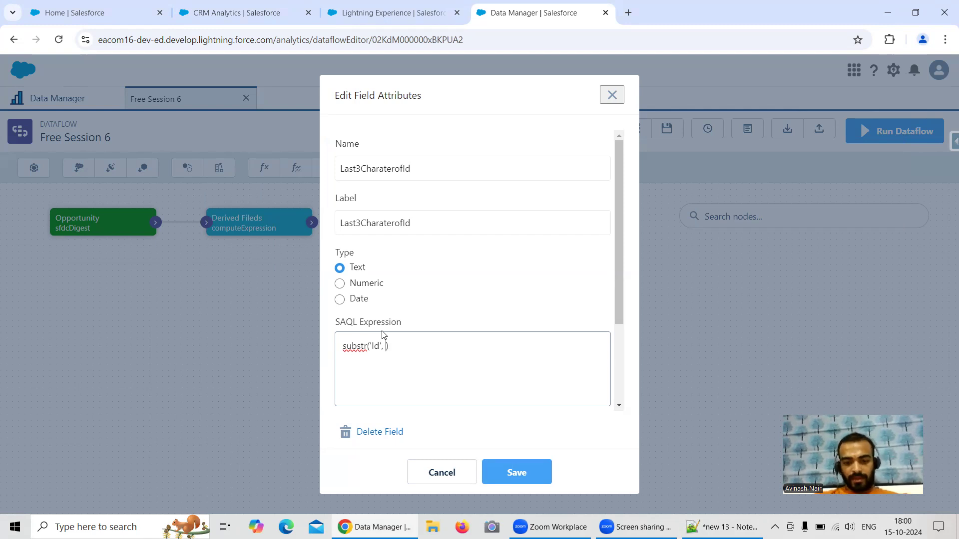
text(-3)
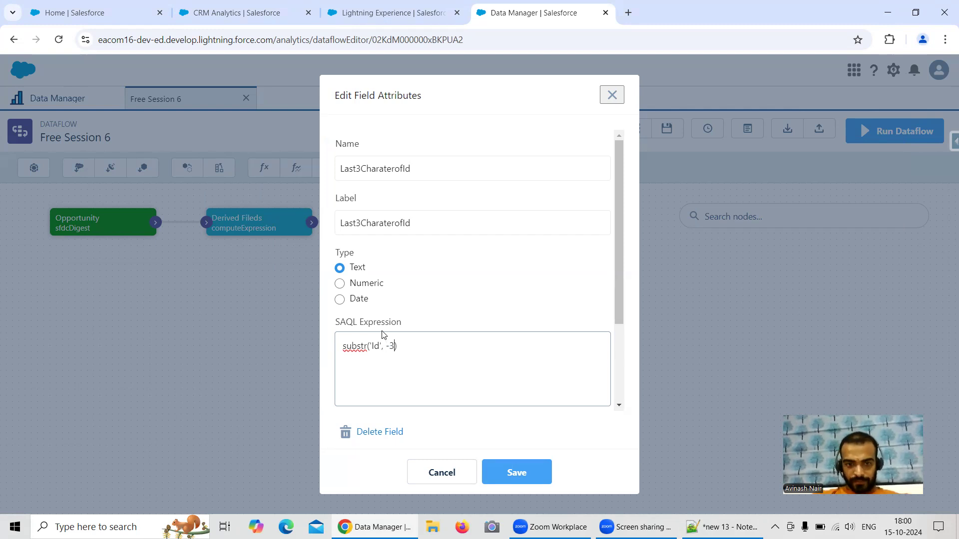
text(,3)
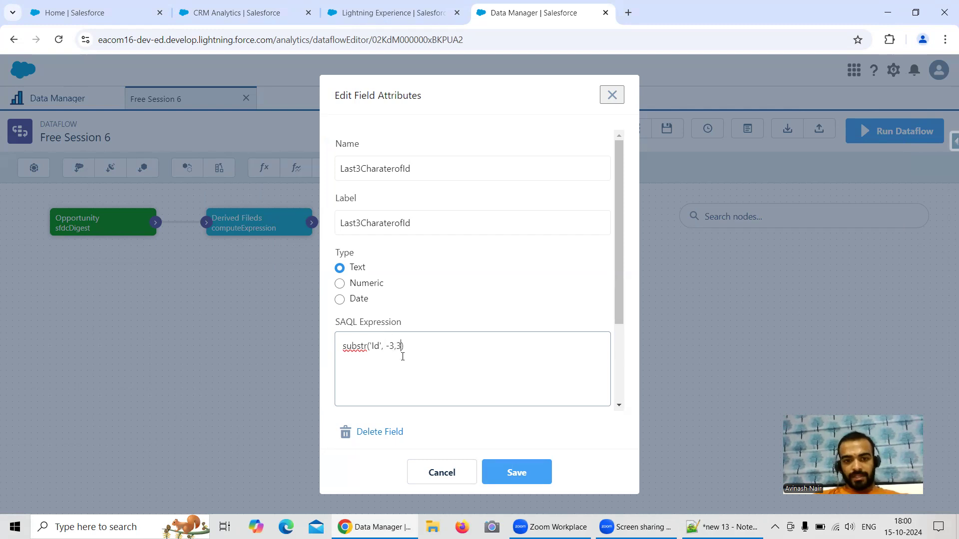
key(Left)
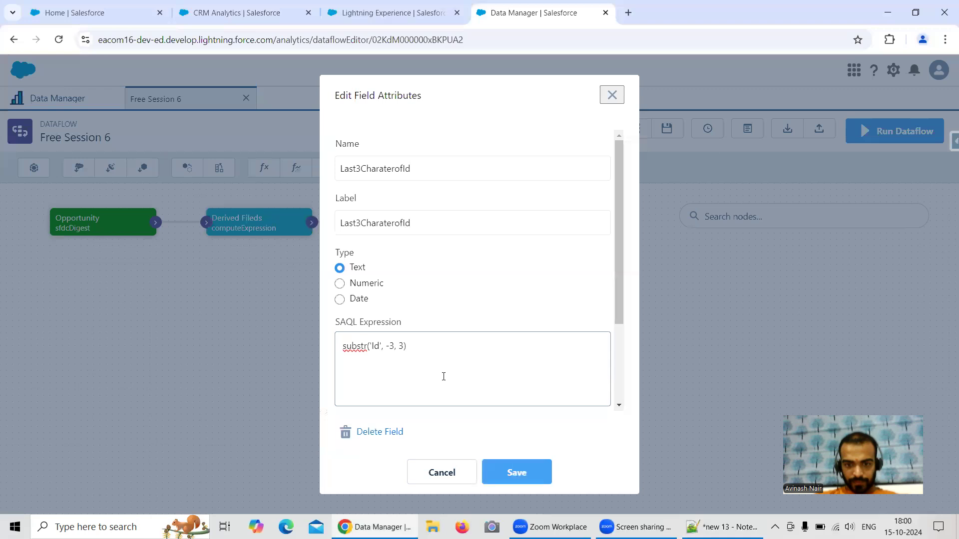
click(514, 472)
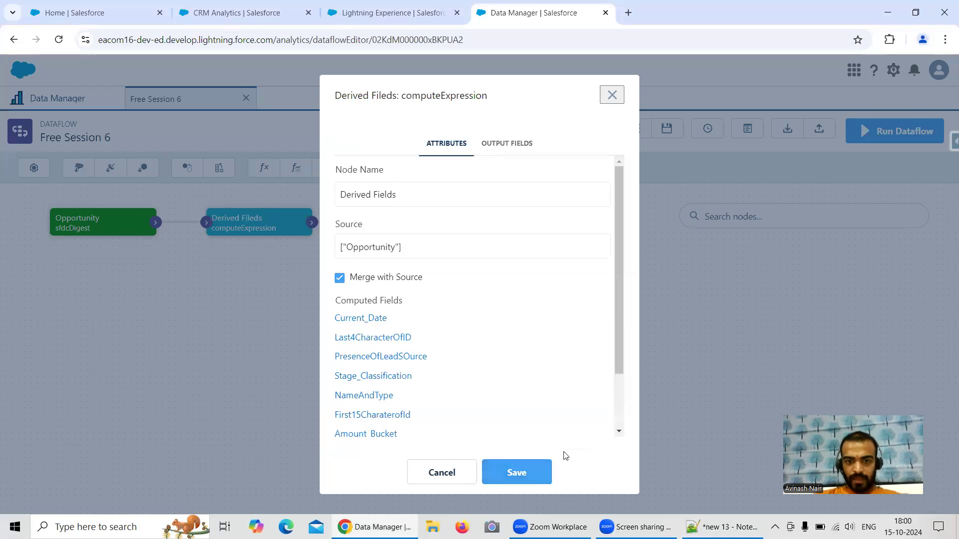
Examine the position argument in Last4CharacterOfID's SAQL expression and compare it with the sample record ID in Notepad++
click(382, 337)
drag(385, 350, 396, 349)
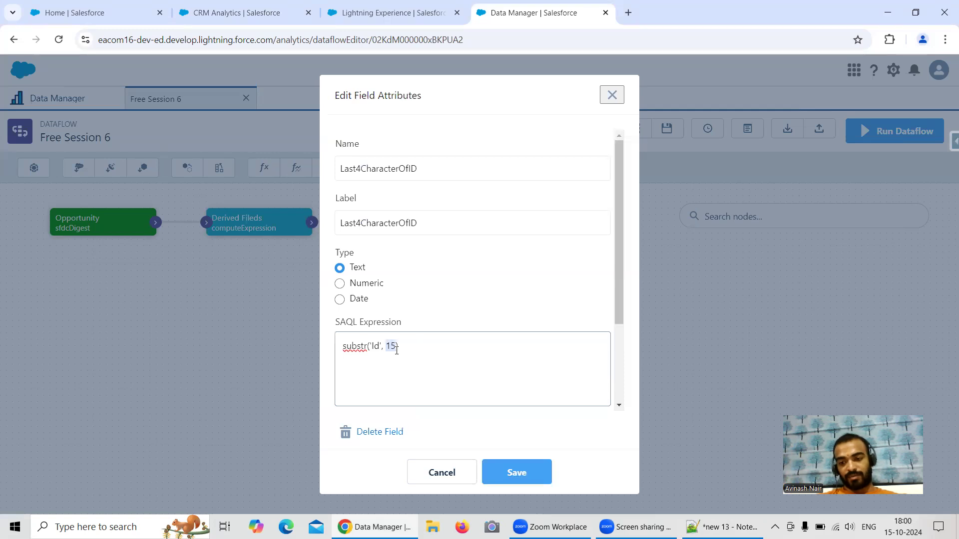
drag(381, 349, 398, 350)
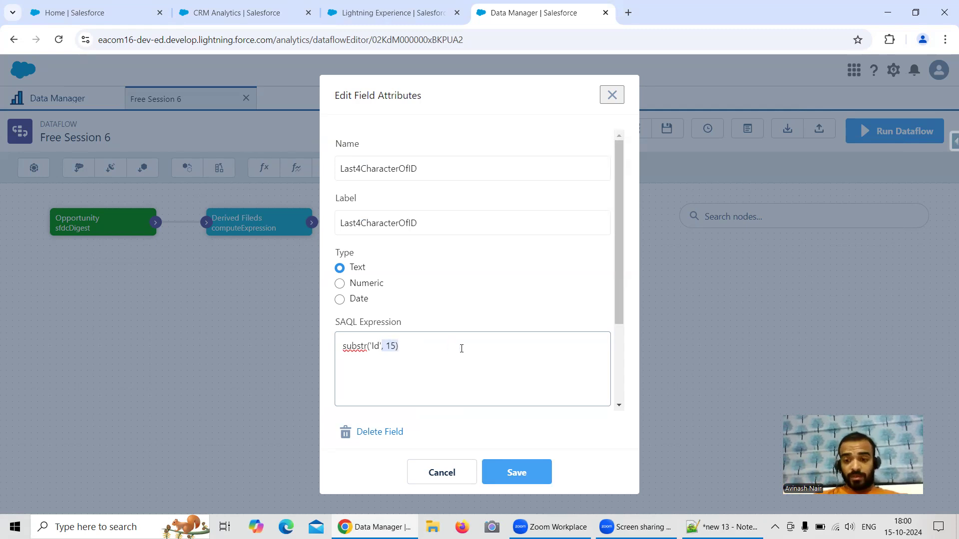
click(727, 526)
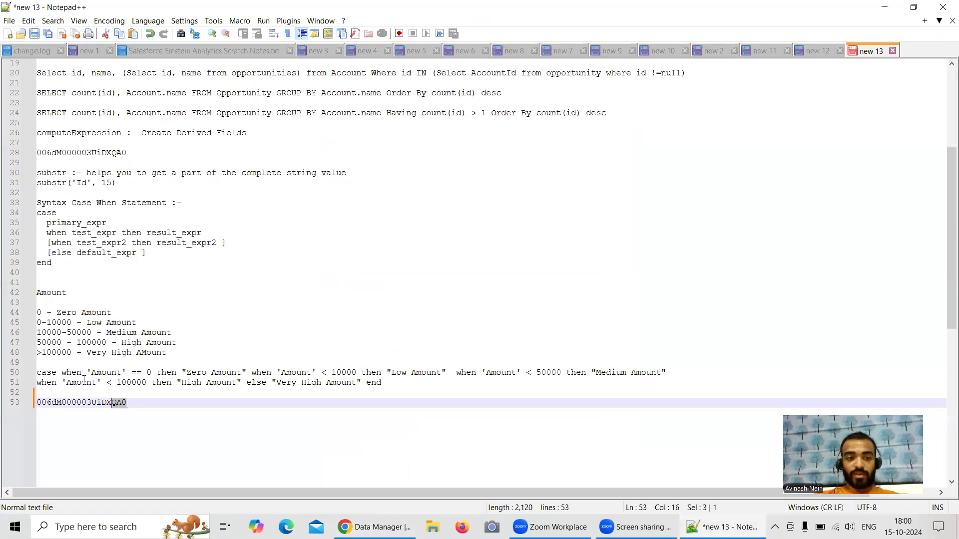
click(885, 7)
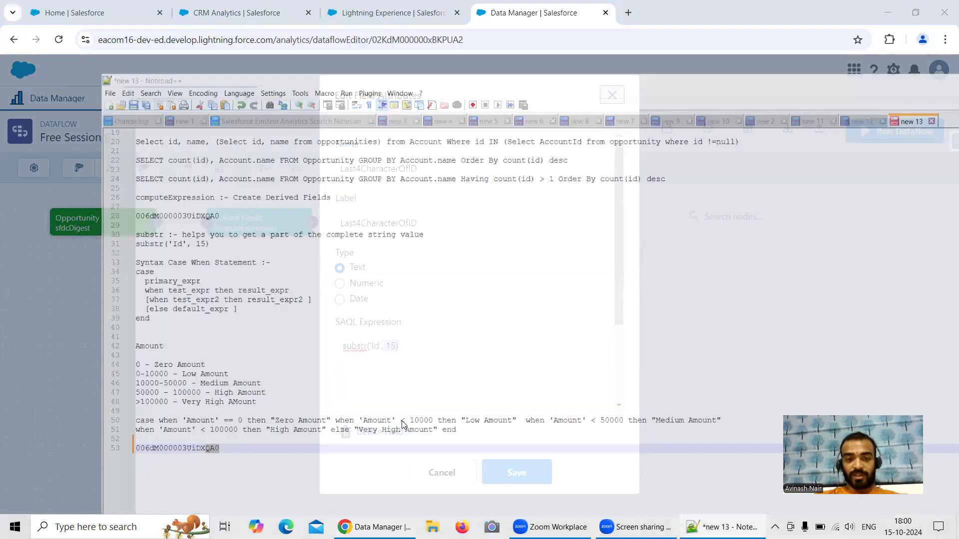
Examine the -3 argument in Last3CharaterofId's expression against the last three characters of the sample record ID in Notepad++
scroll(428, 419, down, 2)
click(387, 381)
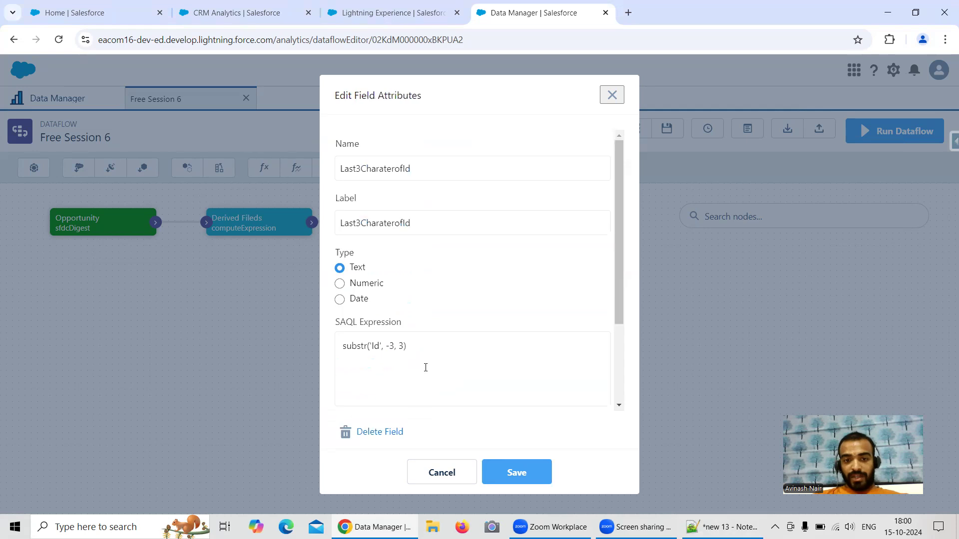
drag(394, 346, 385, 346)
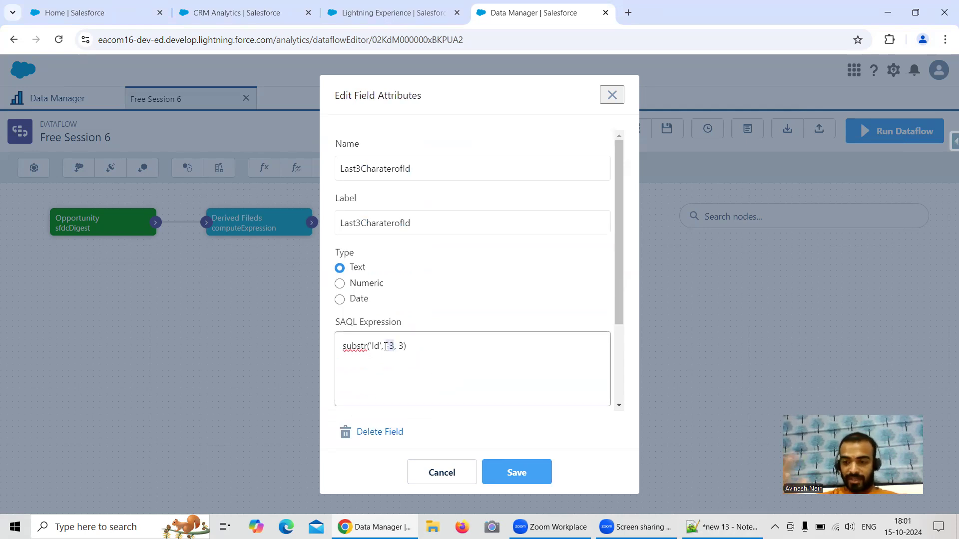
key(alt+Tab)
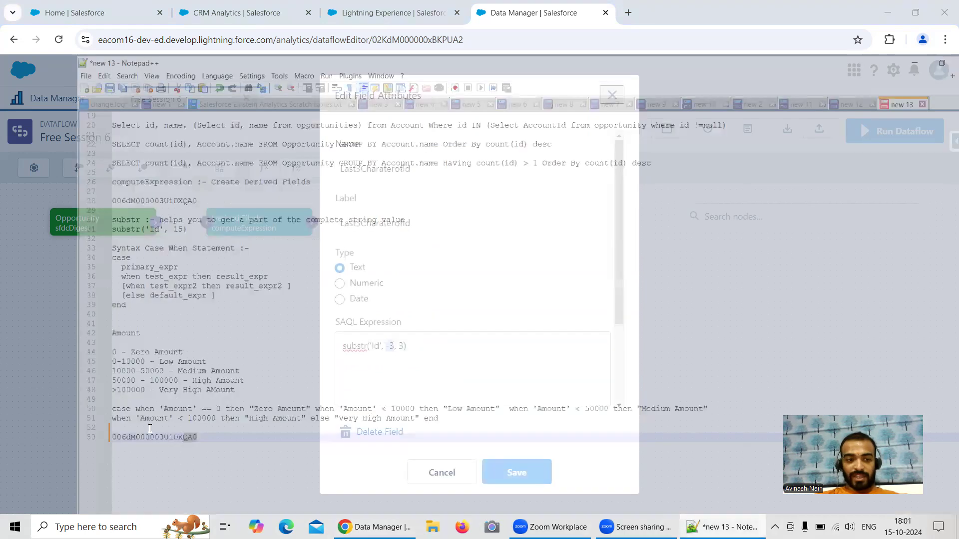
drag(127, 403, 114, 406)
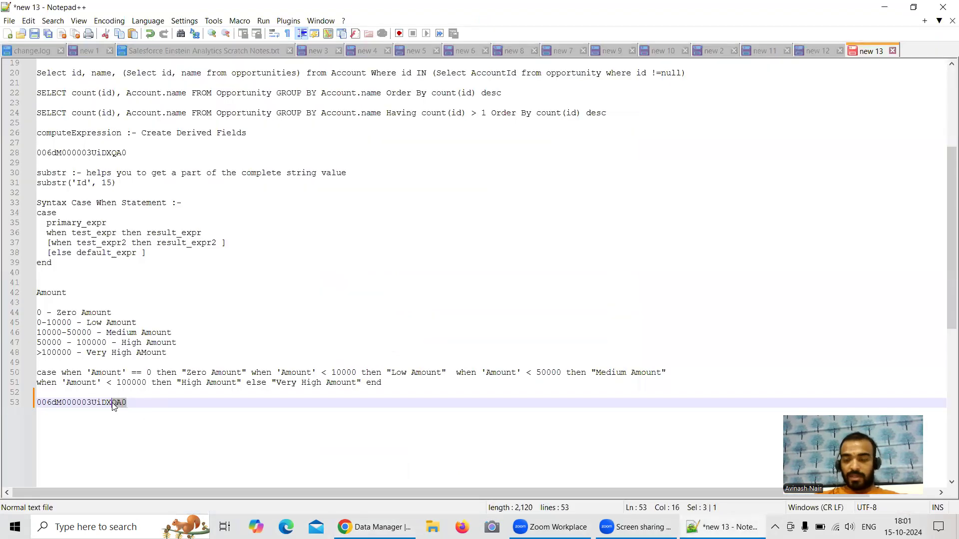
Return to the dataflow editor in Chrome, save the Last3CharaterofId field, and show the end of the computed fields list
click(884, 7)
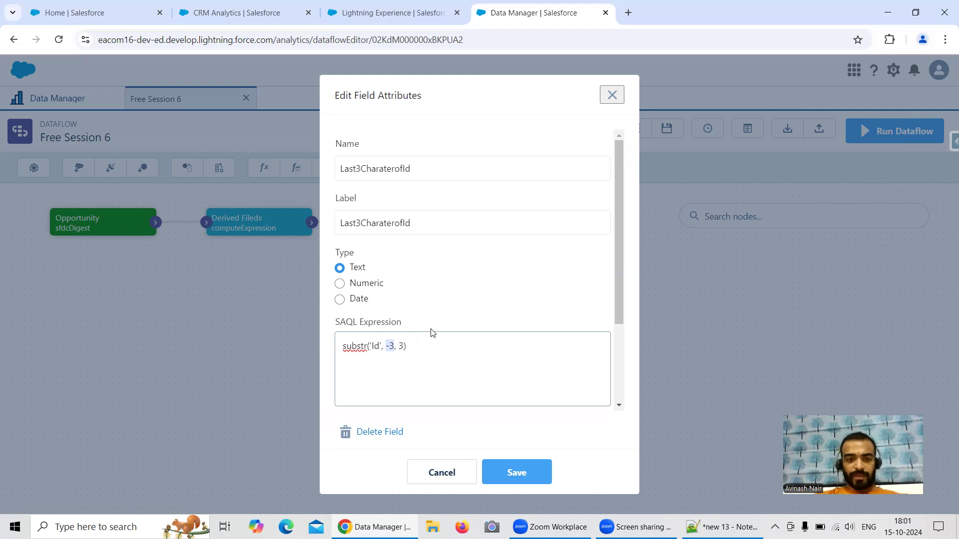
scroll(534, 327, down, 3)
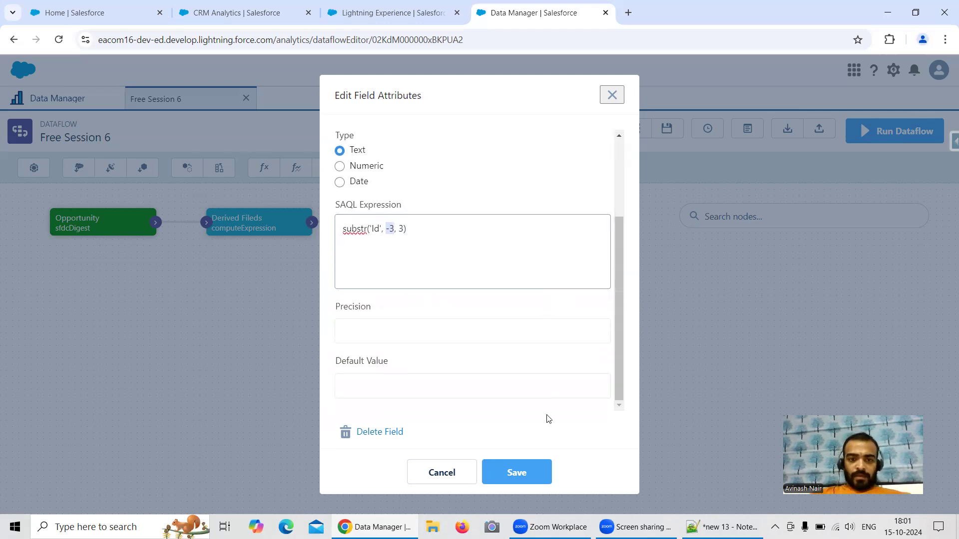
click(530, 475)
scroll(516, 338, down, 2)
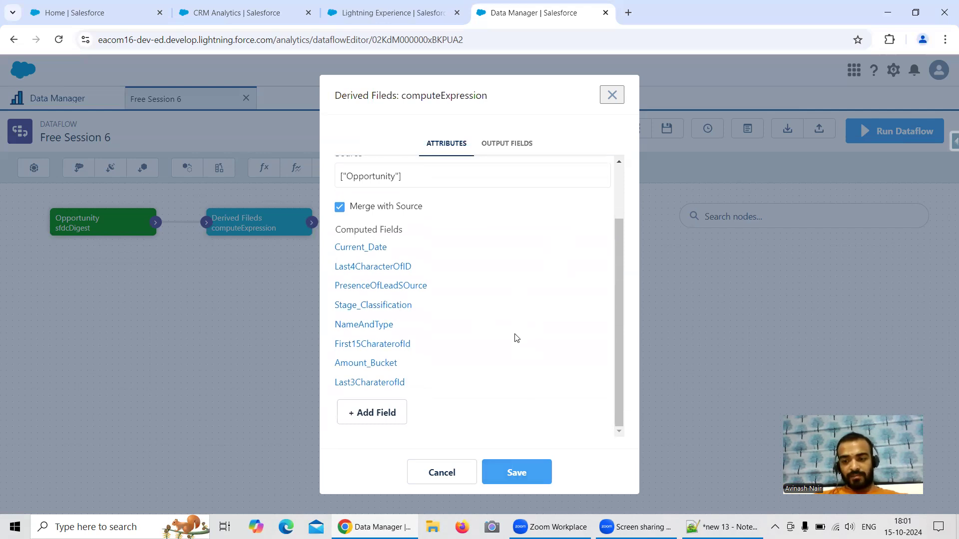
Open Salesforce Inspector's Data Export from Analytics Studio in a new browser tab and run the query Select id, name, Type from Opportunity
click(237, 12)
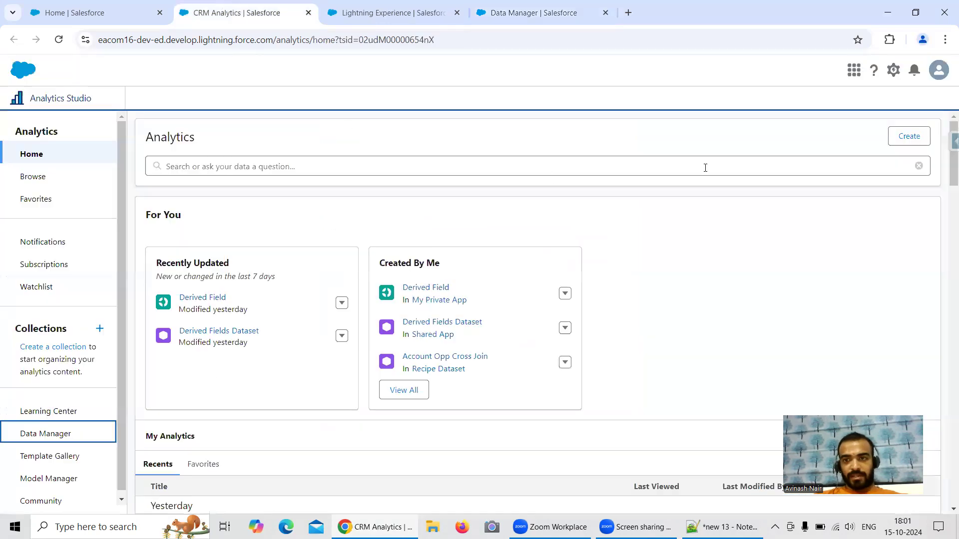
click(951, 141)
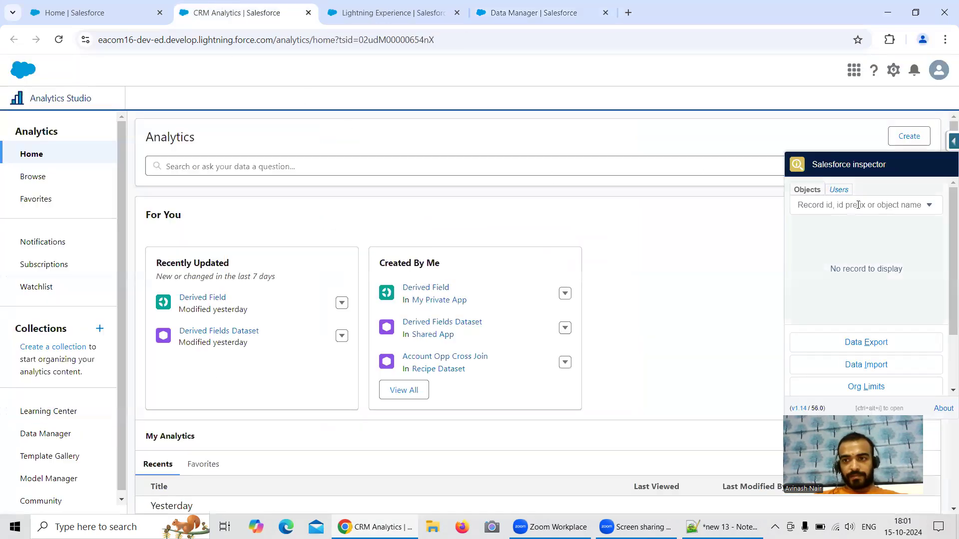
right_click(851, 342)
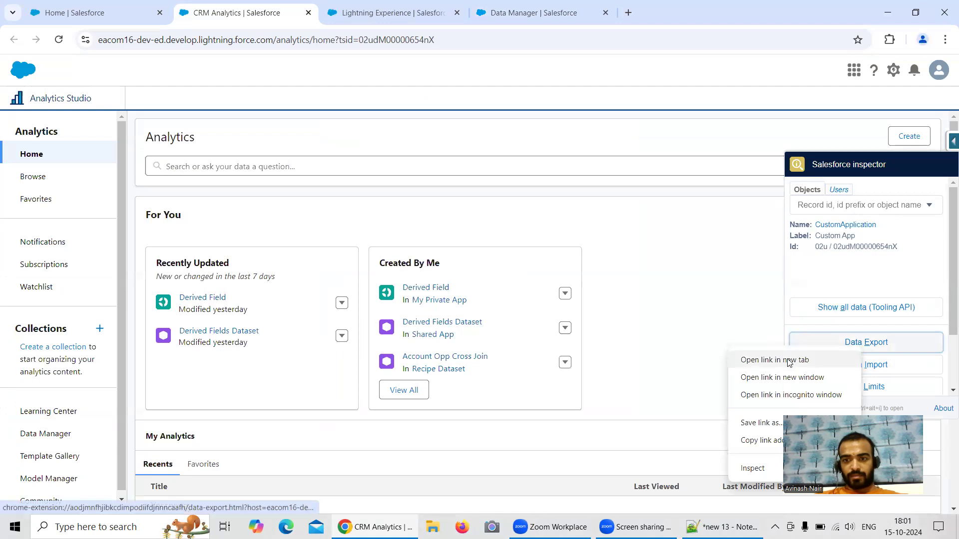
click(764, 360)
click(352, 15)
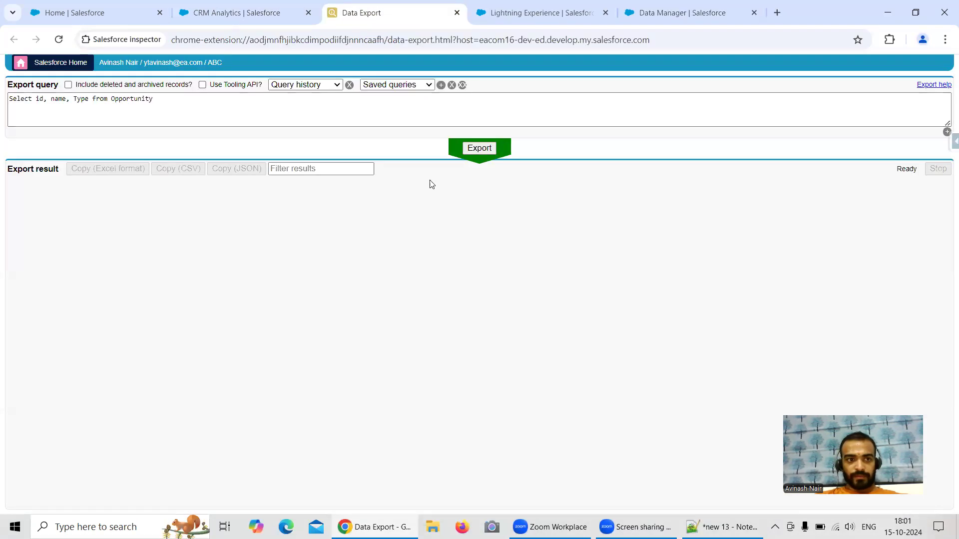
click(481, 147)
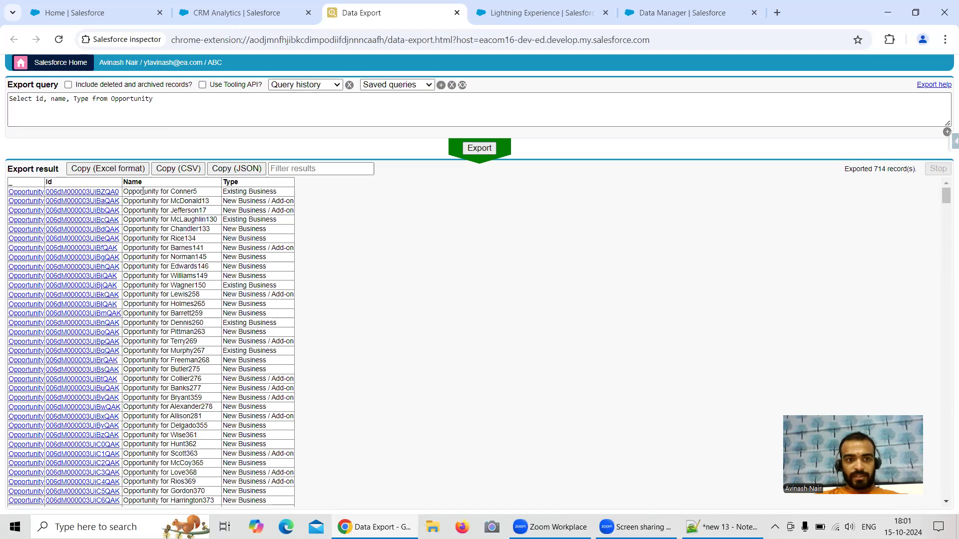
Search the export page for the letter T and examine which opportunity names contain a suitable letter
scroll(206, 263, down, 2)
scroll(206, 262, down, 5)
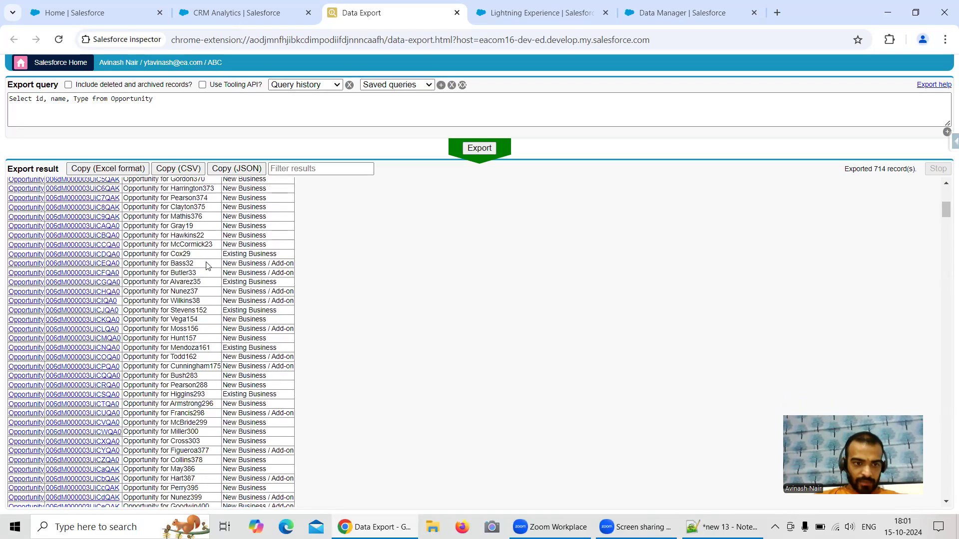
scroll(209, 267, down, 1)
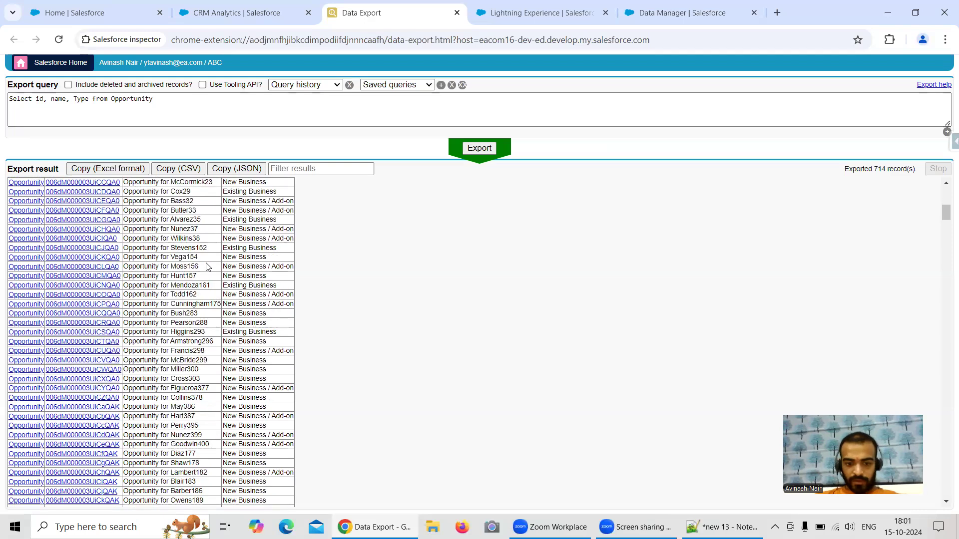
key(ctrl+f)
text(t)
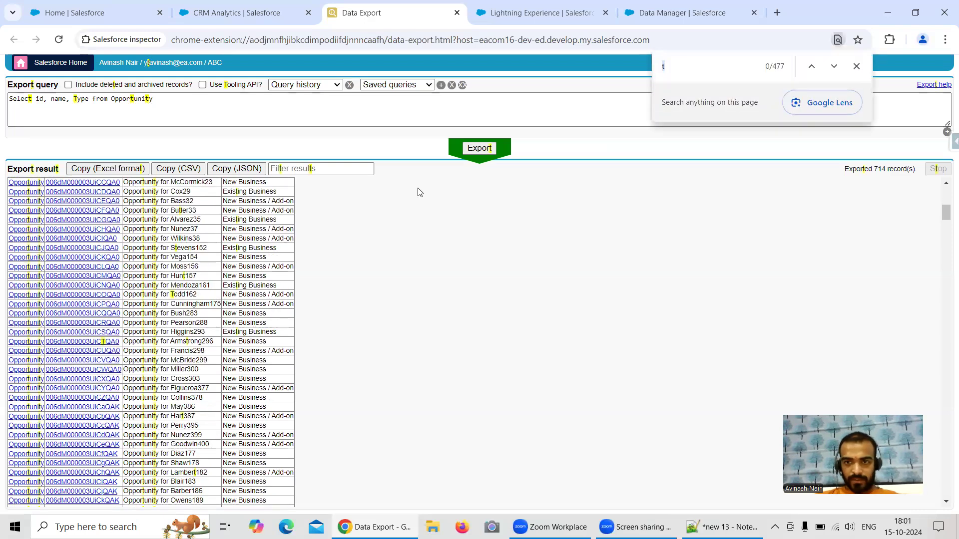
click(856, 65)
key(ctrl+f)
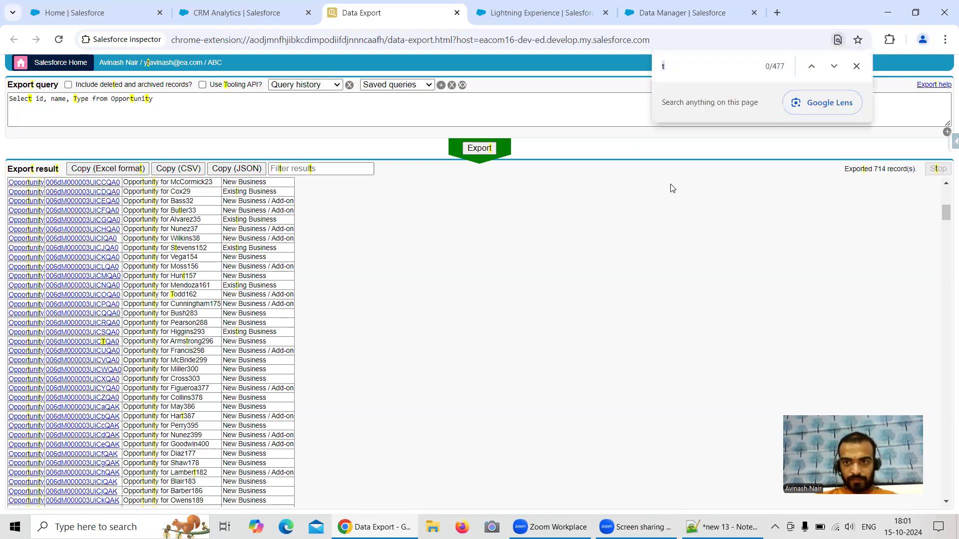
text(T)
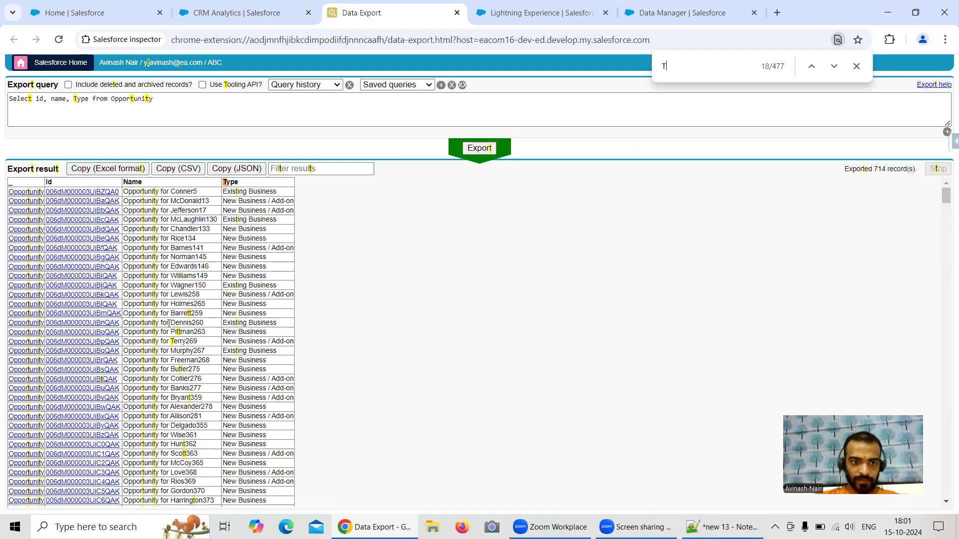
scroll(205, 316, down, 3)
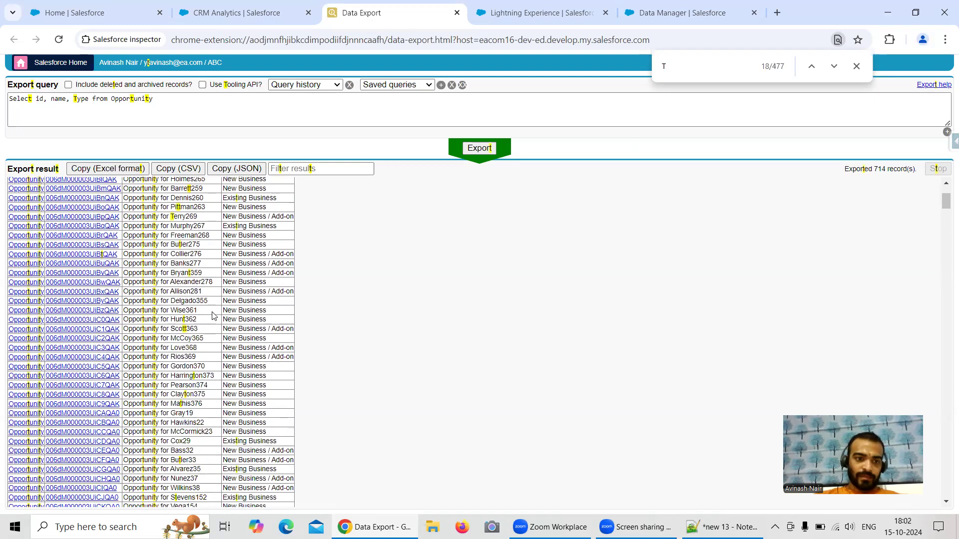
scroll(214, 316, up, 3)
scroll(213, 315, down, 15)
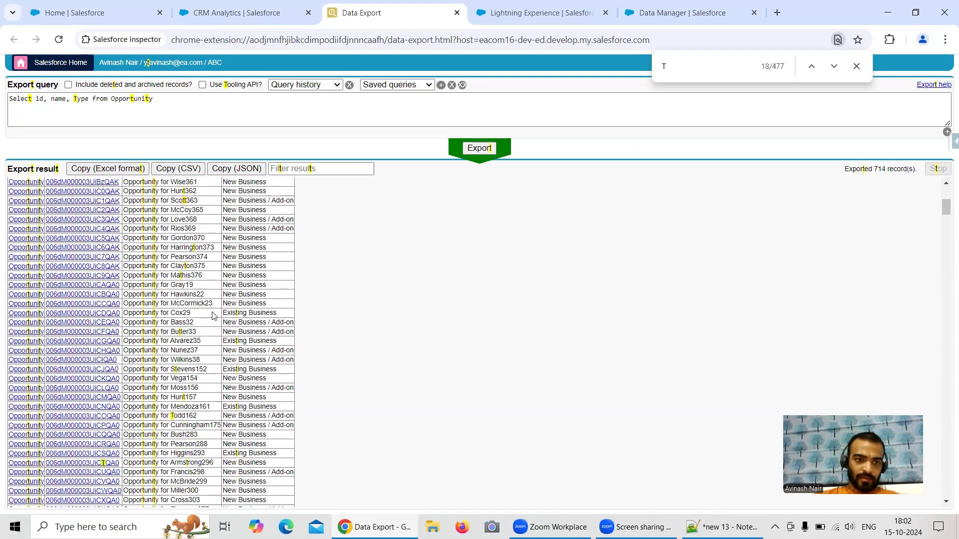
scroll(213, 316, down, 20)
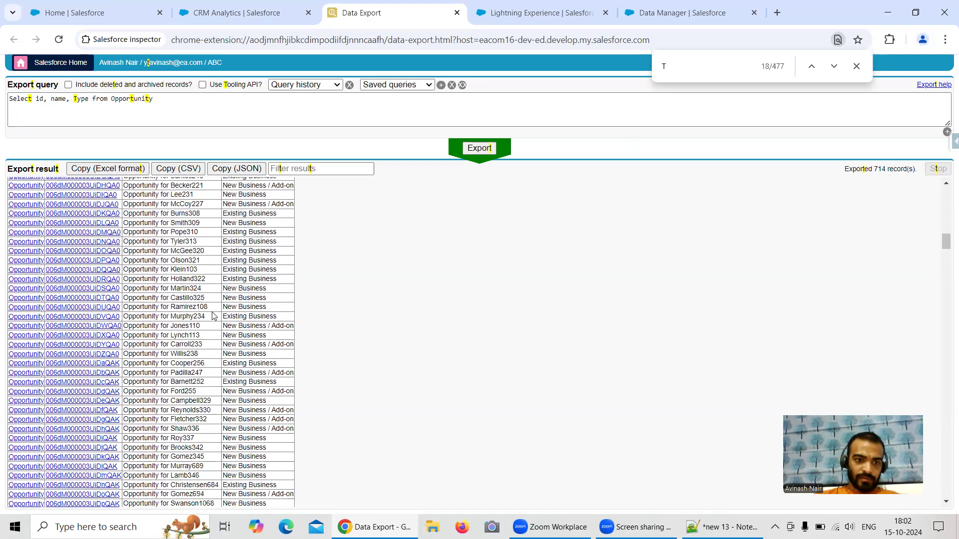
drag(945, 280, 944, 173)
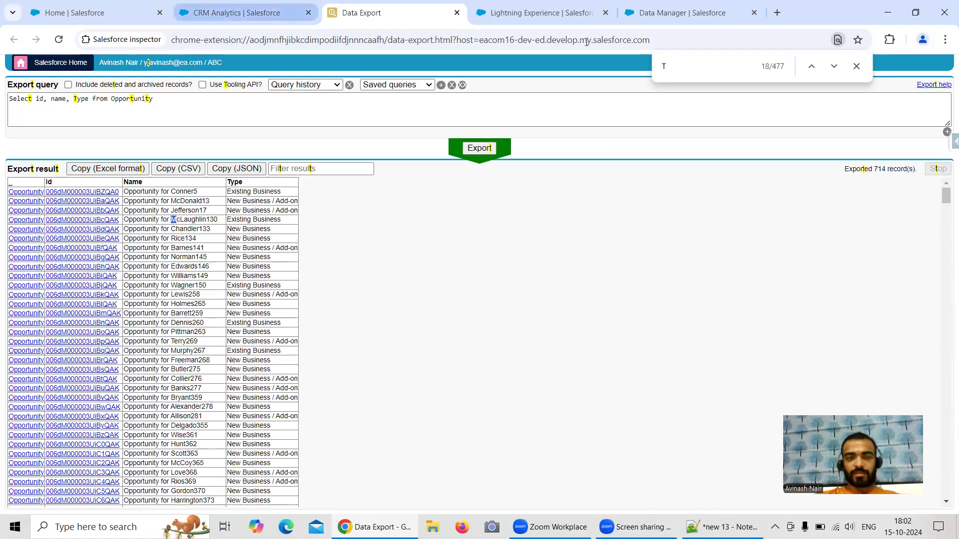
Return to the dataflow's computeExpression node and add a computed field named IndexOfMInName
click(704, 19)
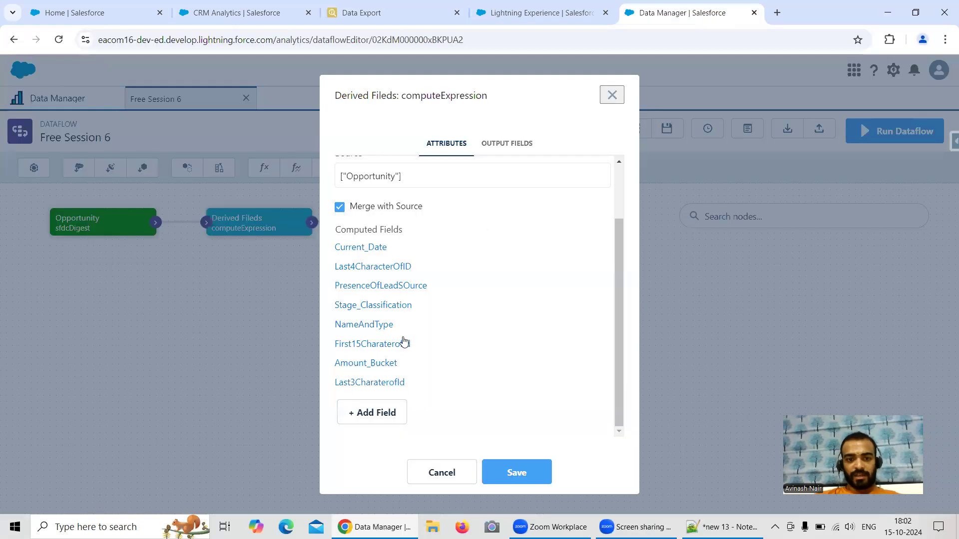
scroll(400, 374, up, 1)
scroll(417, 278, down, 1)
click(369, 414)
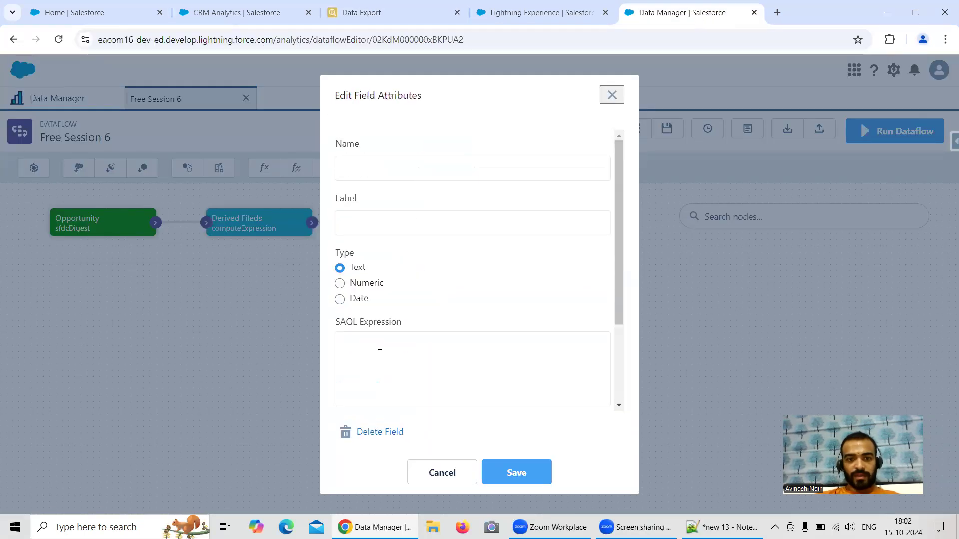
text(Ind)
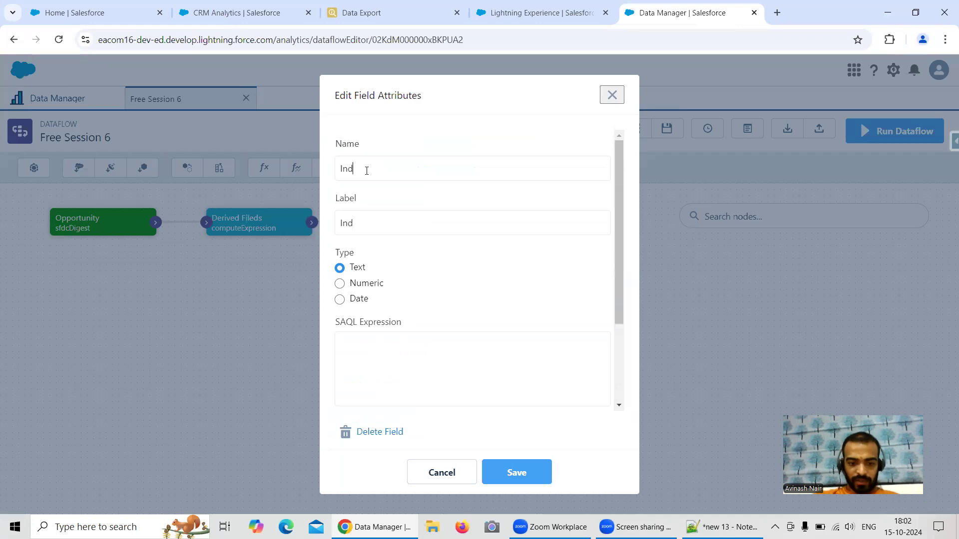
text(exOfM)
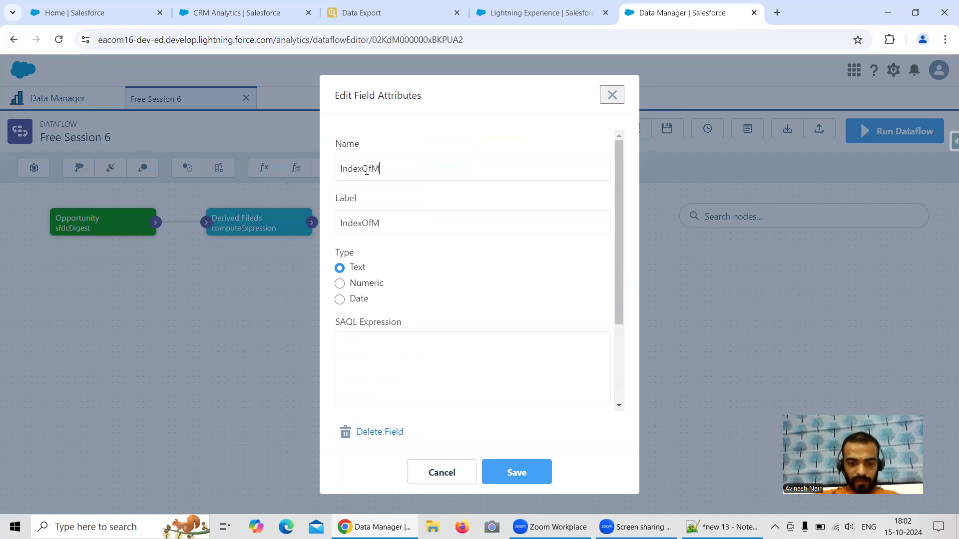
text(InName)
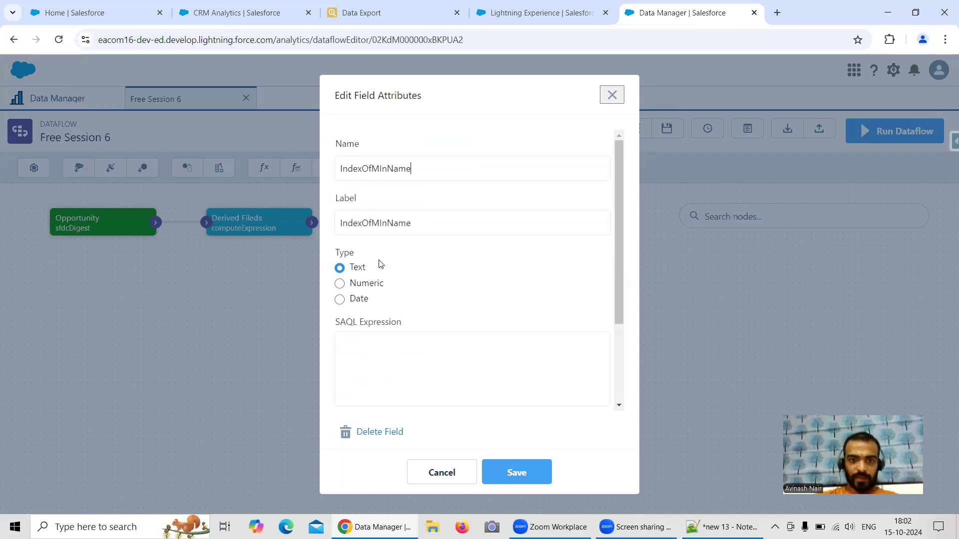
Enter index_of('Name', "M") as the SAQL expression of the IndexOfMInName field
click(392, 353)
text(in)
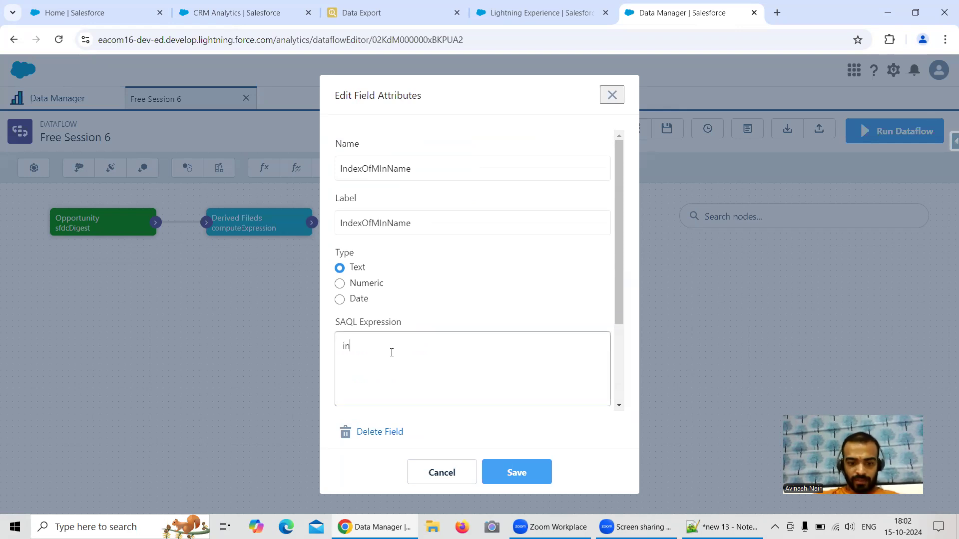
text(dex_of())
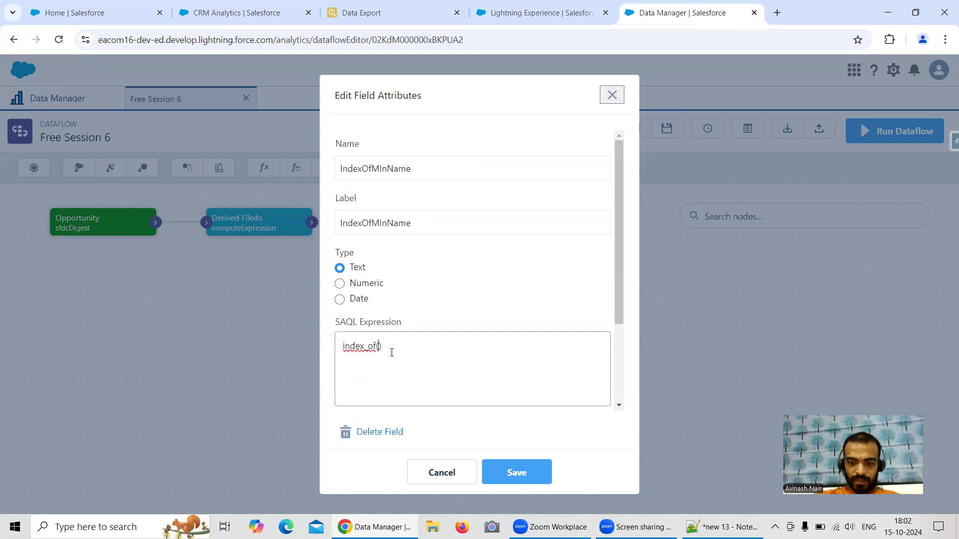
key(Left)
text('')
text(Name)
text(, )
text('')
key(Left)
text(M)
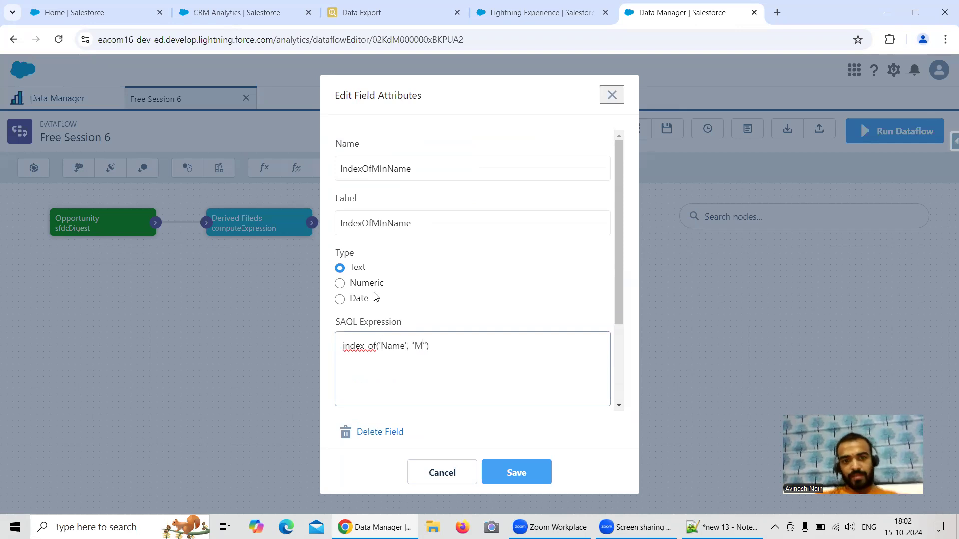
Set the IndexOfMInName field's type to Numeric with a precision of 2, and save the field
click(340, 283)
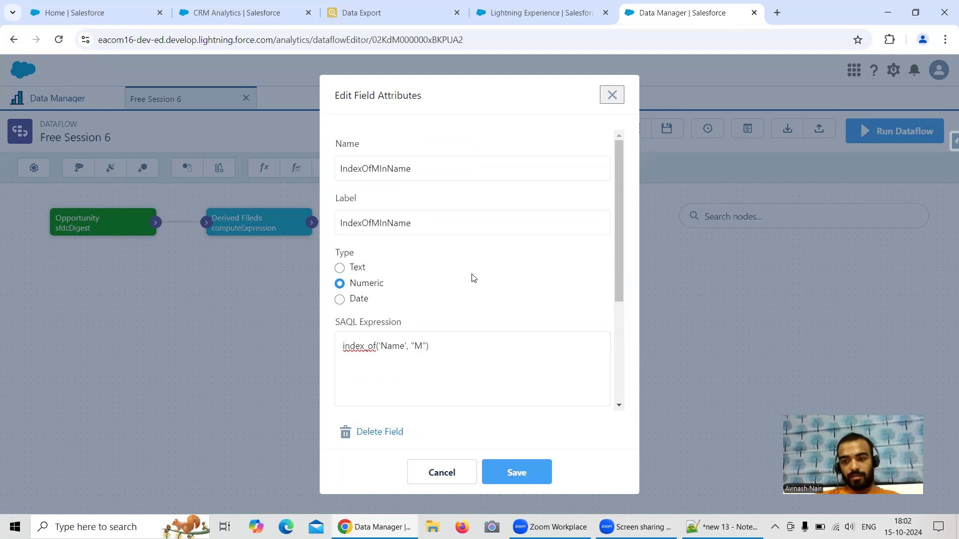
scroll(473, 278, down, 1)
scroll(471, 272, down, 2)
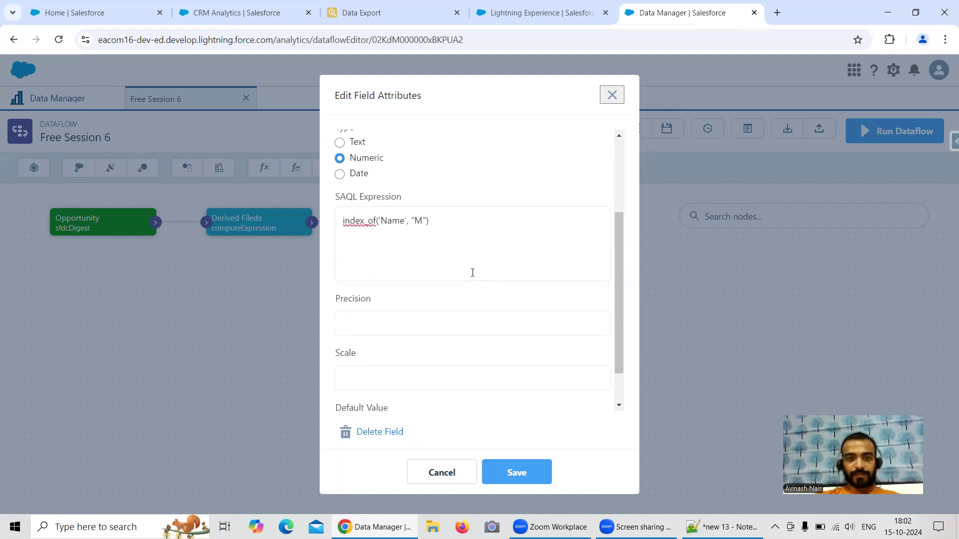
click(380, 267)
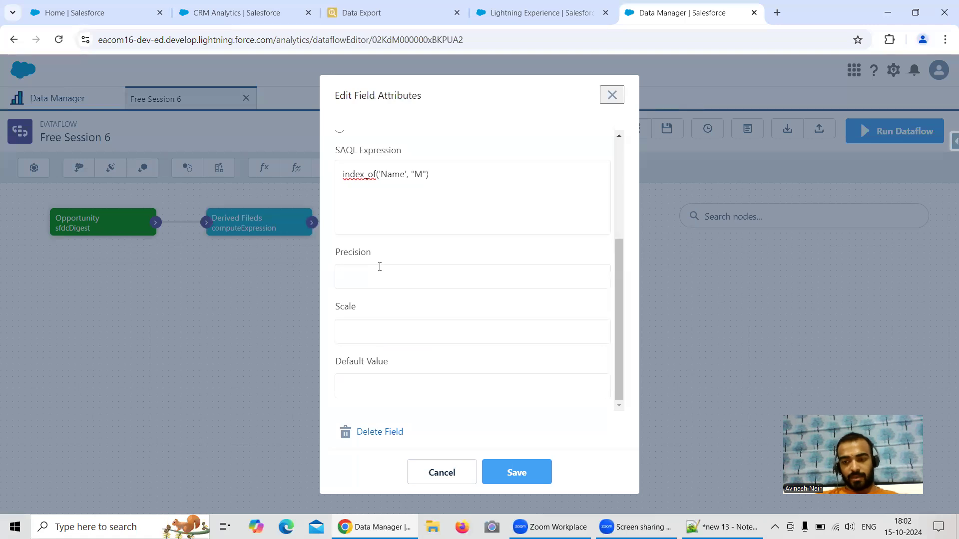
text(5)
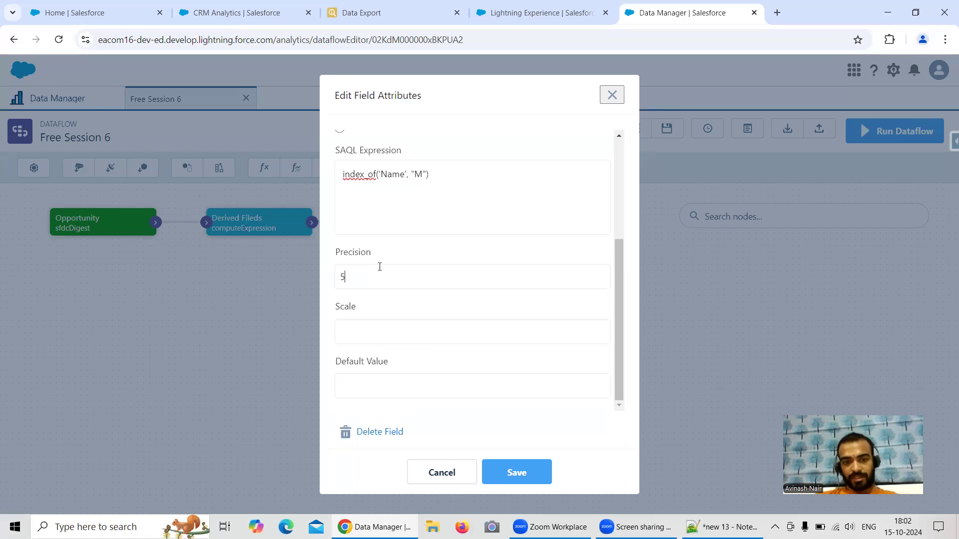
key(BackSpace)
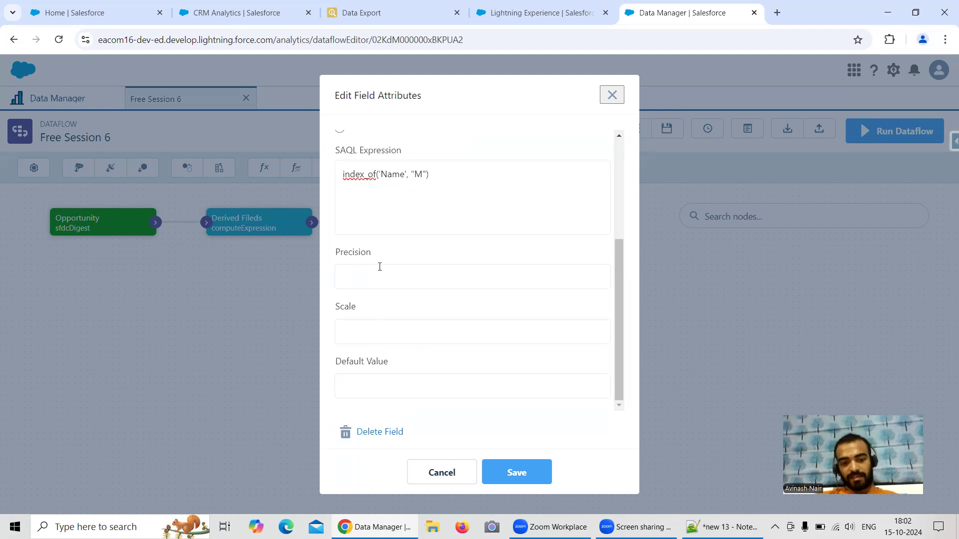
text(2)
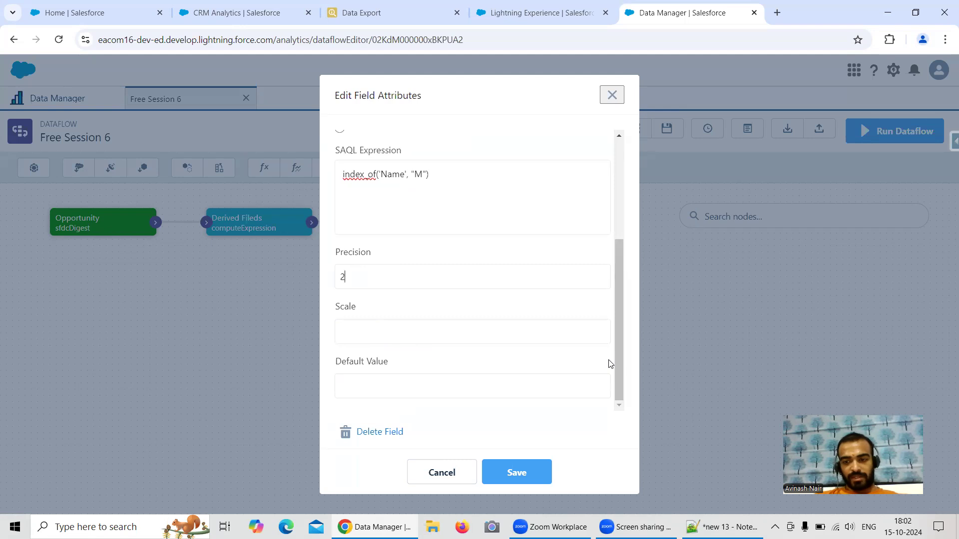
click(534, 469)
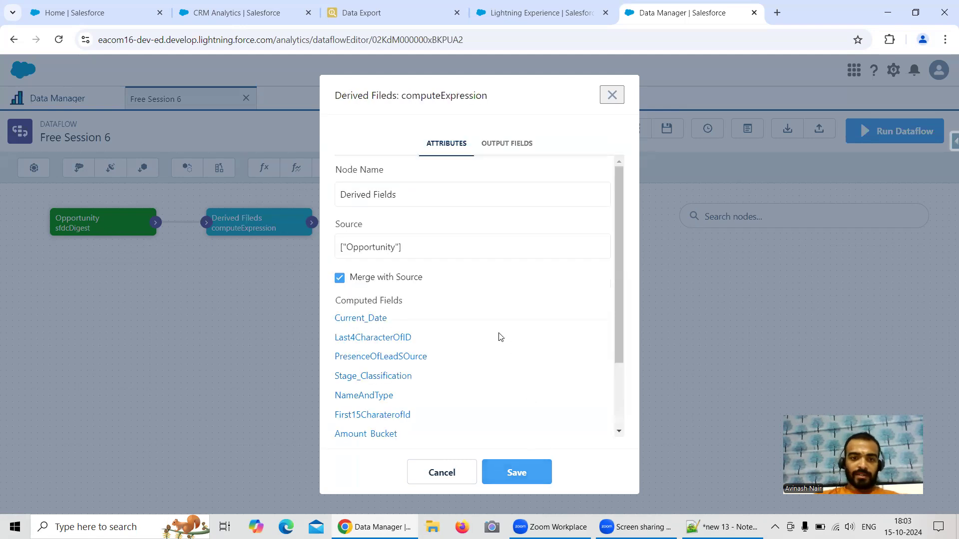
Return to the exported opportunity results and examine the names of the last records
scroll(505, 340, down, 2)
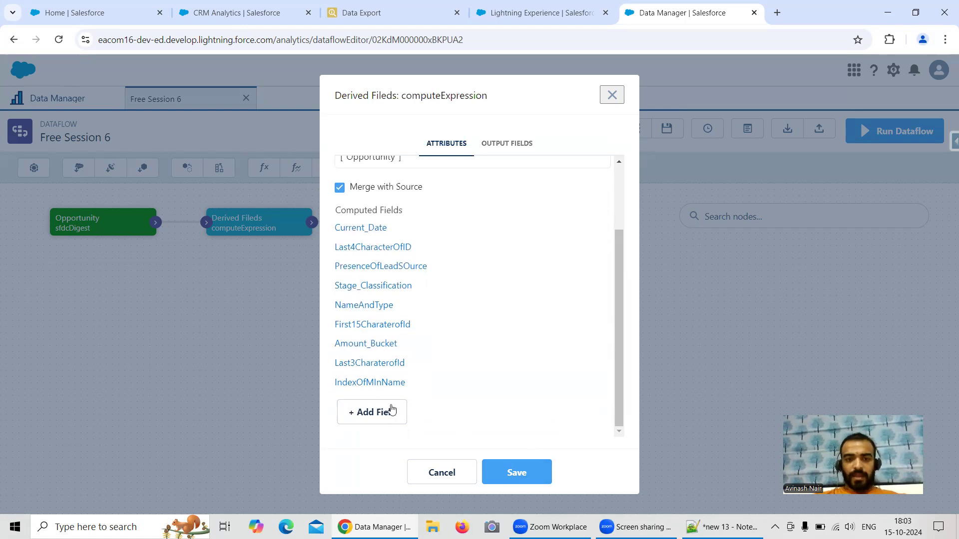
click(349, 14)
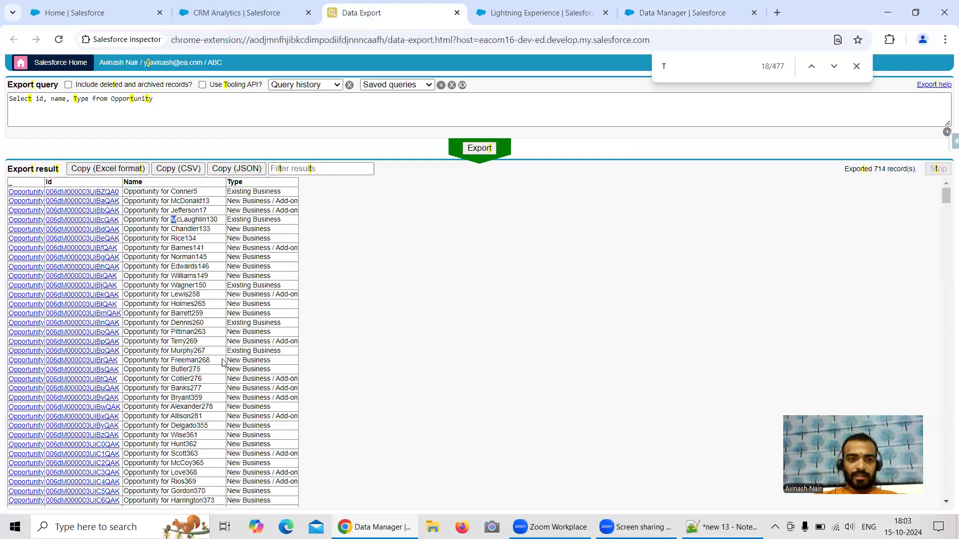
scroll(945, 309, down, 5)
drag(946, 333, 945, 535)
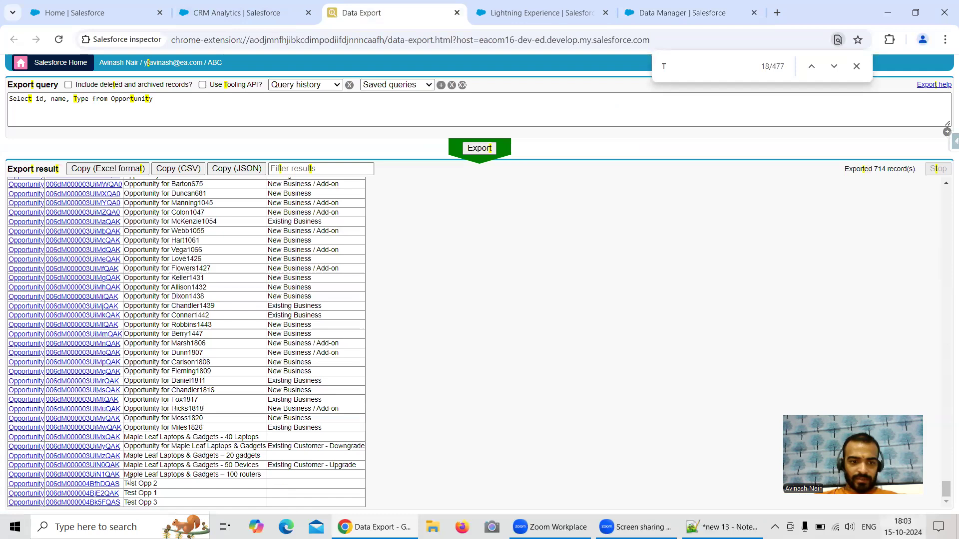
Return to the dataflow's computeExpression node and add a computed text field named TestRecords
drag(125, 483, 141, 484)
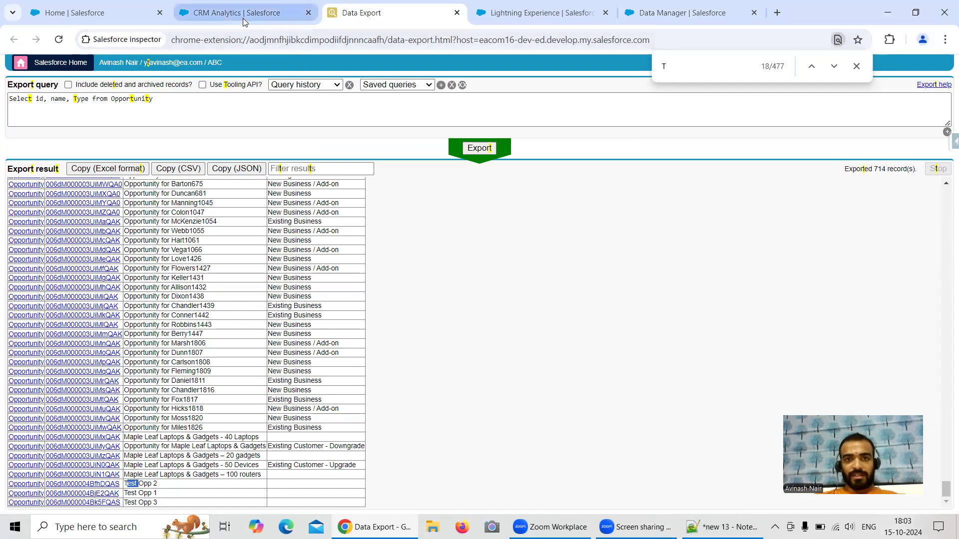
click(664, 14)
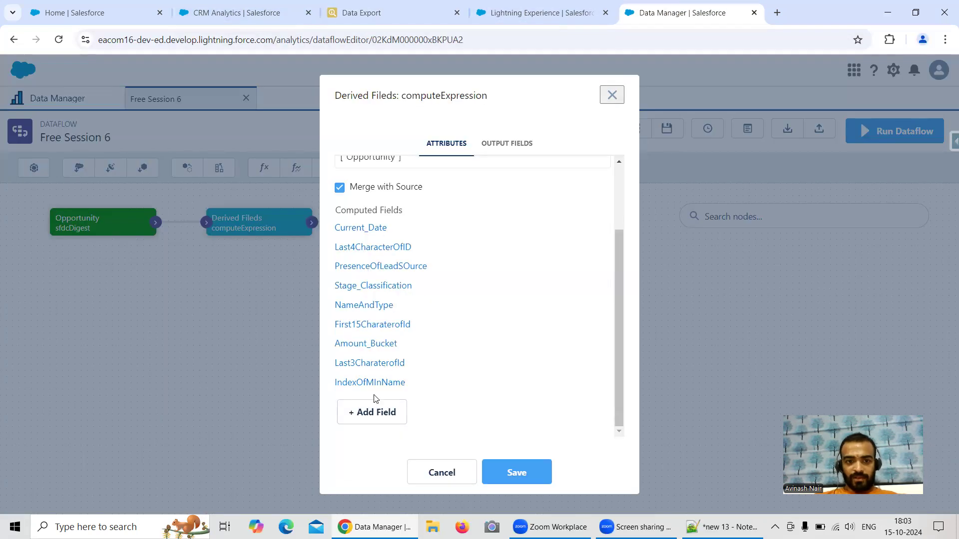
click(374, 410)
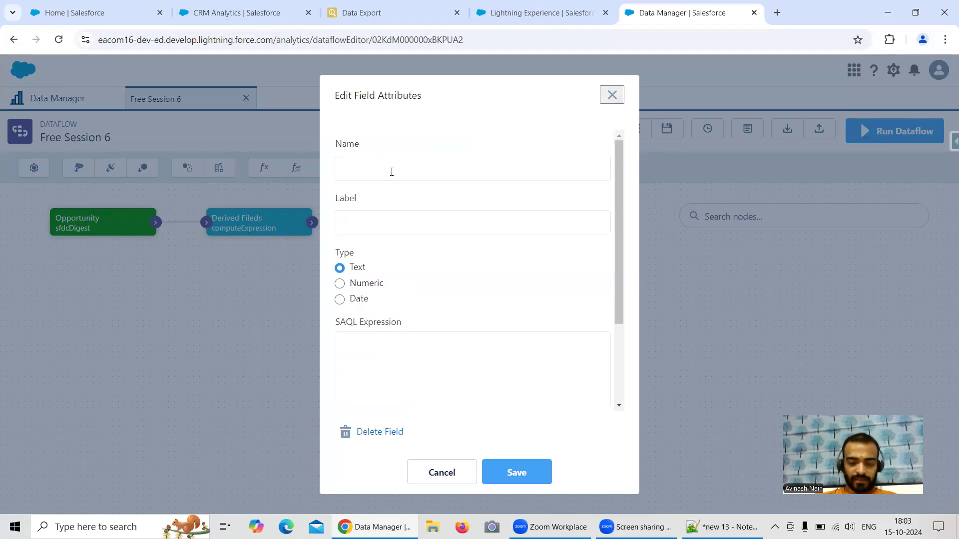
text(Test)
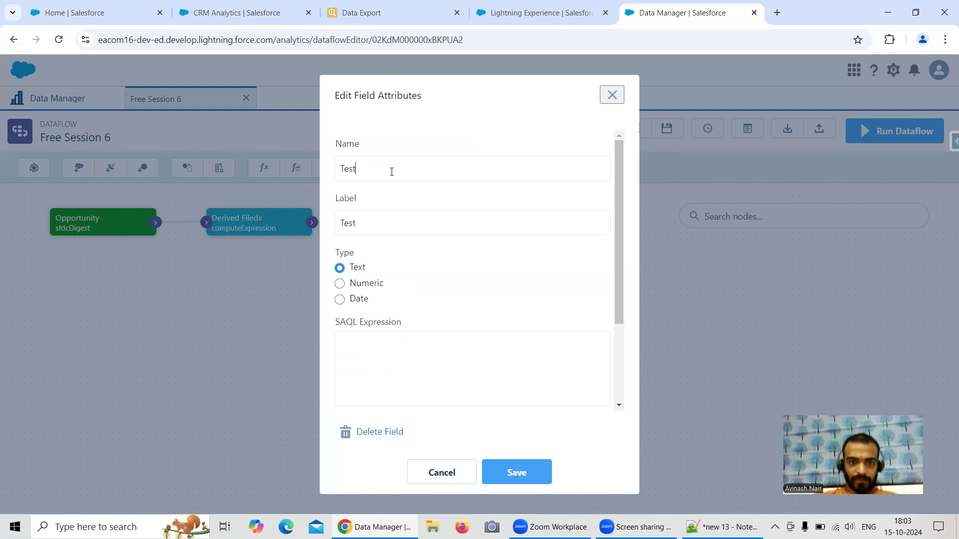
text(Records)
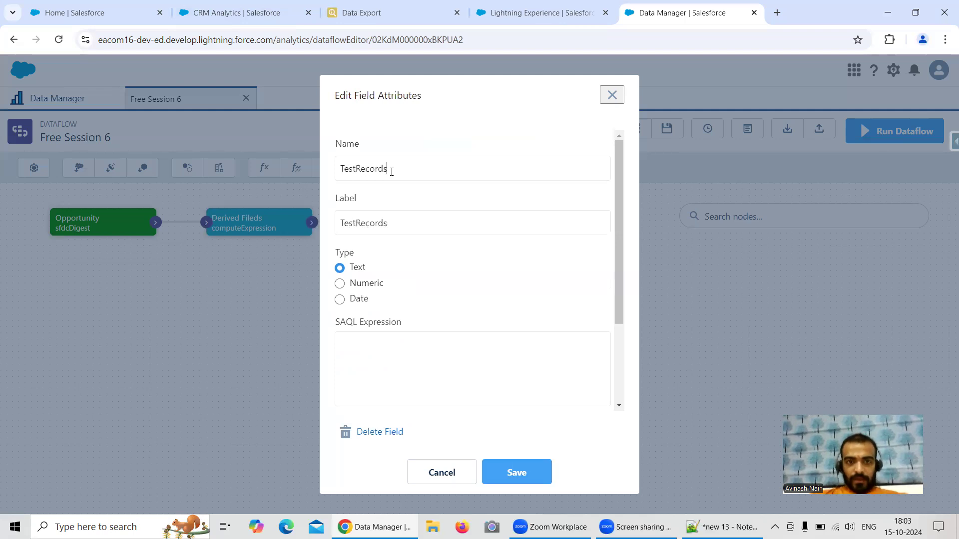
Enter case when 'Name' matches "Test" then "Yes" else "No" end as the TestRecords field's SAQL expression
click(434, 348)
text(case when)
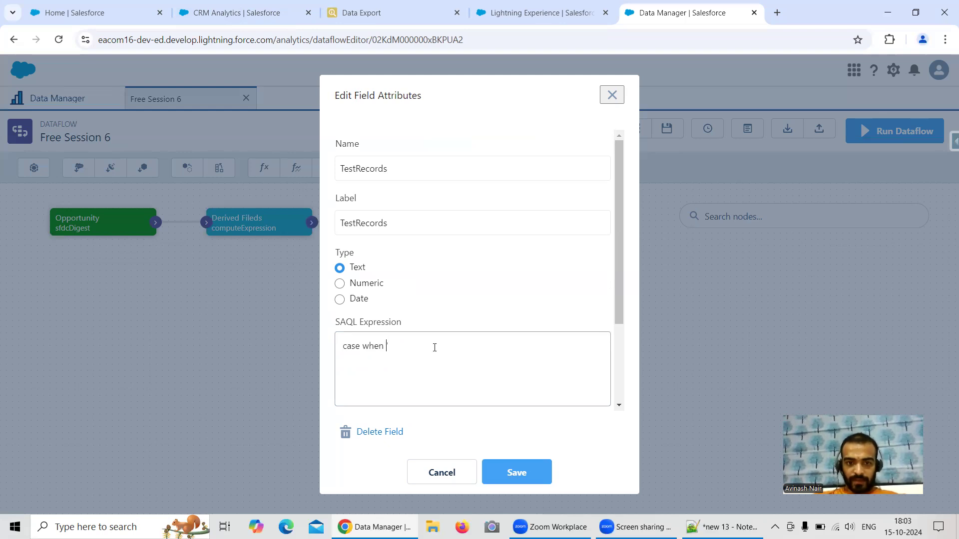
text('Name')
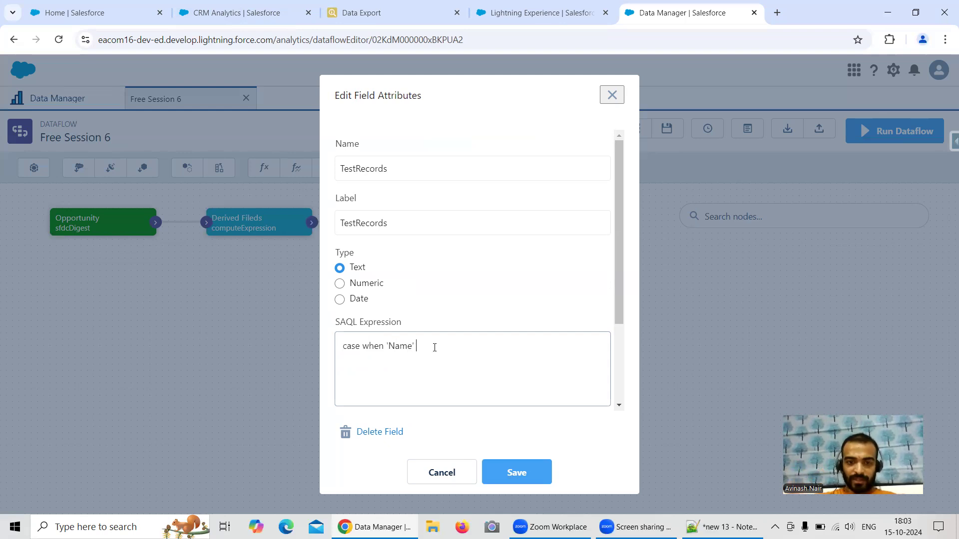
text( mat)
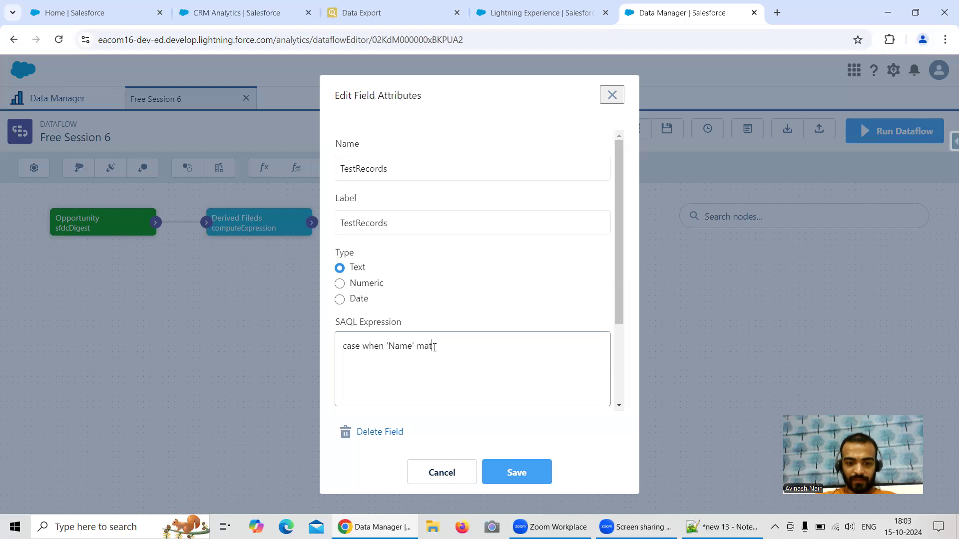
text(ches "")
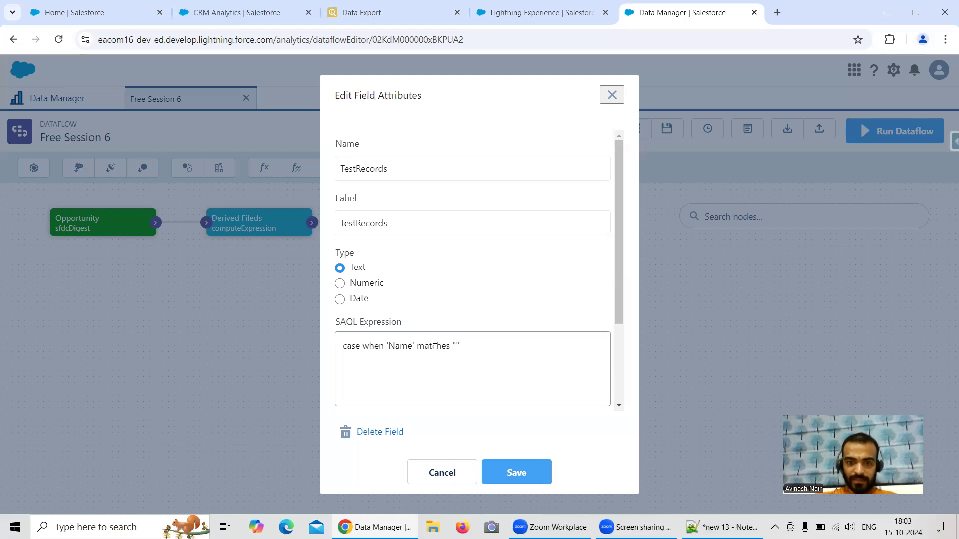
text(TES)
key(BackSpace)
key(BackSpace)
text(est)
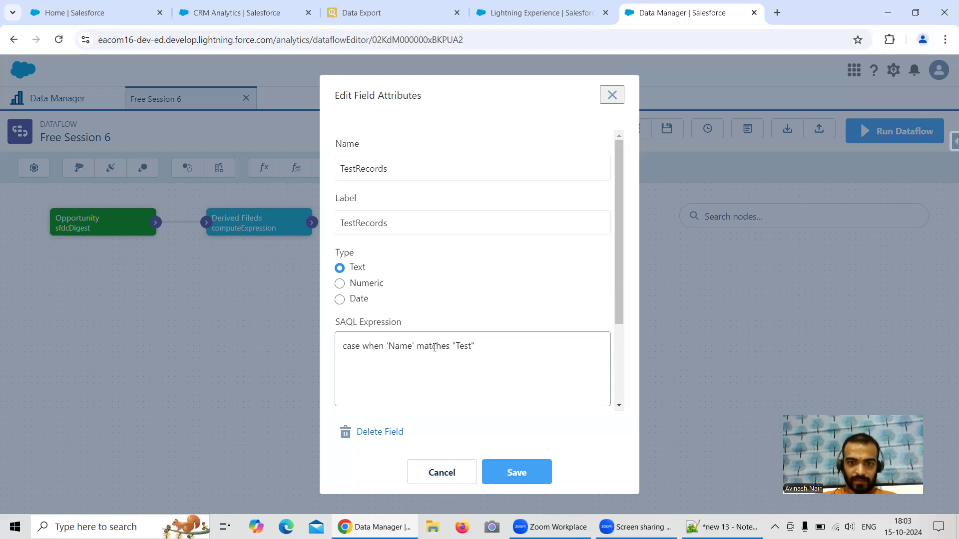
text(then)
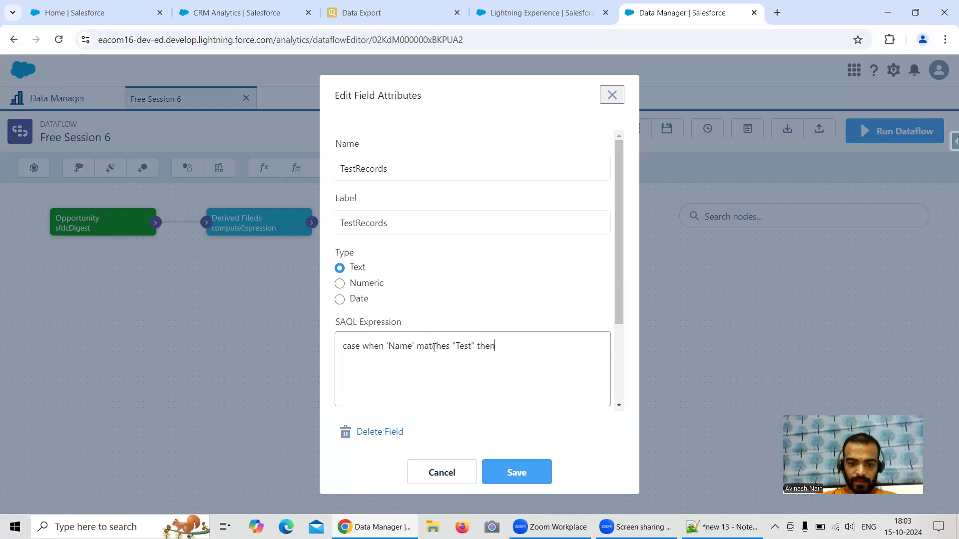
text( "Yes)
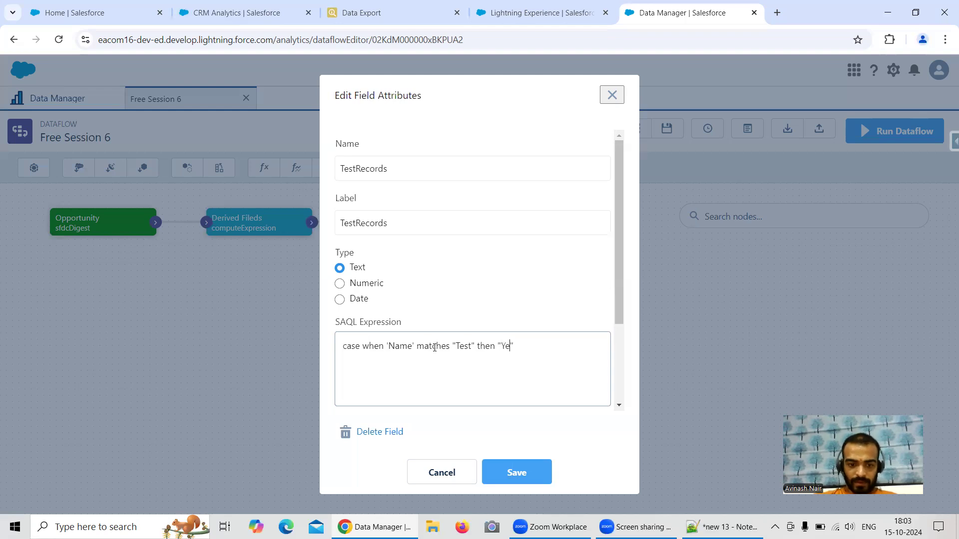
text( else "")
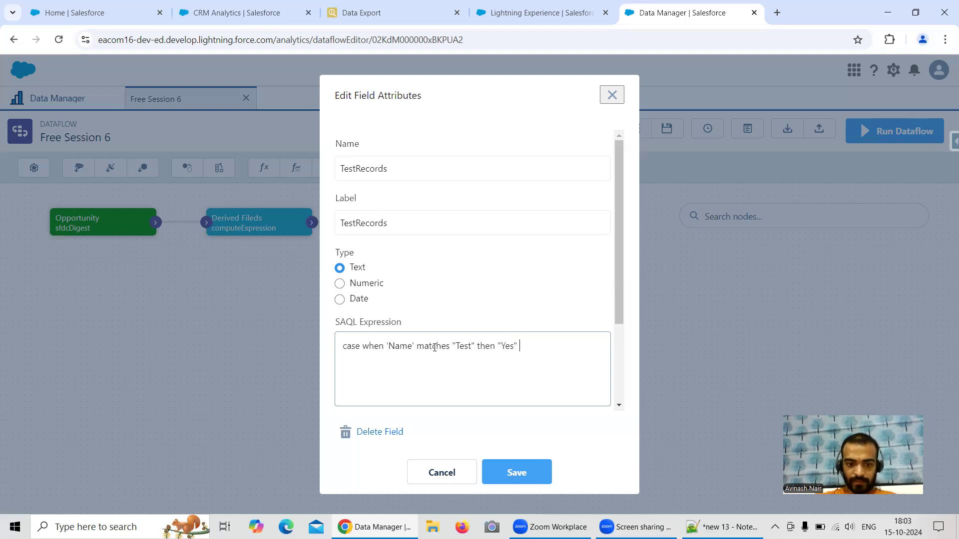
text(No)
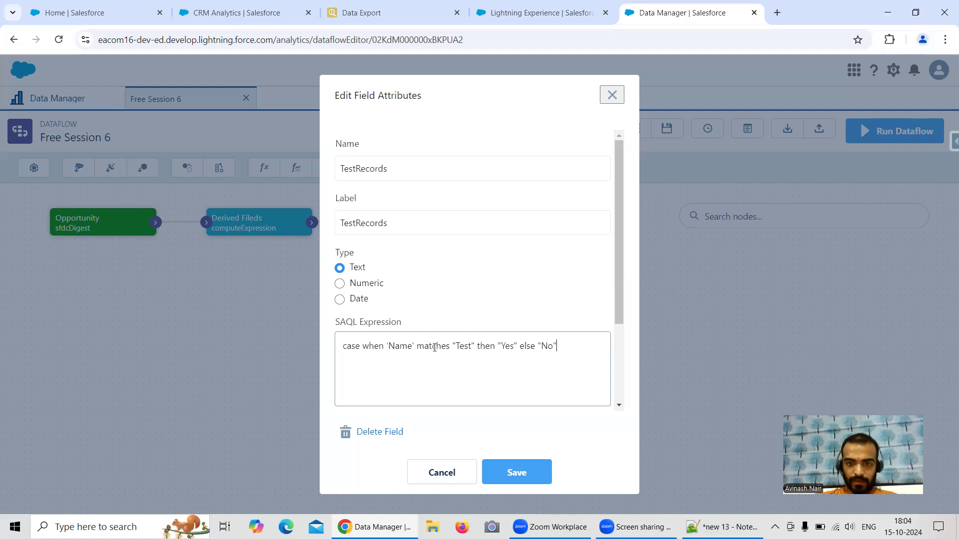
text( end)
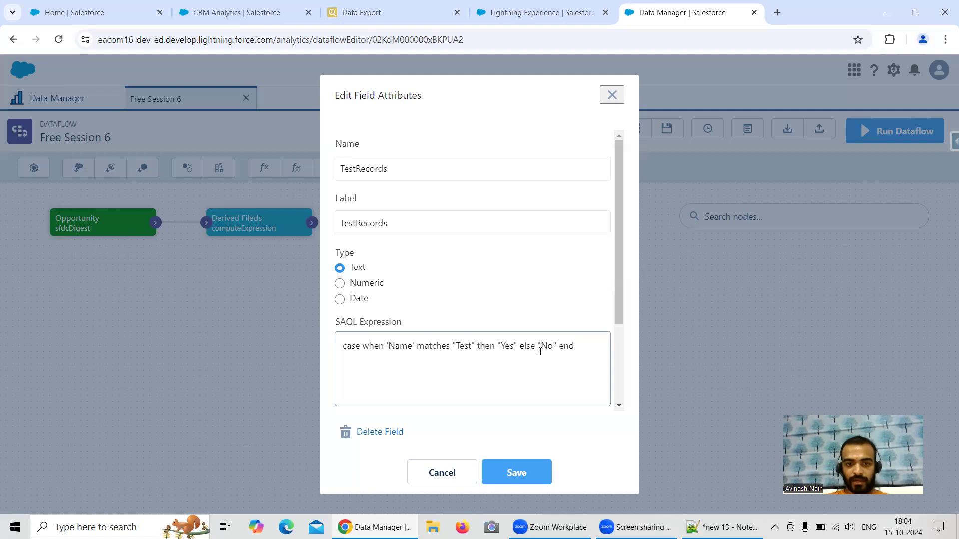
Rename the new computed field as TestRecordsExamples
click(399, 166)
text(Exam[le)
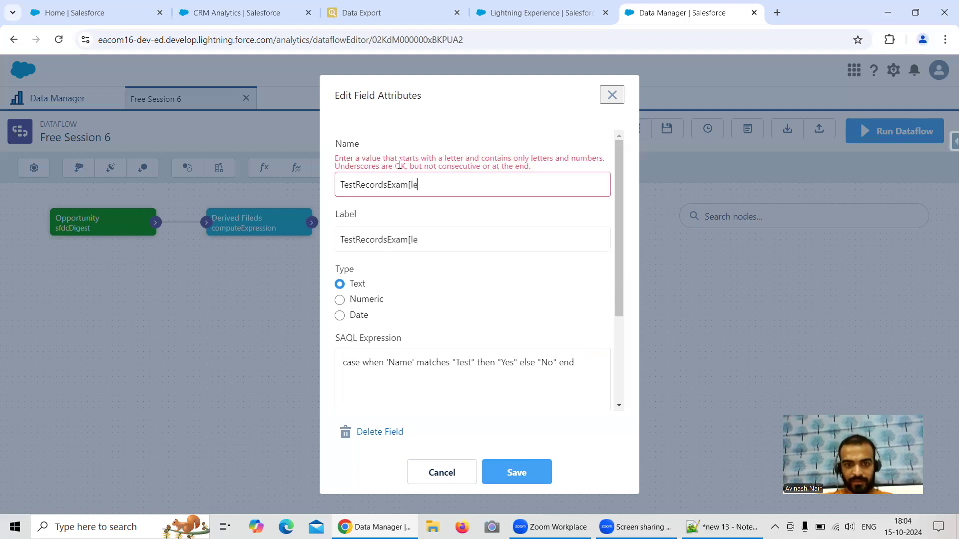
key(BackSpace)
key(BackSpace)
key(BackSpace)
text(ples)
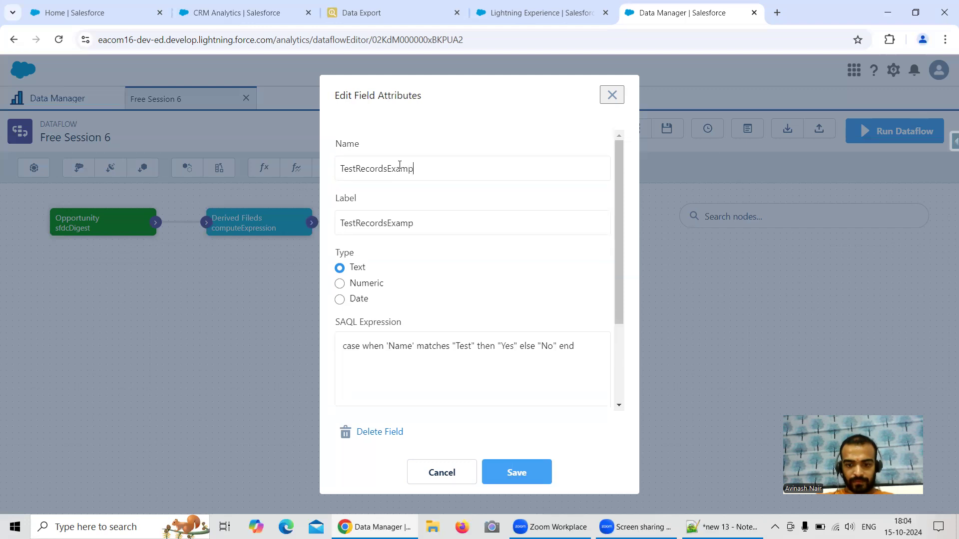
double_click(399, 165)
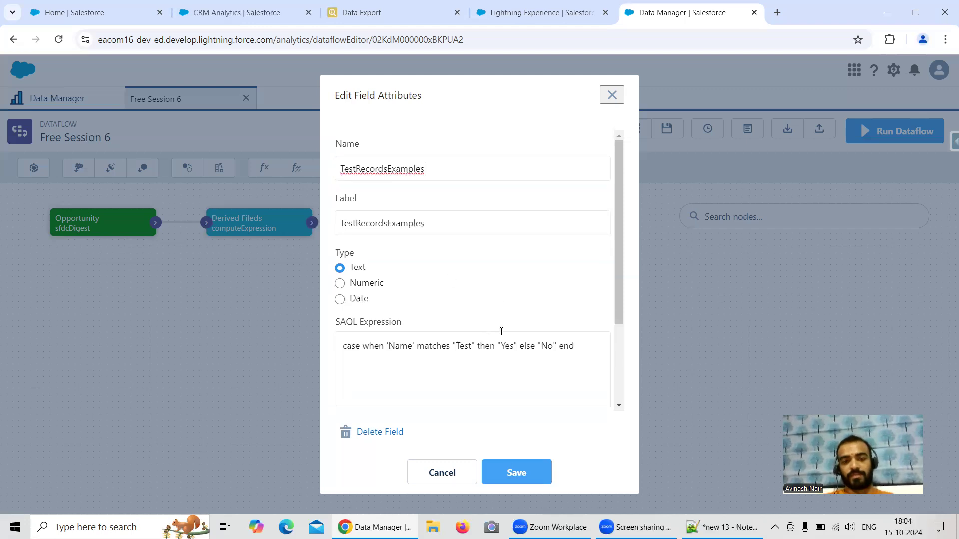
scroll(503, 331, down, 1)
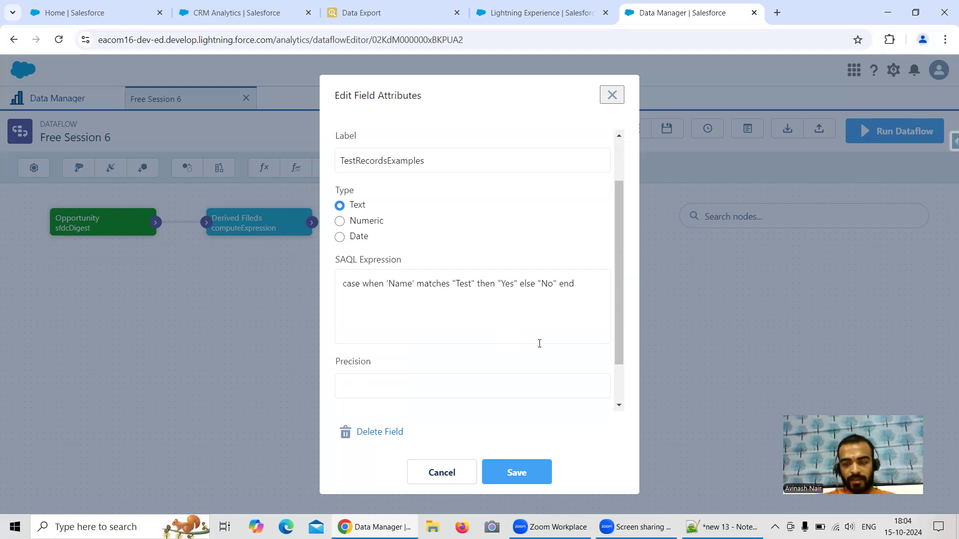
Check the Test Opp names in the exported opportunity results and save the TestRecordsExamples field in the dataflow
click(360, 13)
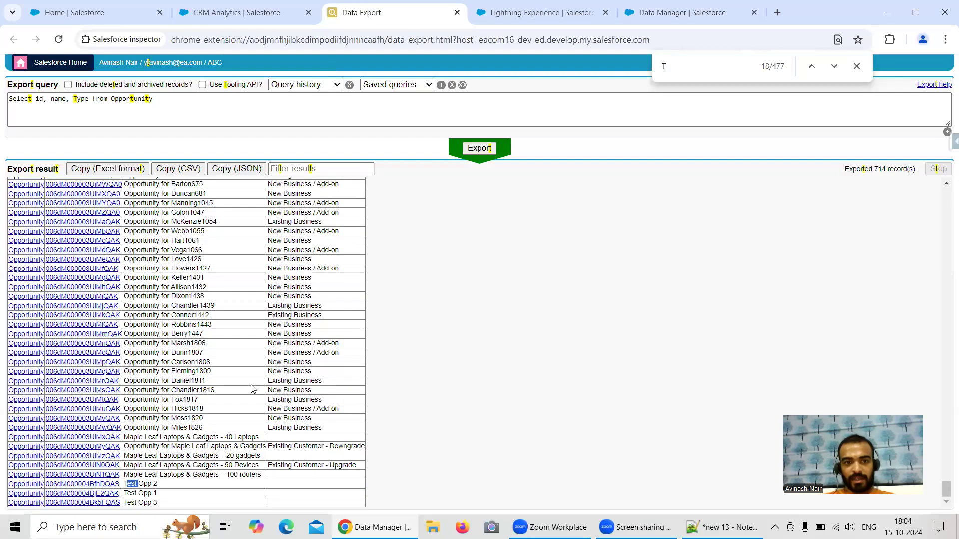
drag(159, 483, 126, 484)
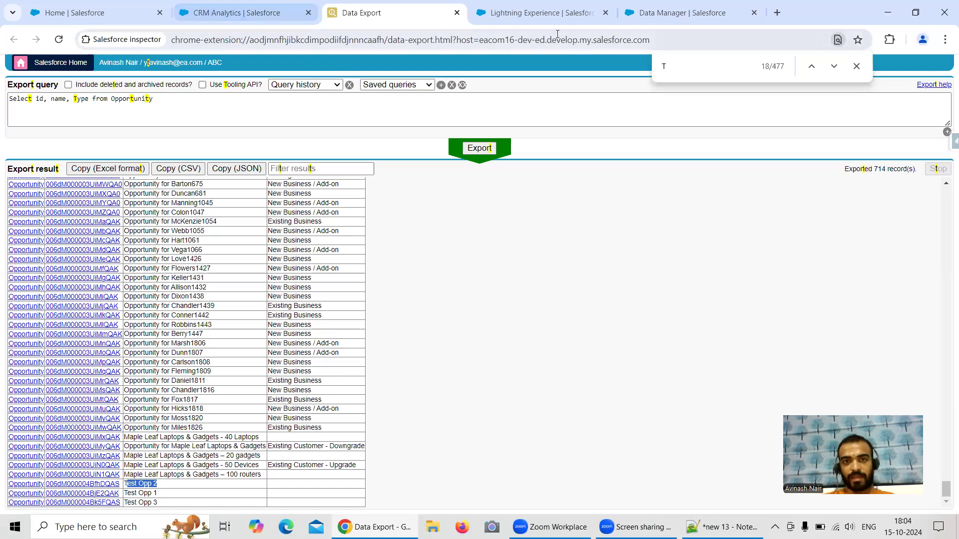
click(649, 14)
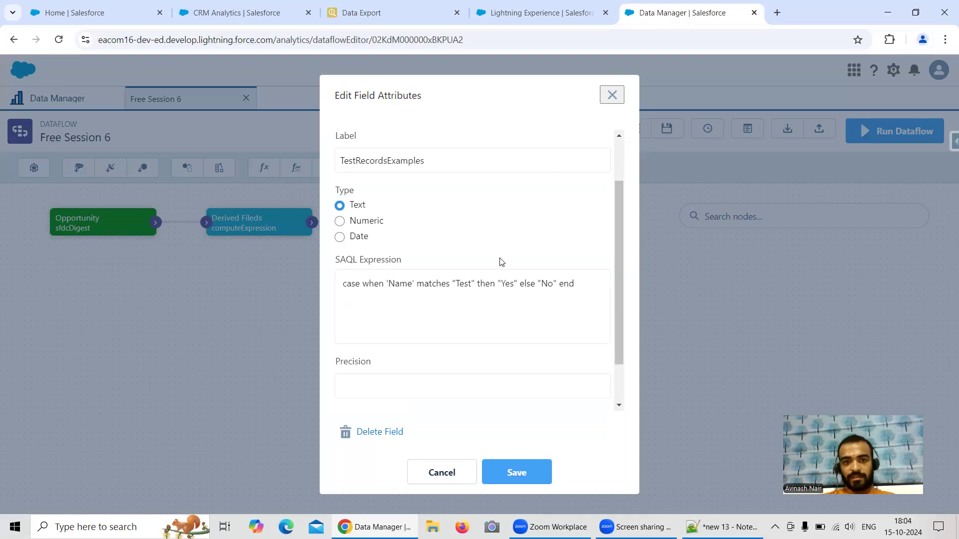
click(512, 474)
scroll(483, 338, down, 3)
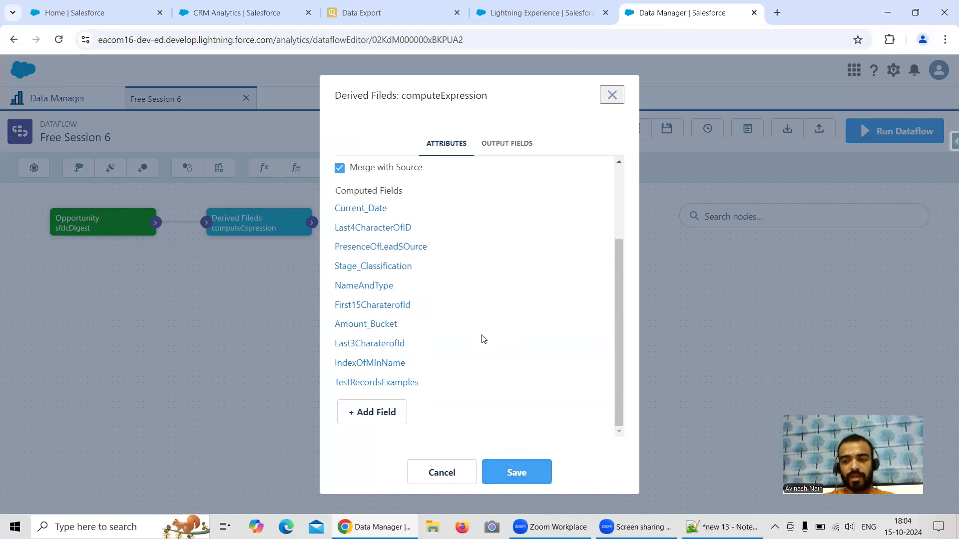
Switch to the Notepad++ notes and add the heading ExpectedRevenue below the last record ID
click(723, 527)
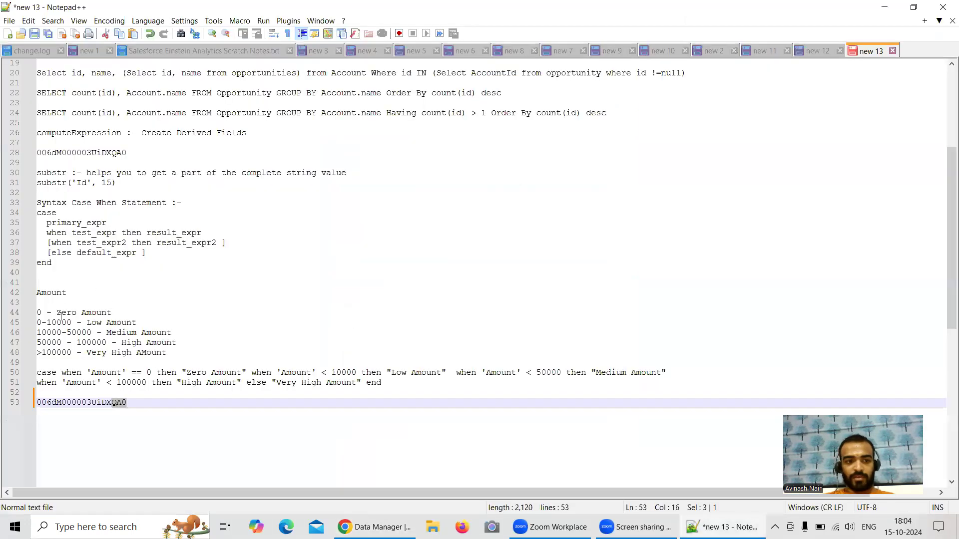
click(183, 403)
key(Return)
key(Return)
text(Ex[ecte)
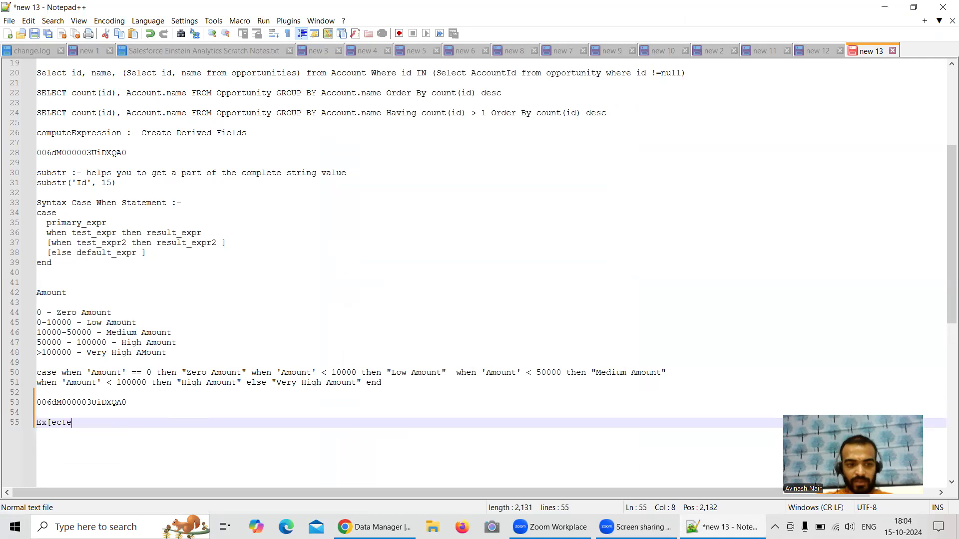
key(BackSpace)
key(BackSpace)
key(BackSpace)
key(BackSpace)
text(pe)
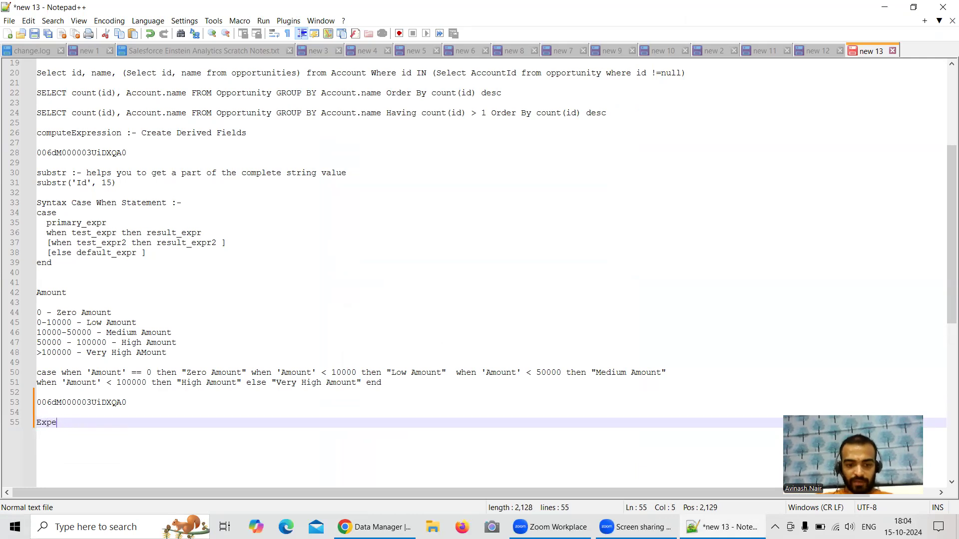
text(cted)
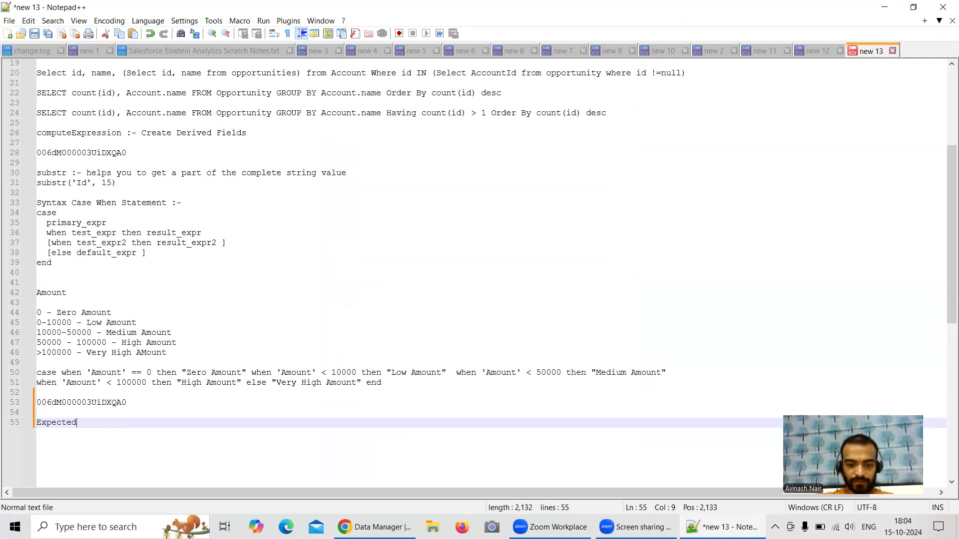
text(Revenue)
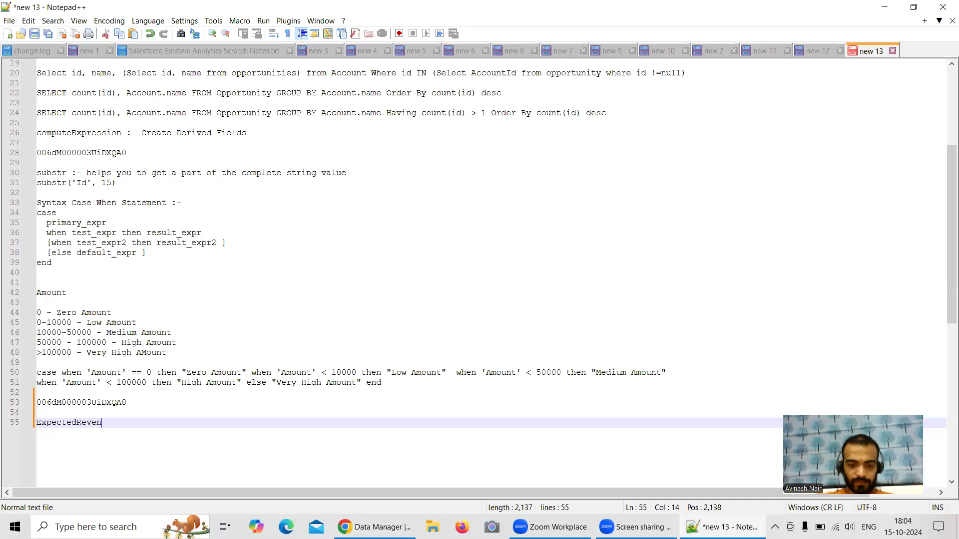
Add the line "Less than 10000 - Low" under the ExpectedRevenue heading, leaving a blank line between them
drag(81, 374, 201, 382)
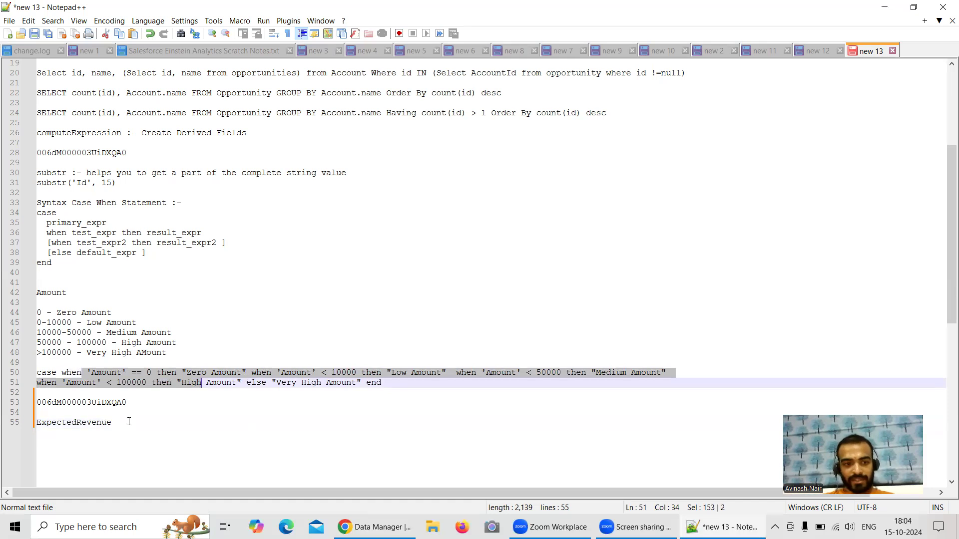
click(128, 419)
key(Return)
key(Return)
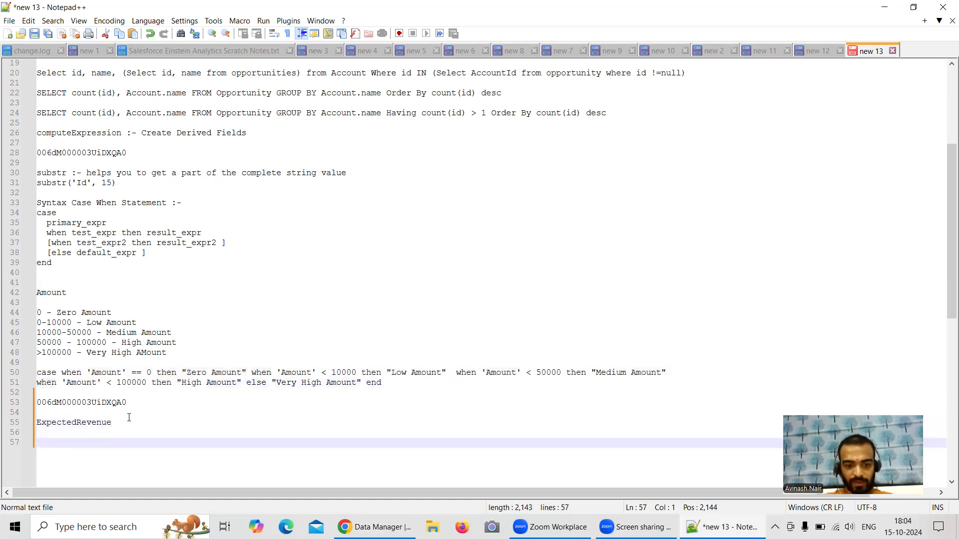
text(Less than 1000)
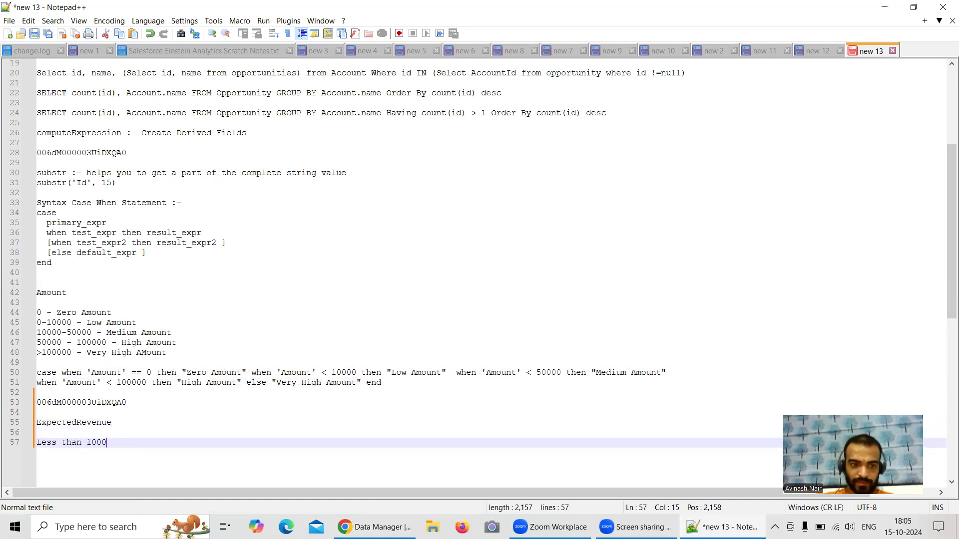
text(0 - Low)
key(Return)
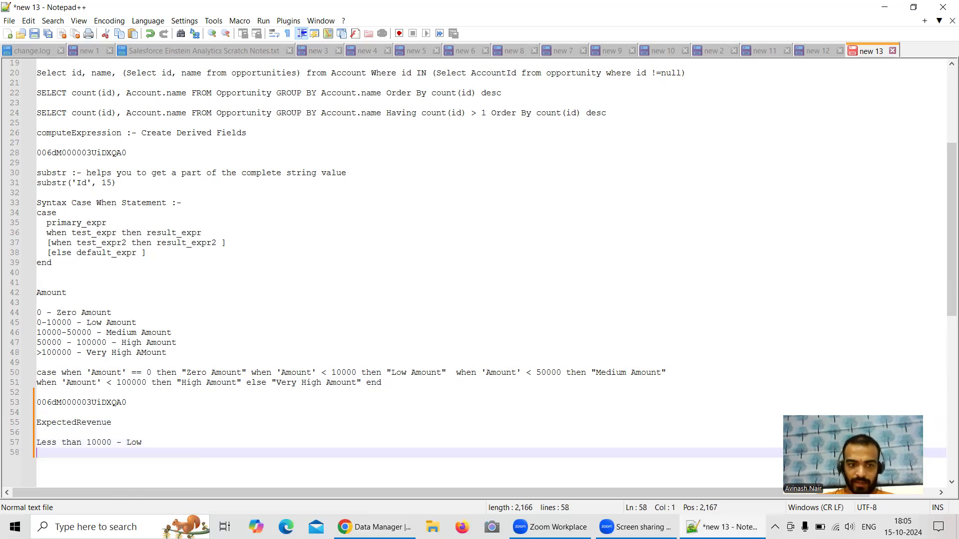
text(10)
text(0)
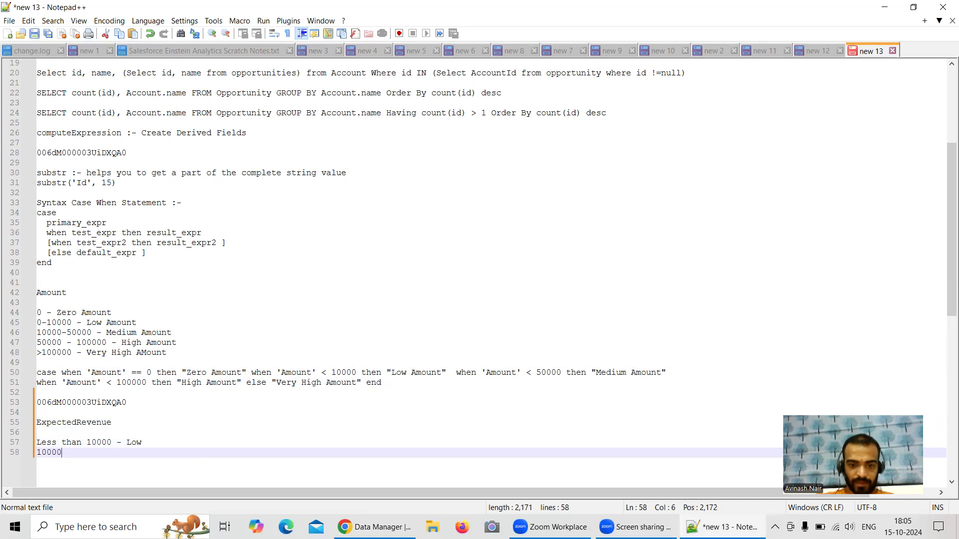
text(-20000)
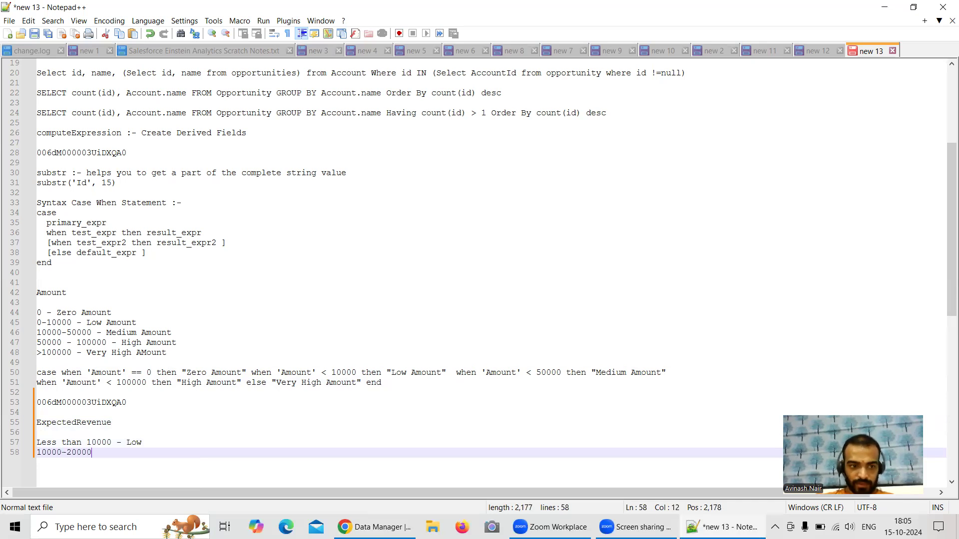
text( - Medium)
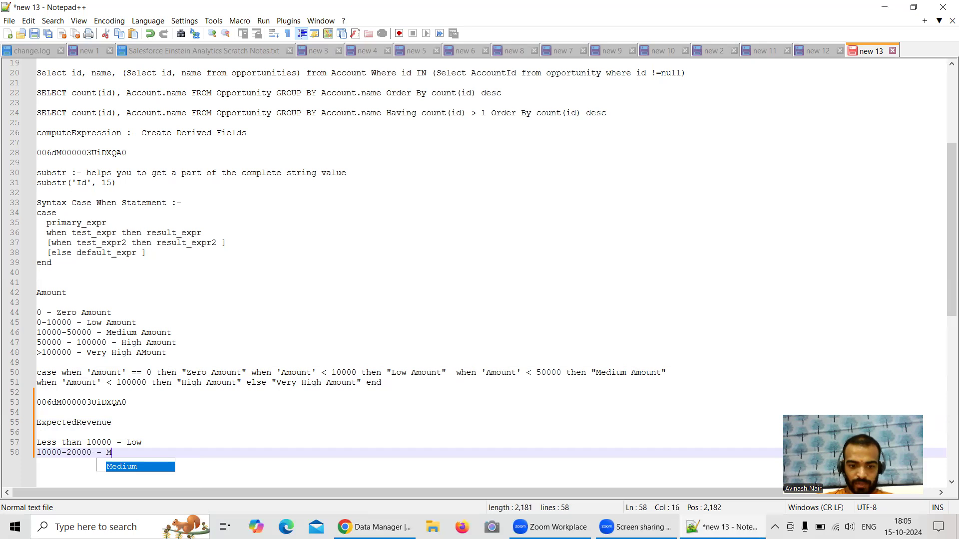
Complete the Medium range line in the ExpectedRevenue notes and add the line ">20000 - High" below it
key(Return)
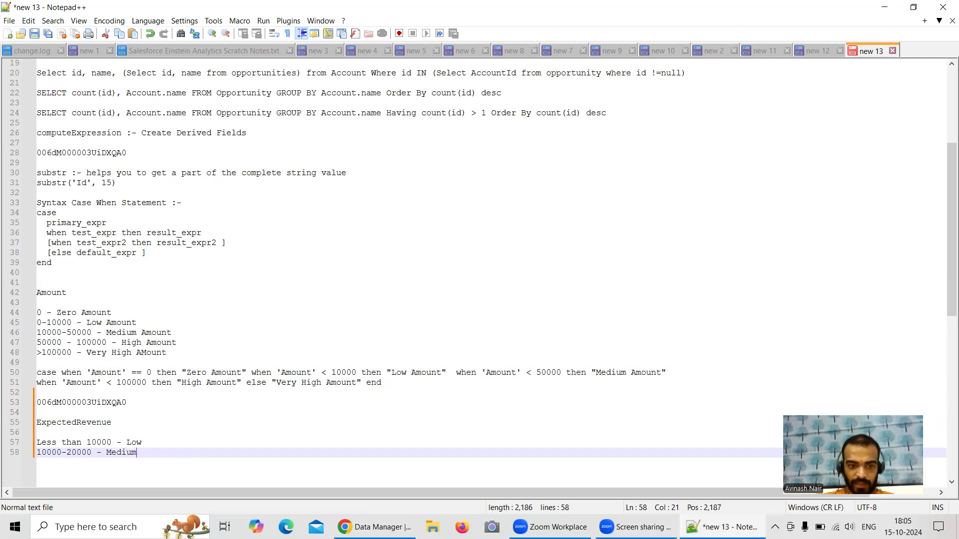
key(Return)
text(>20)
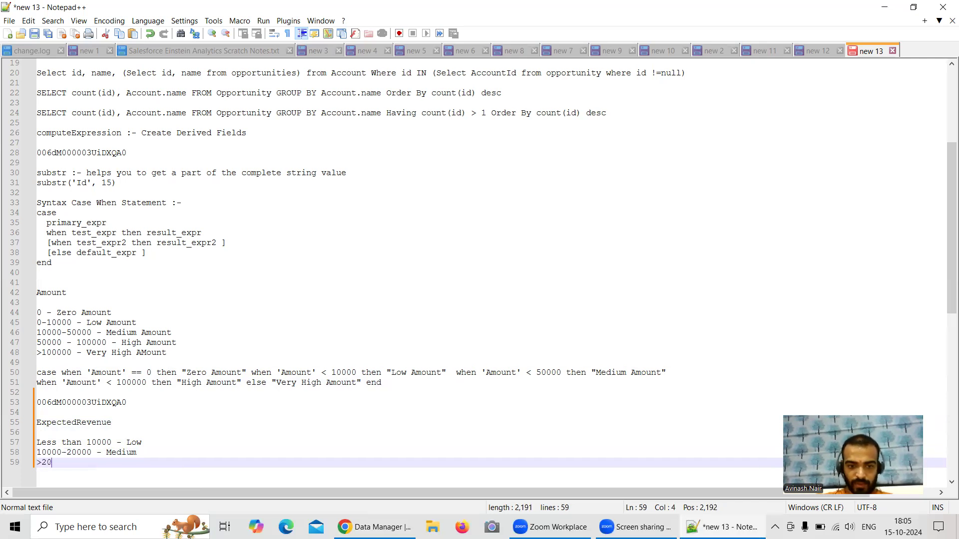
text(000 - High)
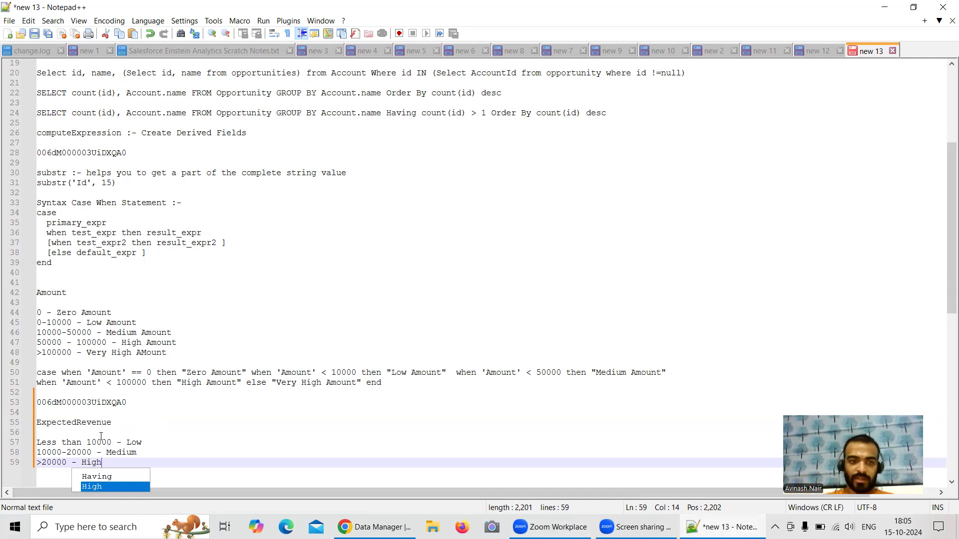
drag(198, 372, 256, 384)
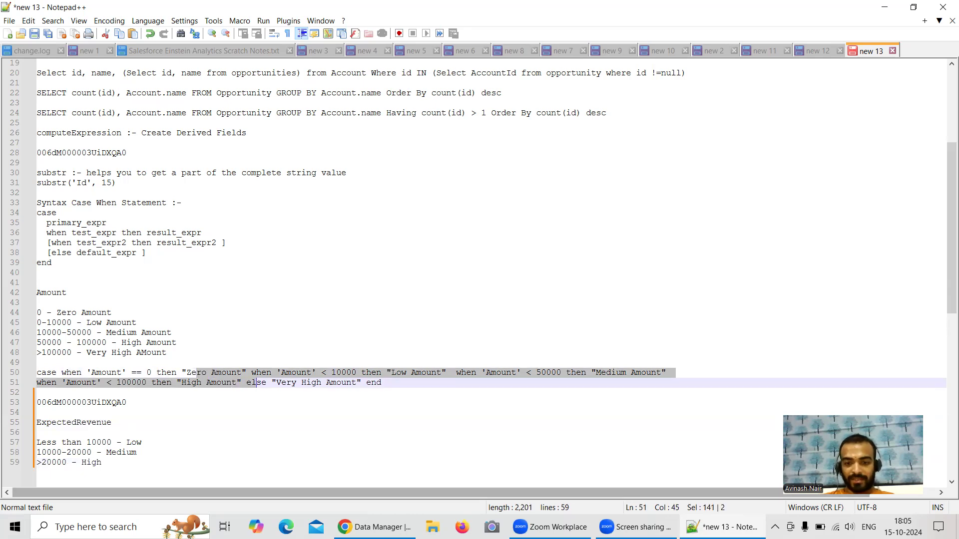
Switch to Data Manager in Chrome and add a computed field named ExpectedRevenueClassification to the computeExpression node
key(alt+Tab)
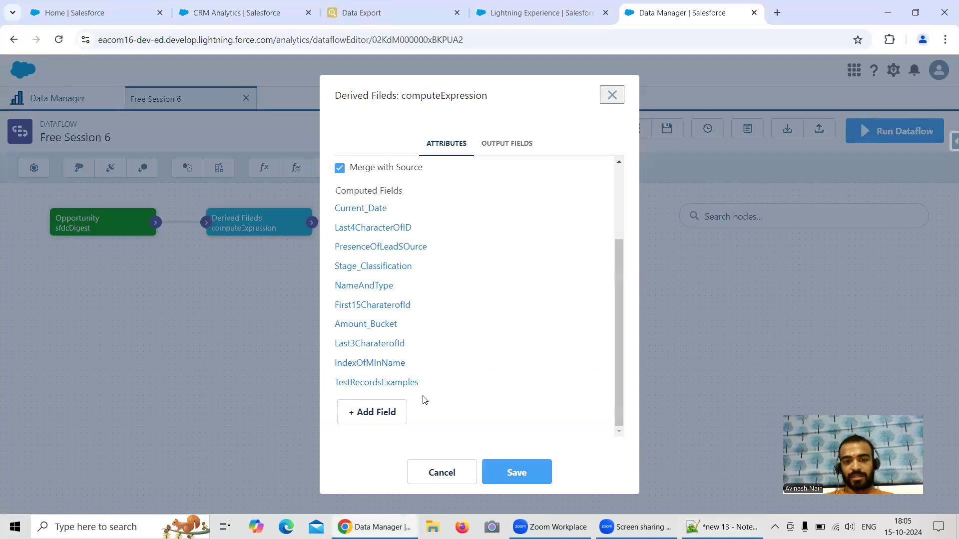
click(382, 423)
click(368, 167)
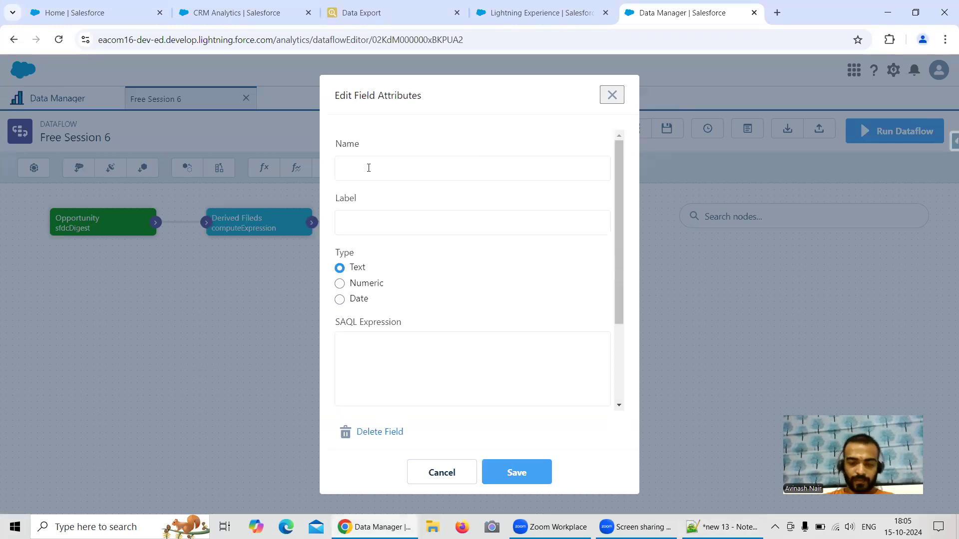
text(Ex)
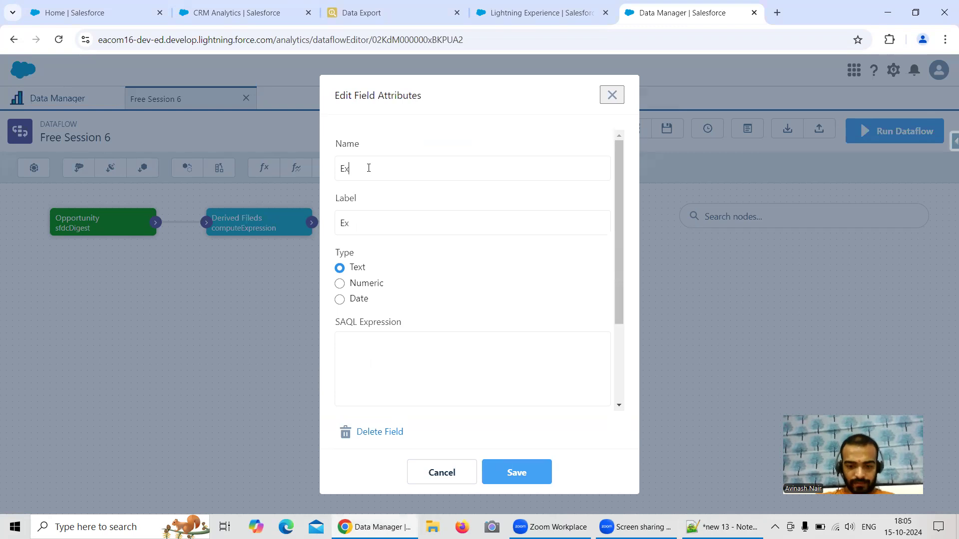
text(pectedR)
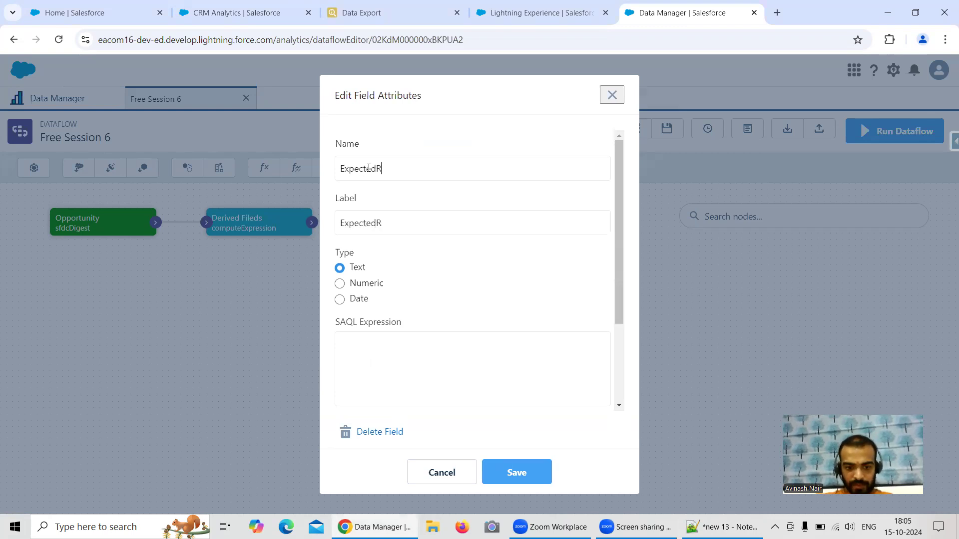
text(evenueCla)
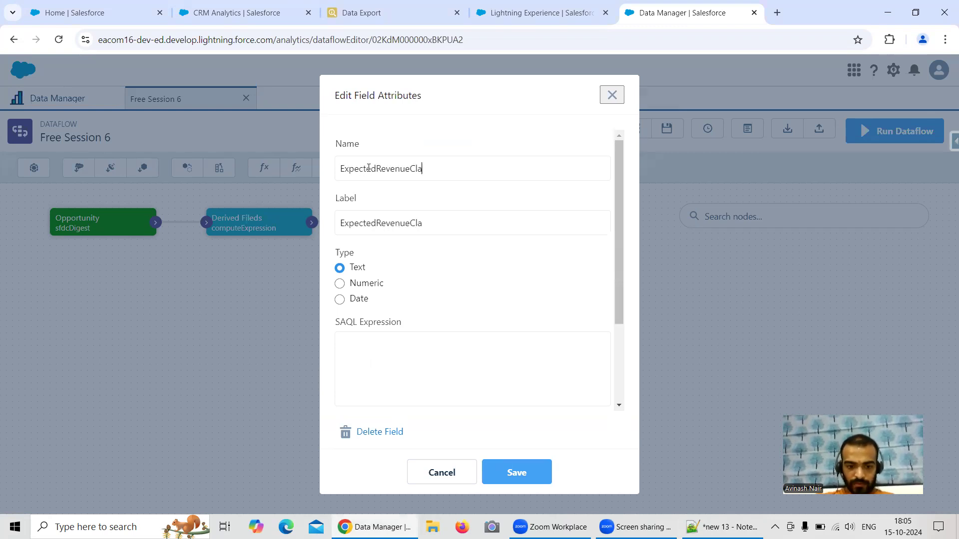
text(ssification)
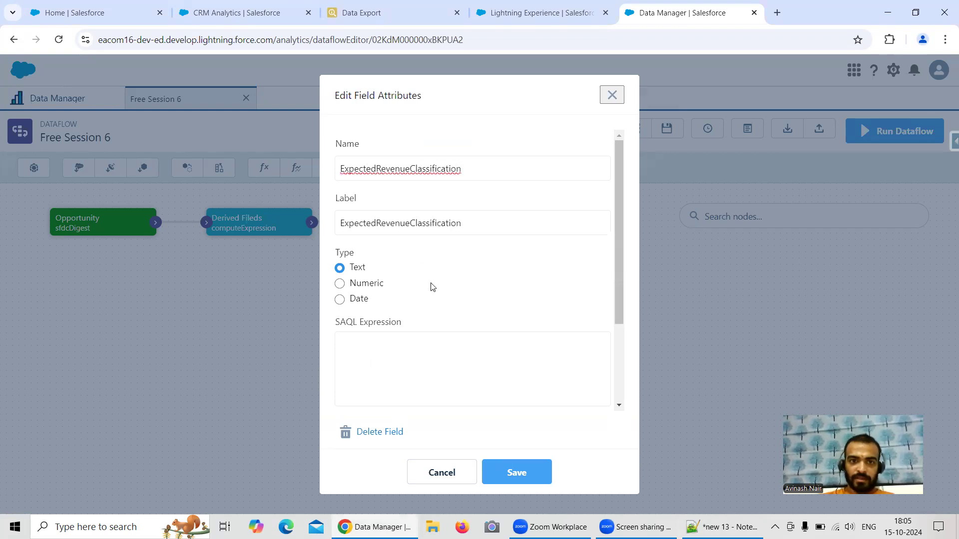
Begin the field's SAQL expression with case when 'ExpectedRevenue' < 10000 then "low"
click(376, 346)
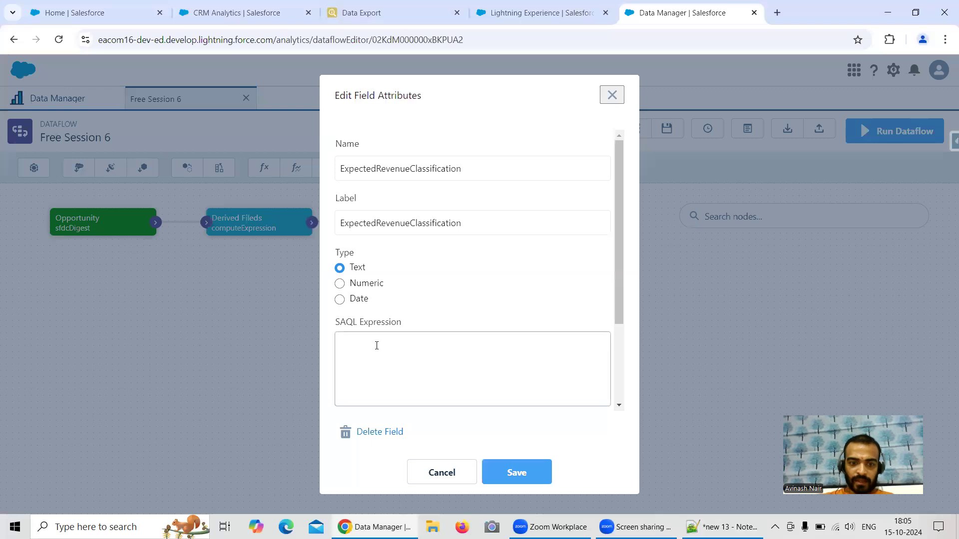
text(case when )
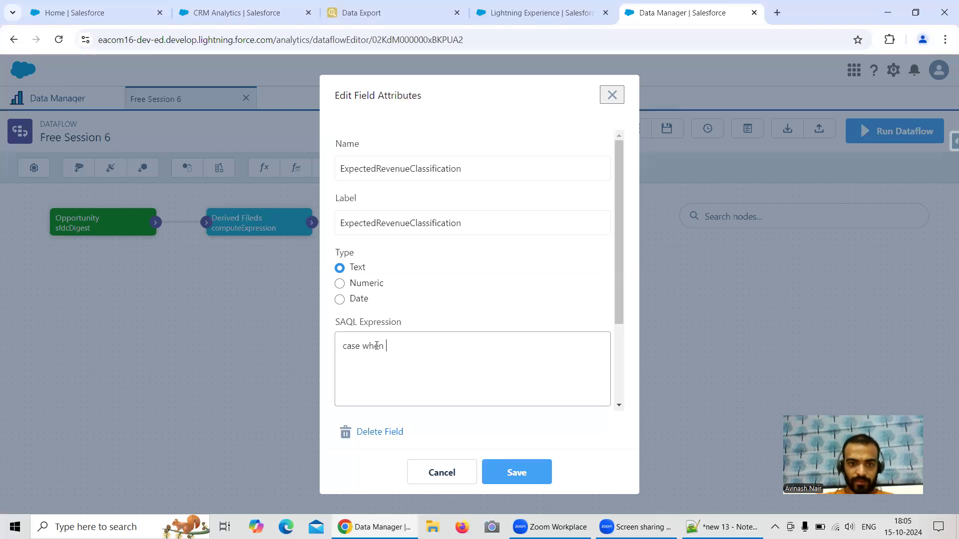
text(')
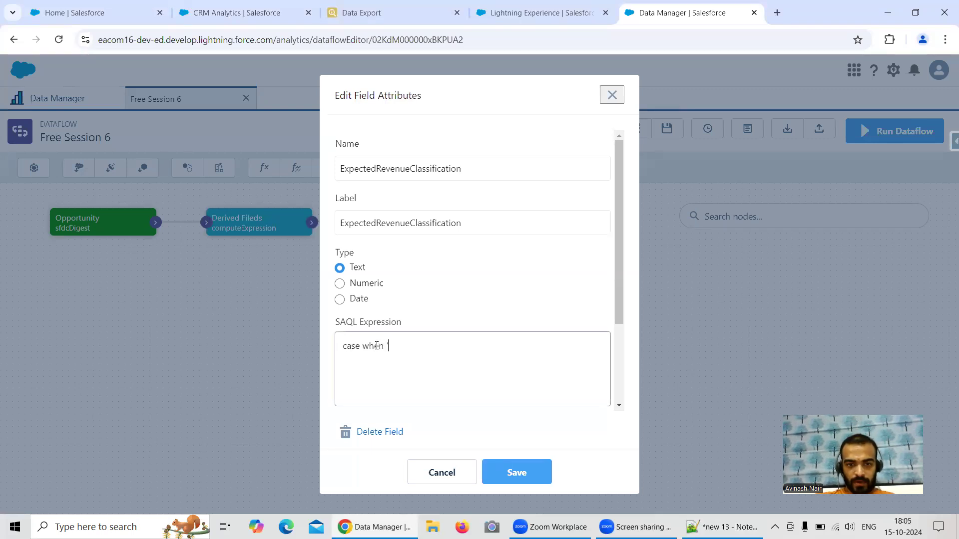
text(ExpectedRevenuw)
key(BackSpace)
text(e)
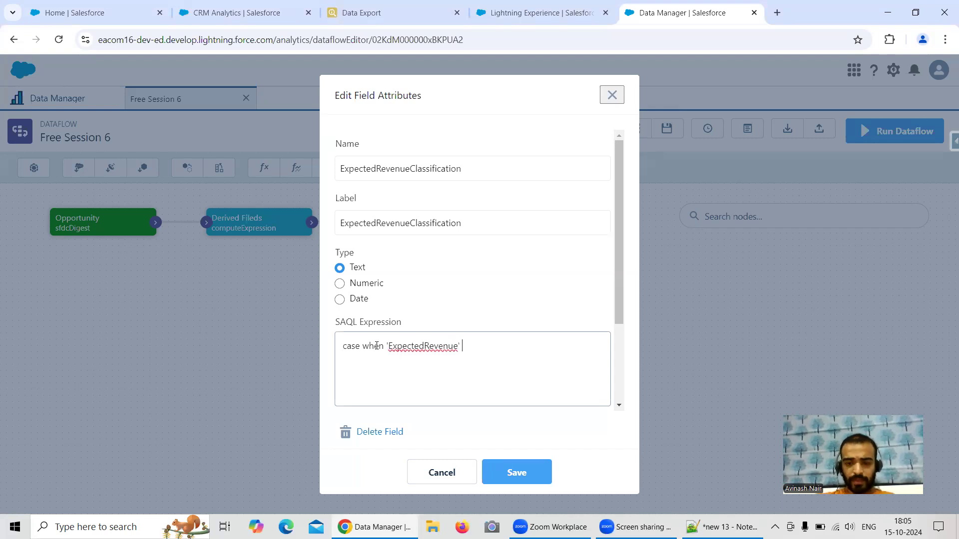
text(< 10000 )
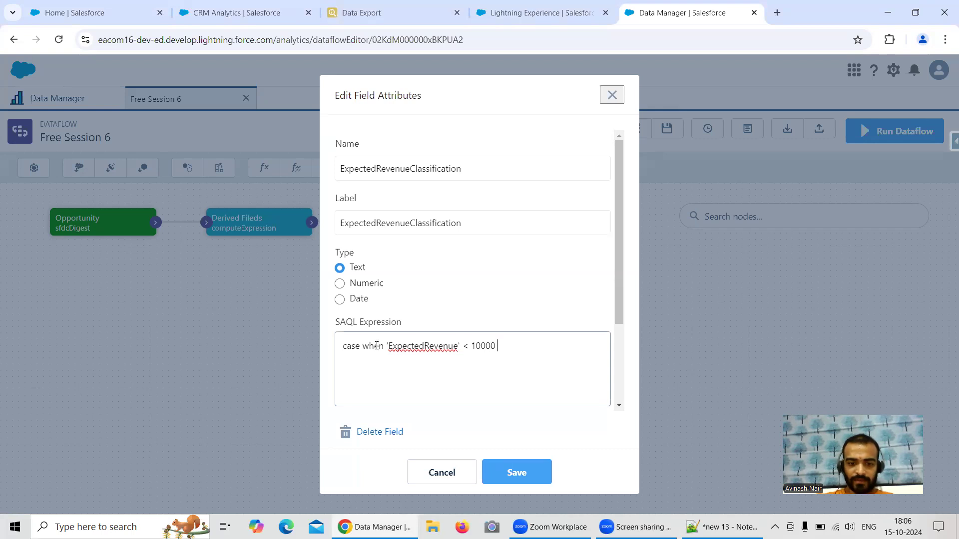
text(then "")
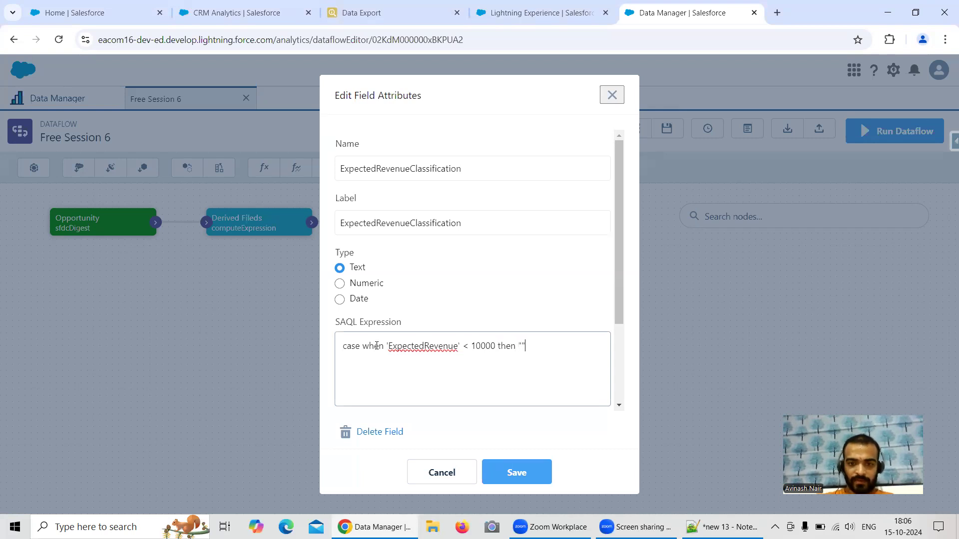
text(low)
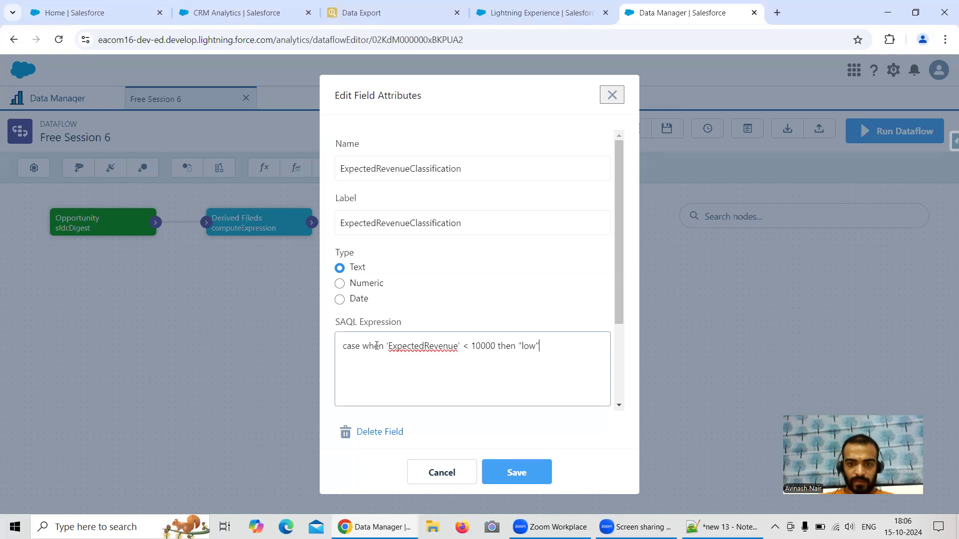
Add a second when clause to the expression, reusing the copied 'ExpectedRevenue' < 10000 condition
text( when)
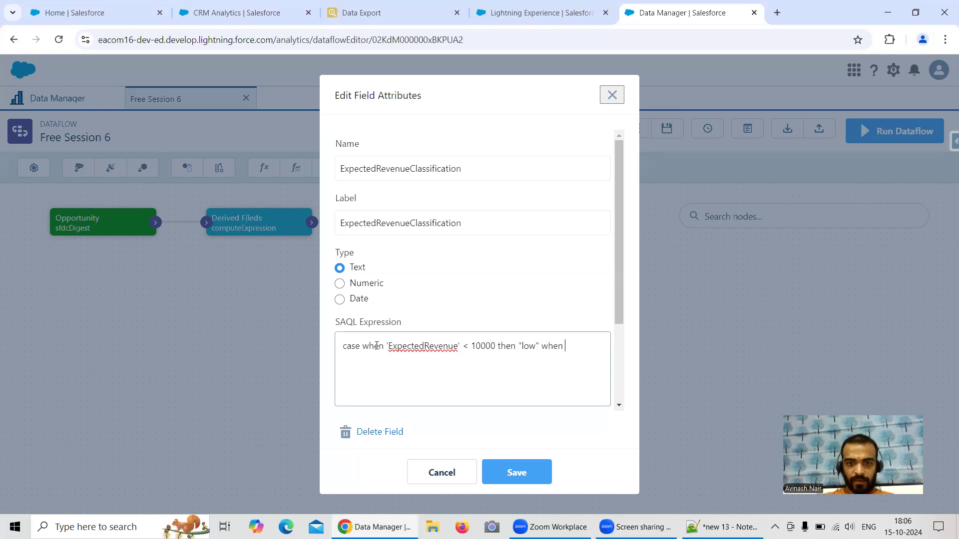
drag(363, 346, 497, 348)
key(ctrl+c)
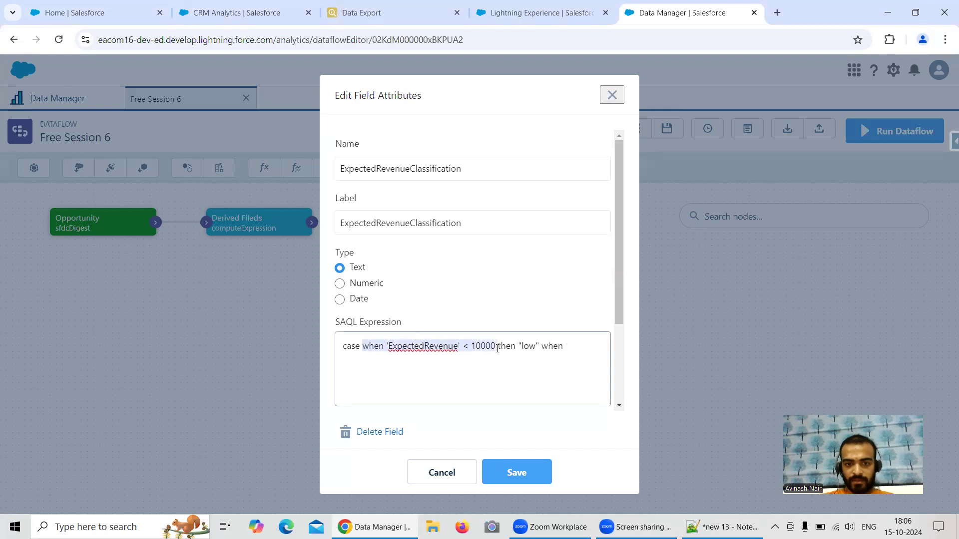
click(578, 342)
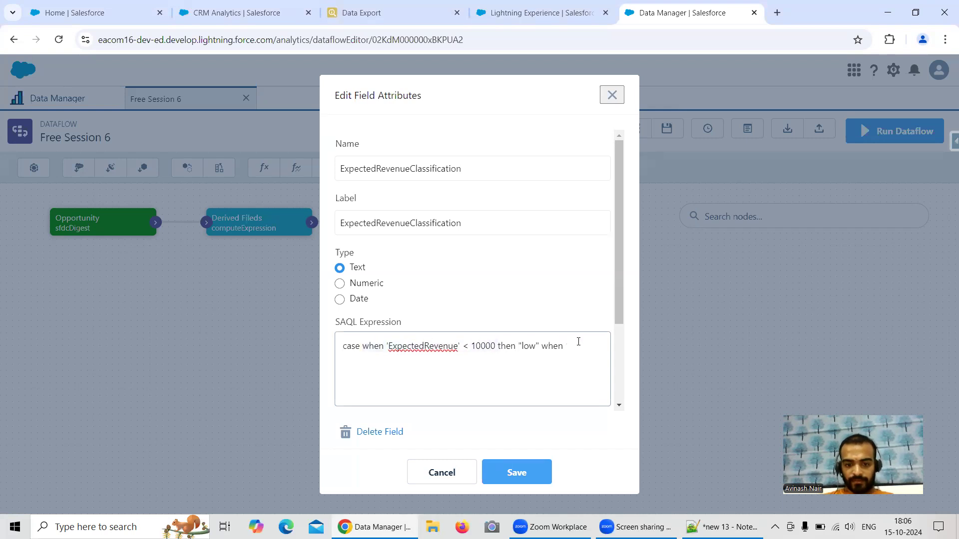
key(ctrl+v)
key(BackSpace)
key(BackSpace)
key(BackSpace)
key(BackSpace)
Change the second condition to 'ExpectedRevenue' in [10000..20000] and make it return "Medium"
click(424, 358)
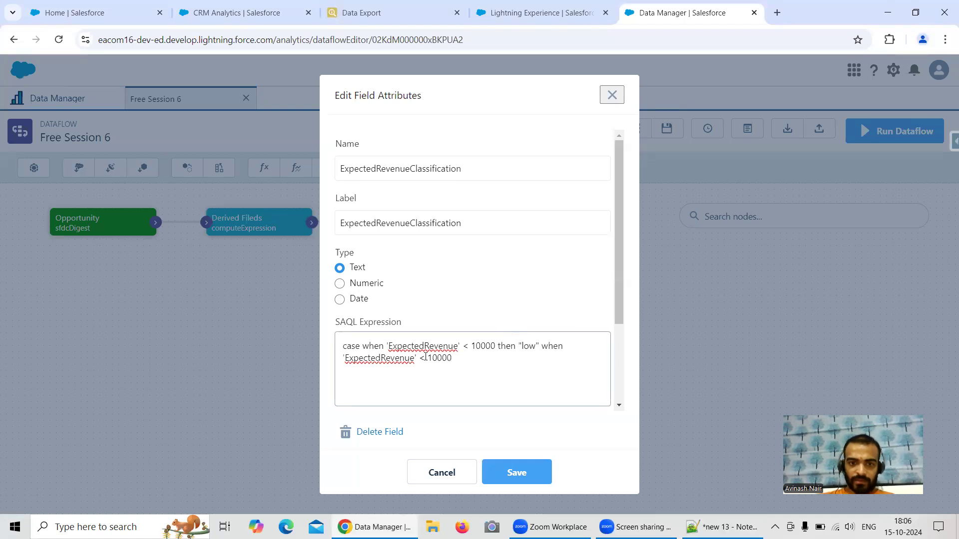
key(BackSpace)
text(in )
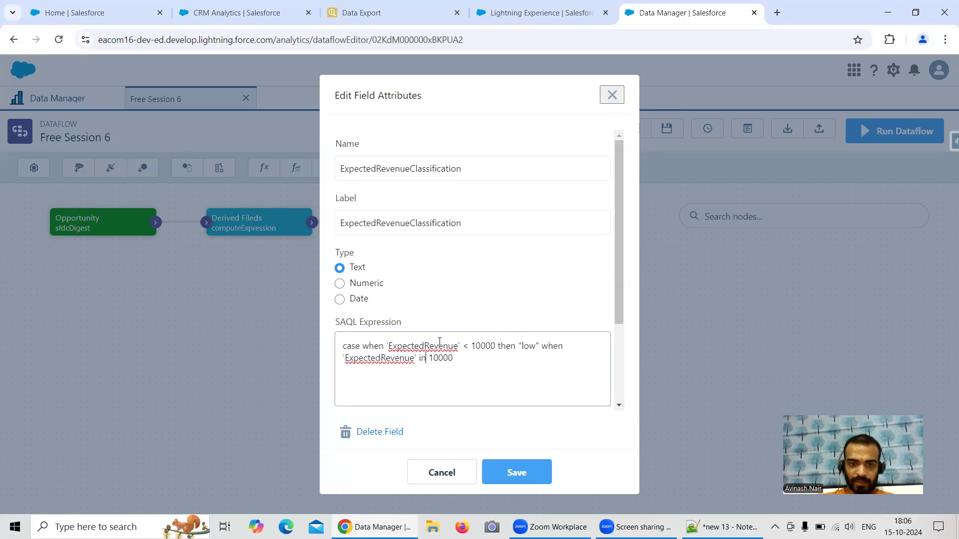
text(-)
key(BackSpace)
text([)
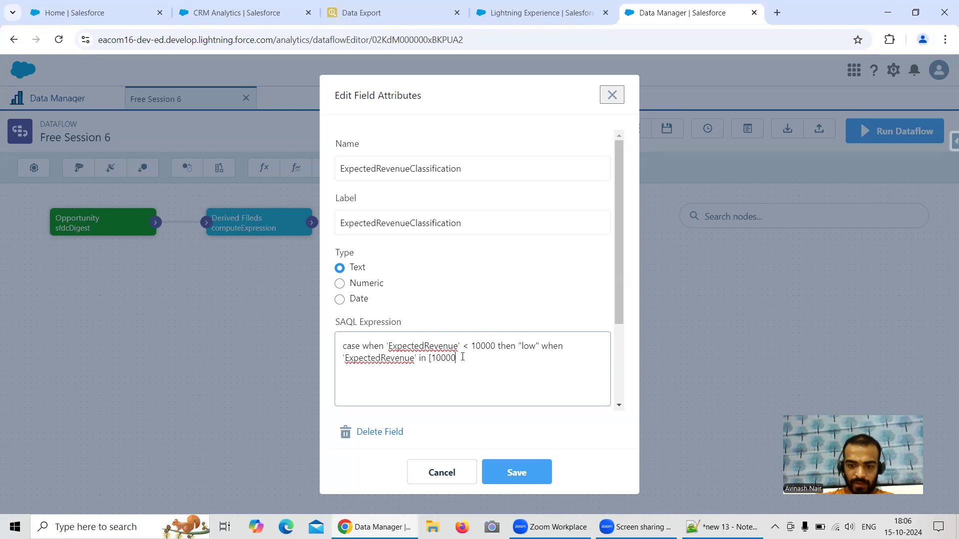
text(10000..50000)
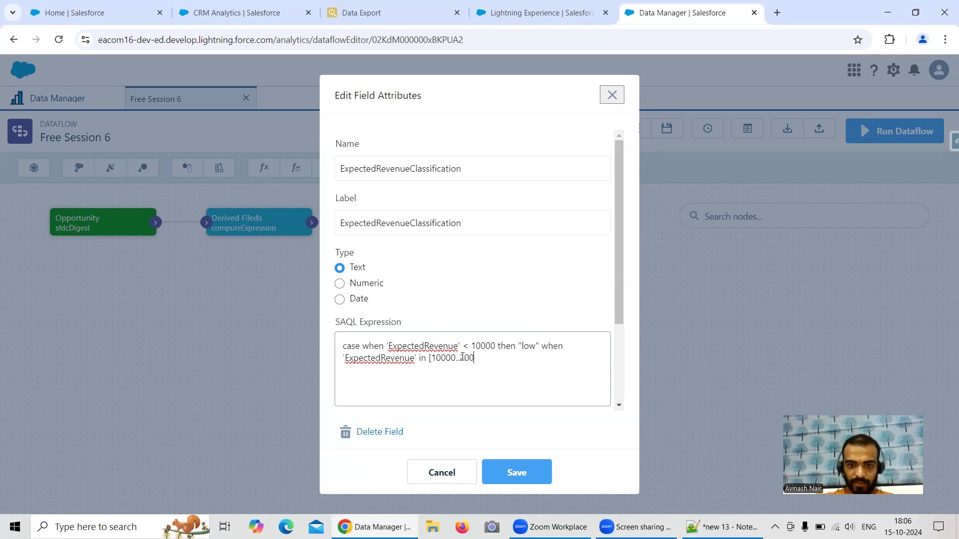
text(])
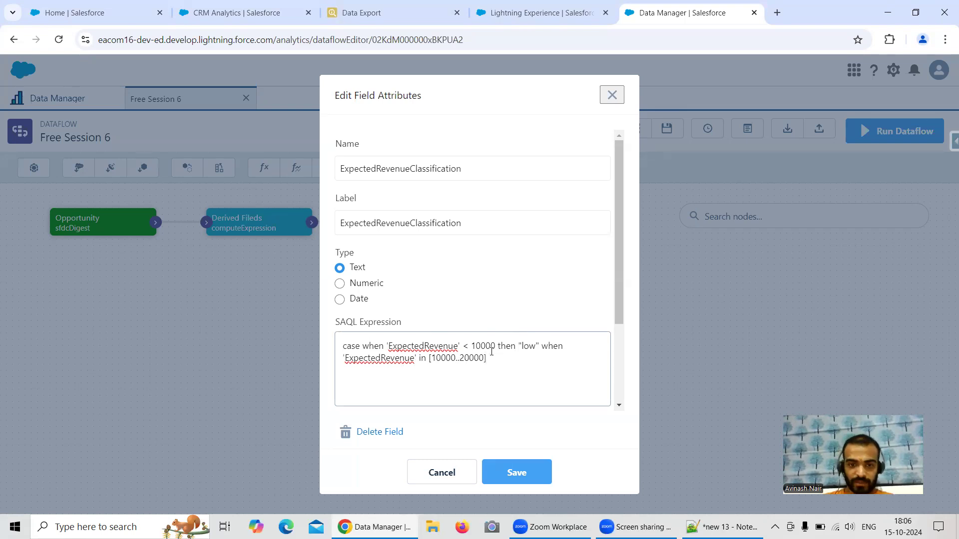
text(then "Medium)
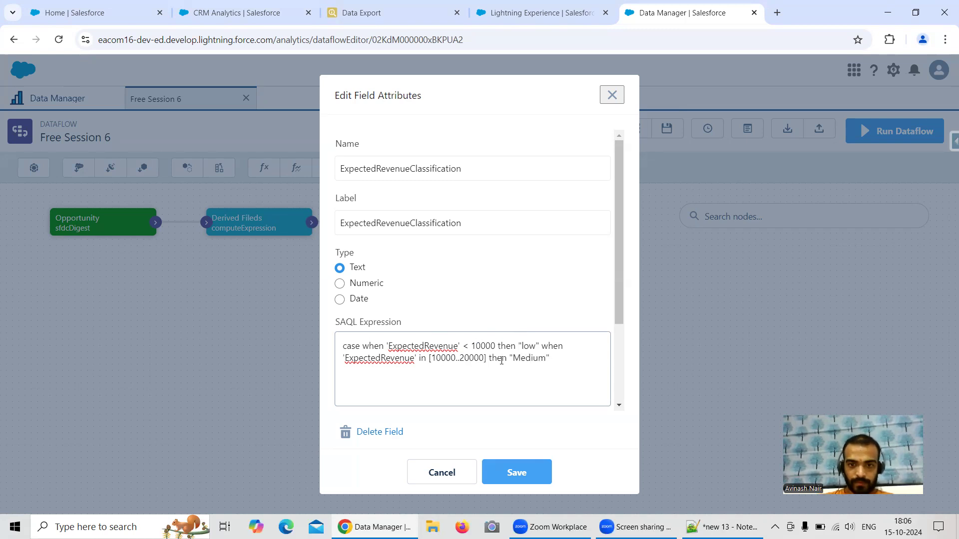
Finish the case expression with else "High" end
click(575, 356)
text(els)
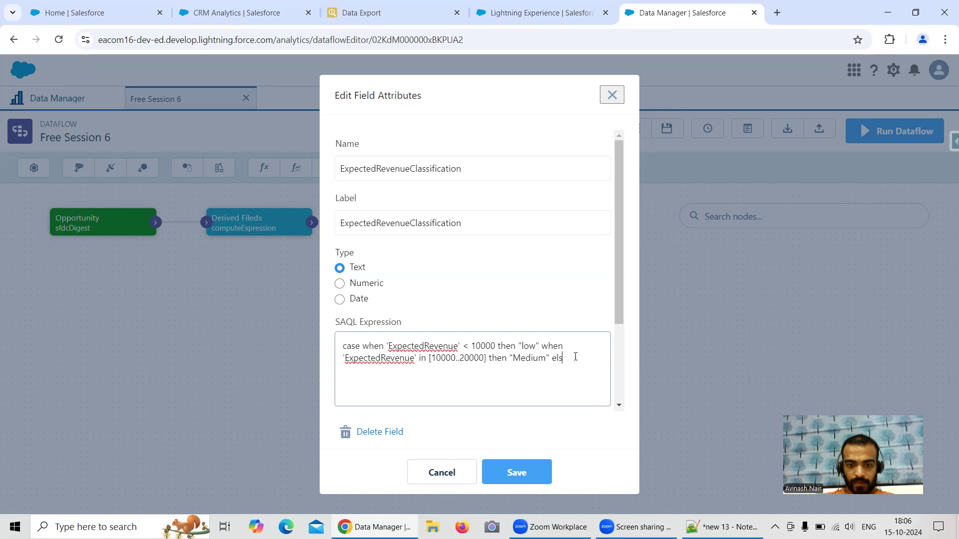
text(e "H)
text(igh)
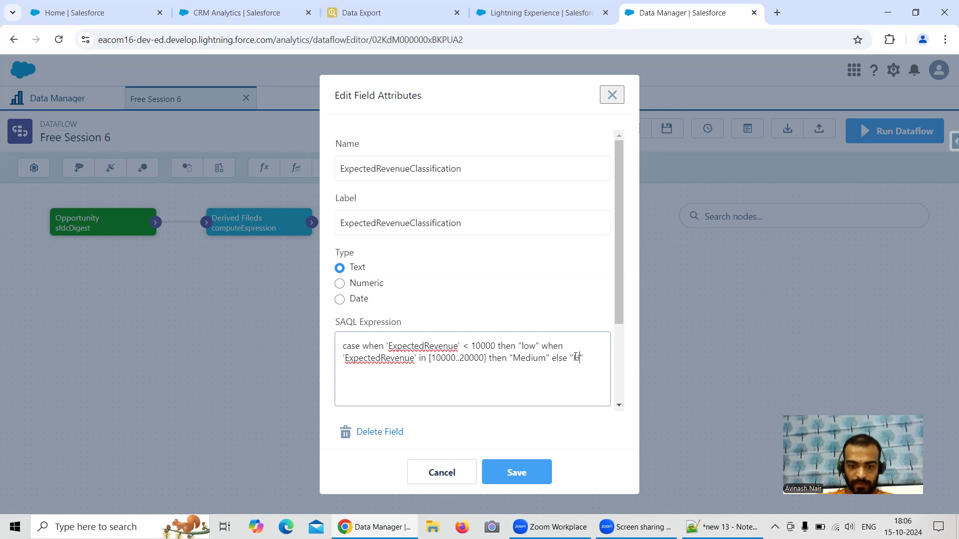
text(" end)
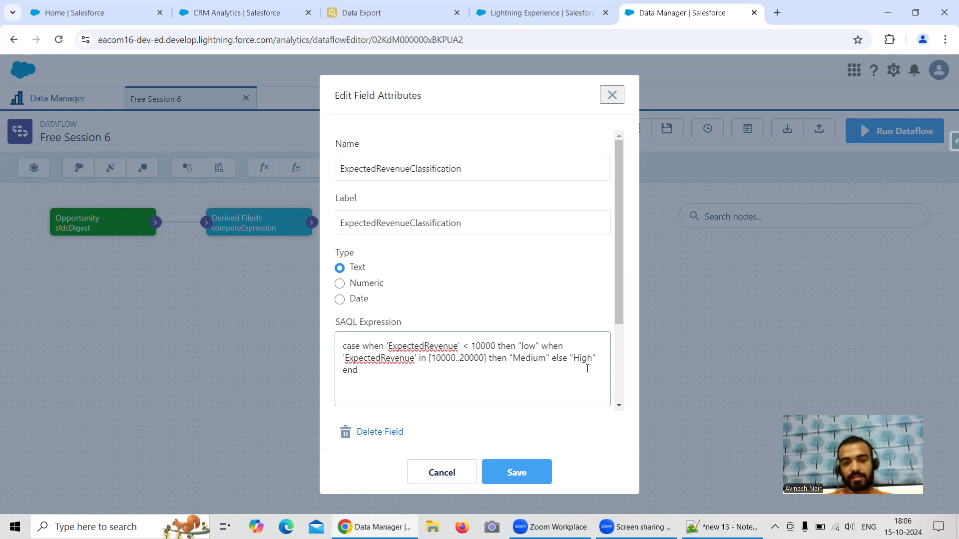
Save the ExpectedRevenueClassification field and the changes to the computeExpression node
scroll(507, 369, down, 2)
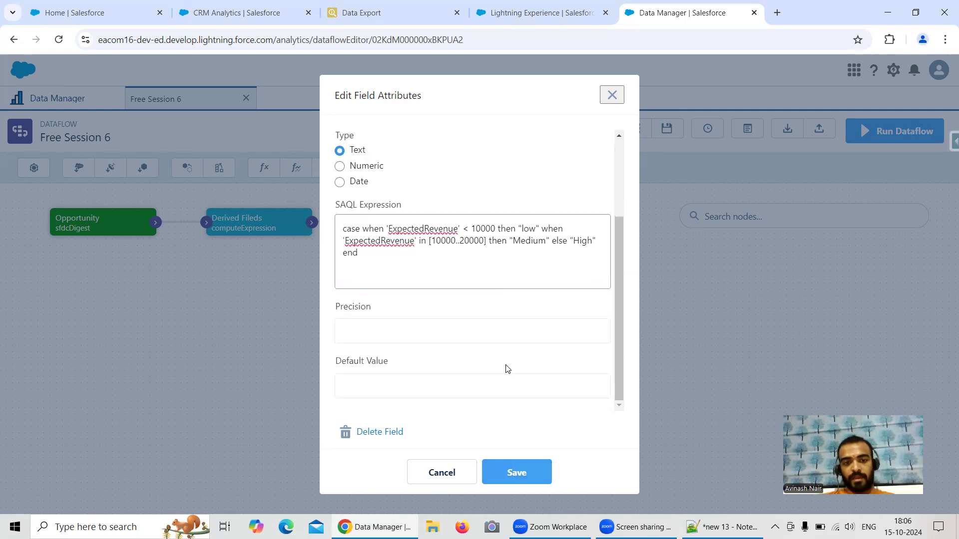
click(530, 472)
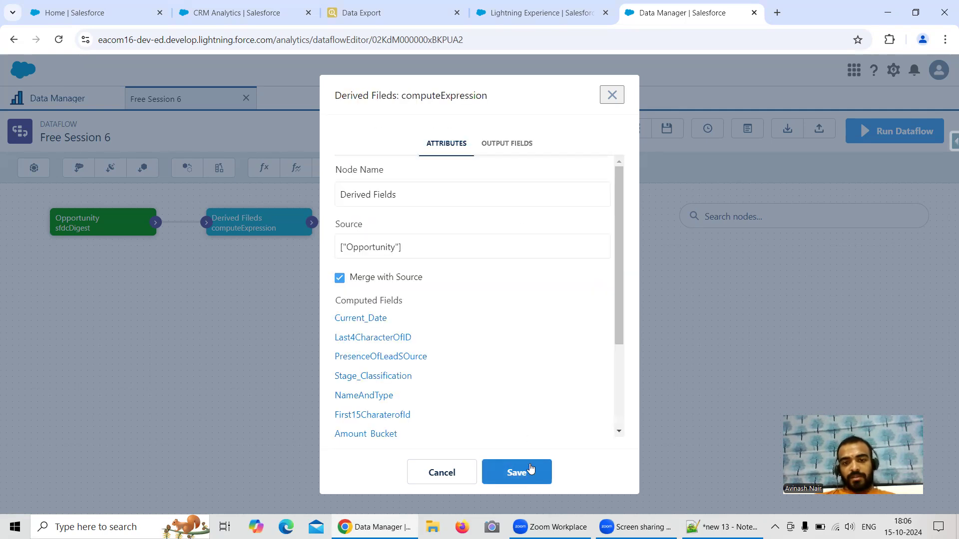
click(517, 473)
click(584, 392)
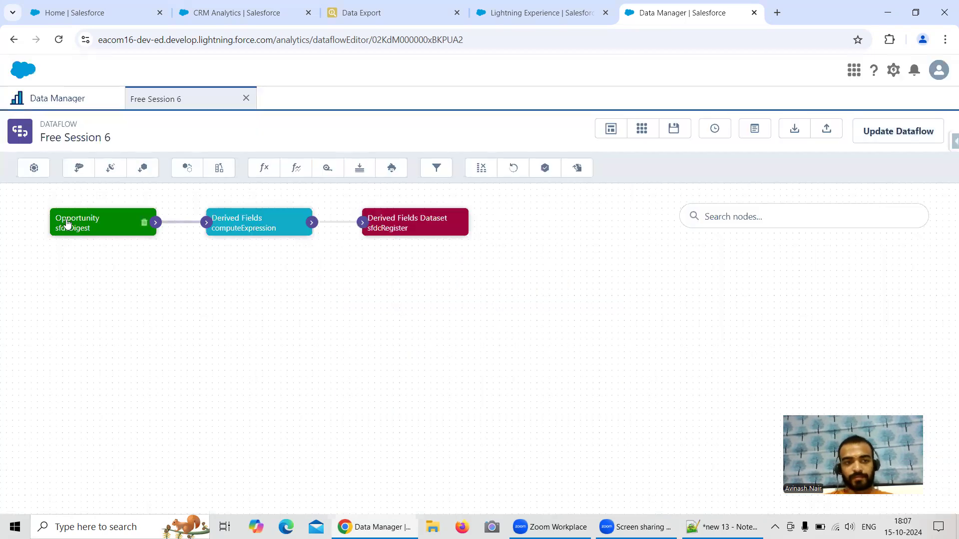
Add the ExpectedRevenue field to the Opportunity sfdcDigest node and save the node
click(64, 220)
click(574, 301)
click(455, 318)
text(Reve)
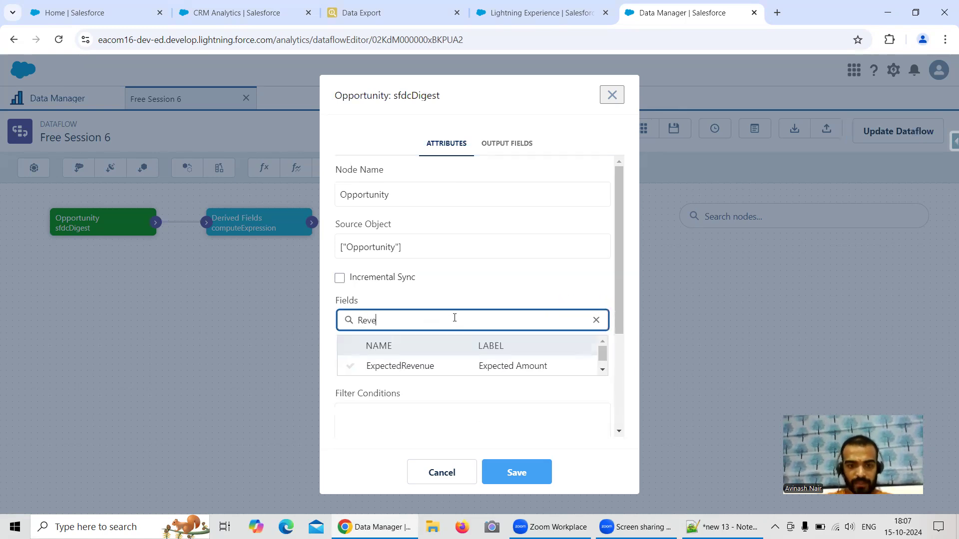
click(368, 367)
click(490, 430)
scroll(515, 399, down, 2)
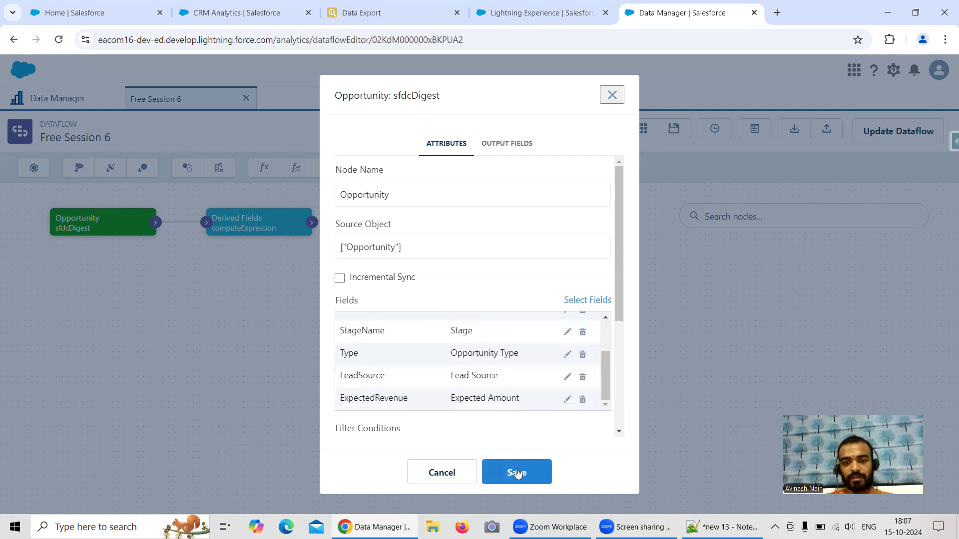
click(516, 460)
click(591, 394)
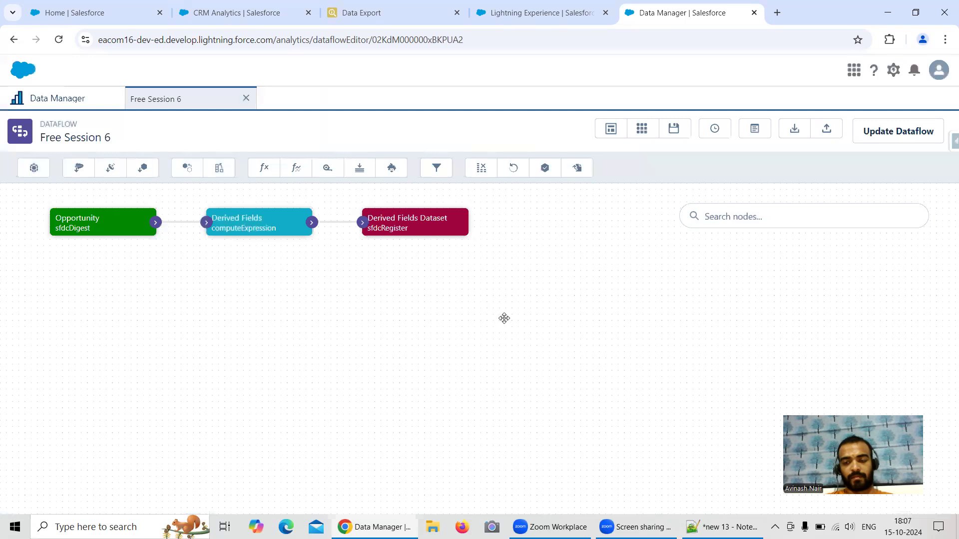
Review the SAQL expression of the Last3CharaterofId field in the Derived Fields computeExpression node, leaving it without saving
click(244, 229)
scroll(490, 321, down, 3)
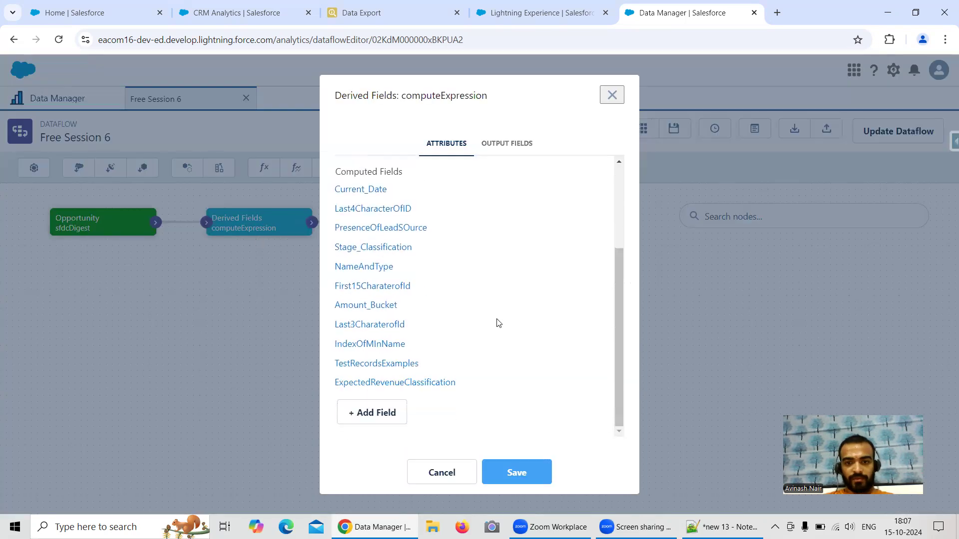
click(375, 325)
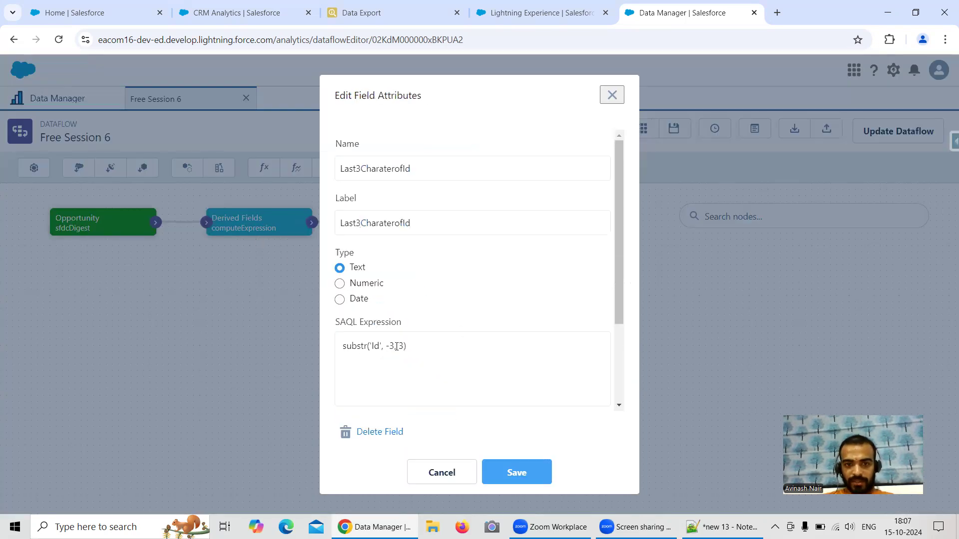
drag(407, 346, 344, 346)
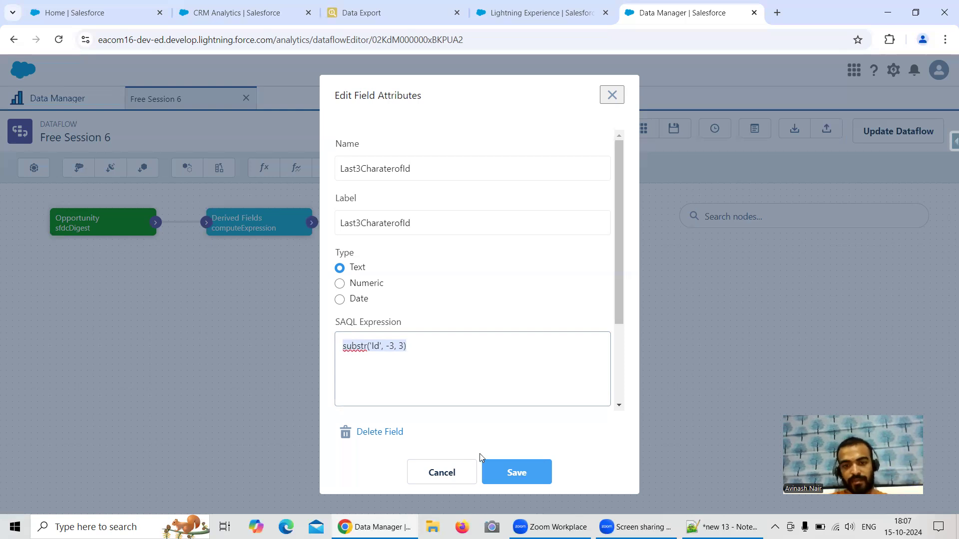
click(467, 467)
Check the IndexOfMInName expression against the Maple Leaf opportunity names in the Data Export results, and close the field without saving
scroll(457, 389, down, 3)
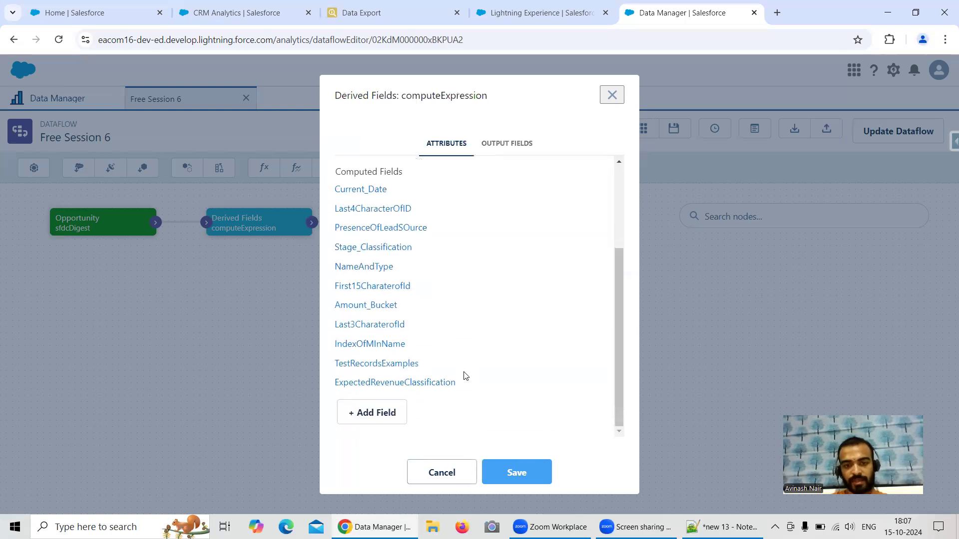
click(369, 345)
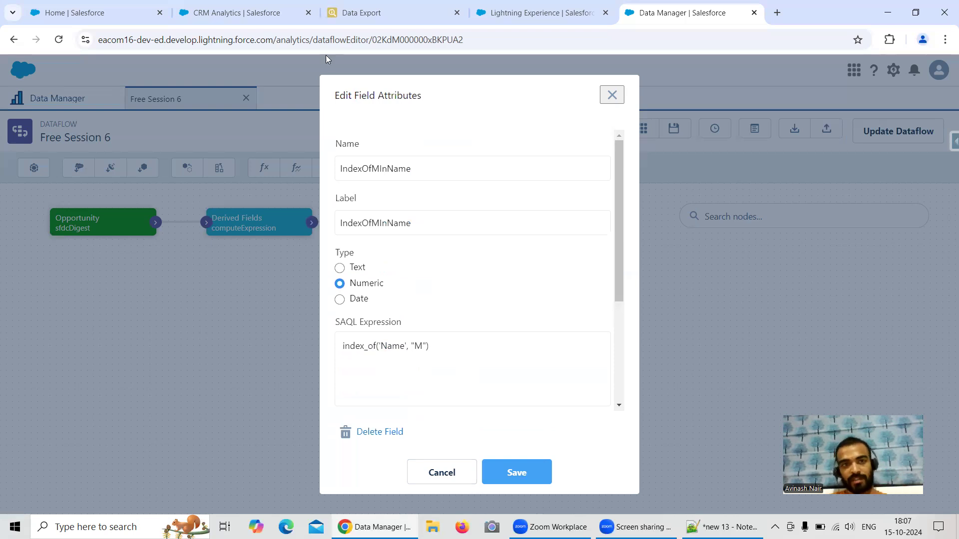
click(330, 20)
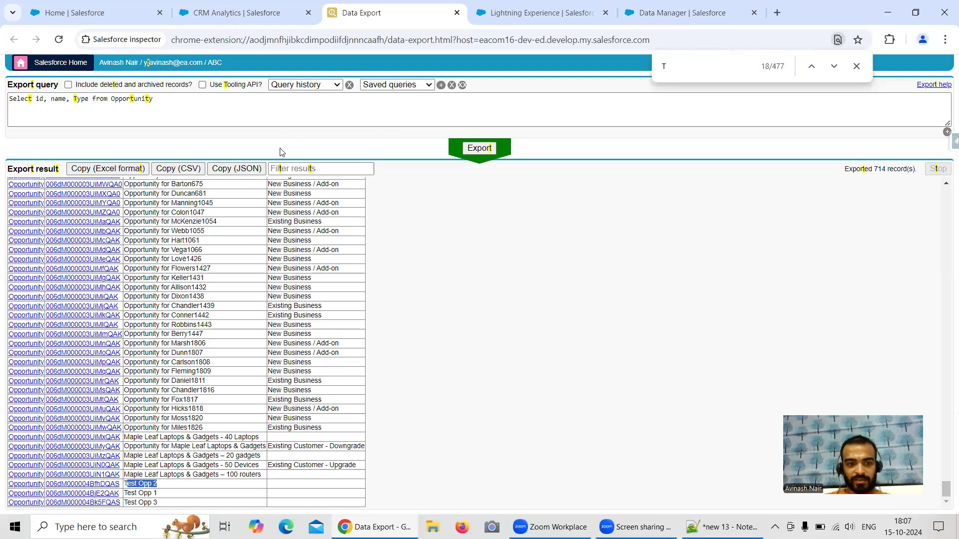
click(127, 466)
drag(127, 467, 125, 466)
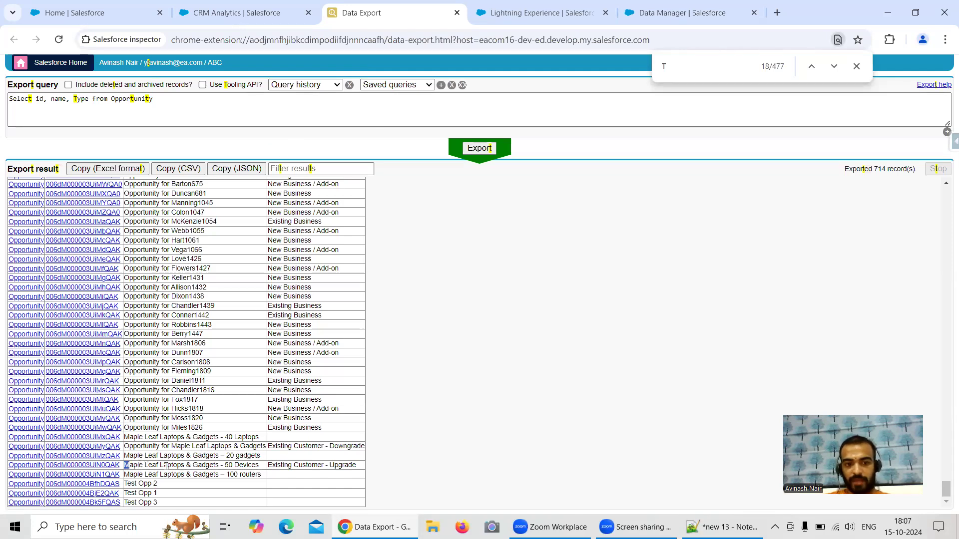
drag(124, 456, 128, 455)
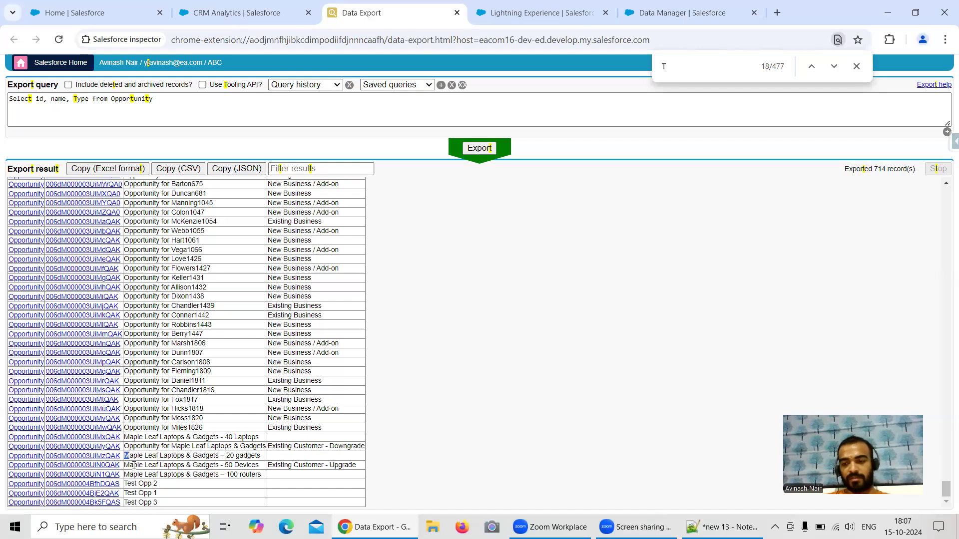
click(249, 15)
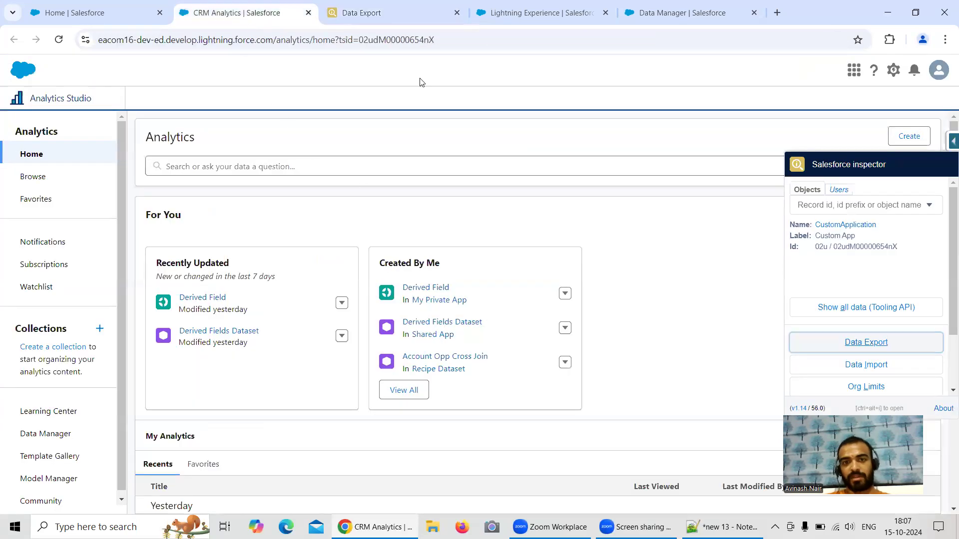
click(506, 19)
click(642, 19)
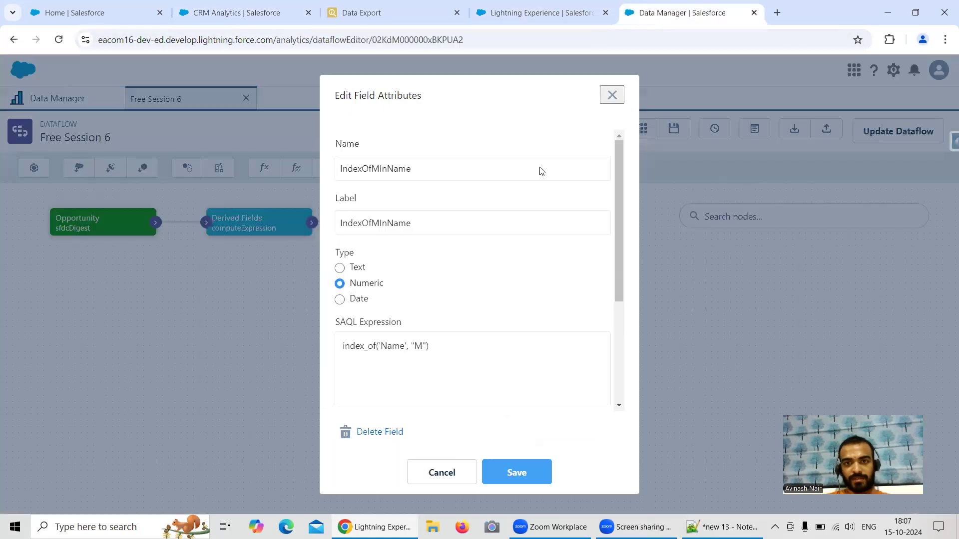
click(451, 475)
Check the TestRecordsExamples expression against the Test Opp records in the Data Export results, and close the field without saving
scroll(460, 370, down, 3)
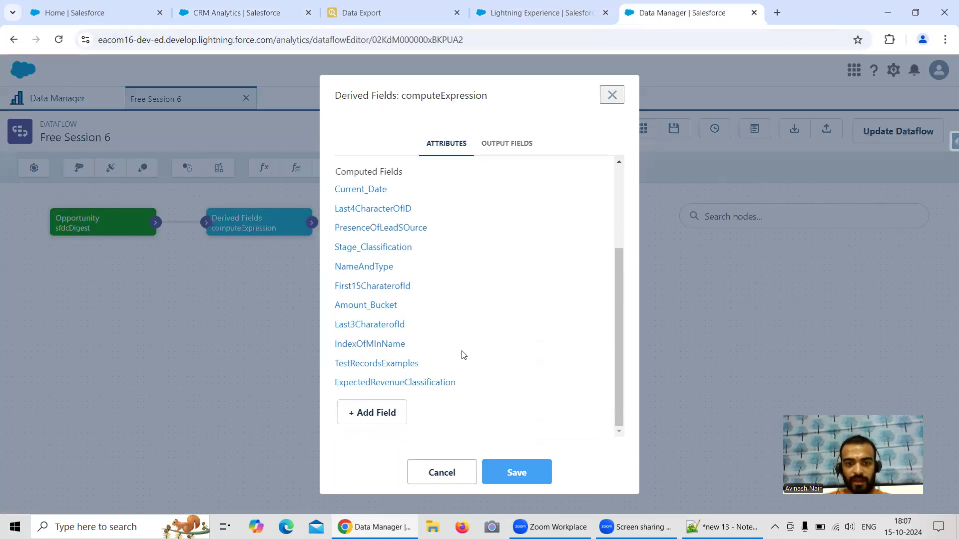
click(382, 364)
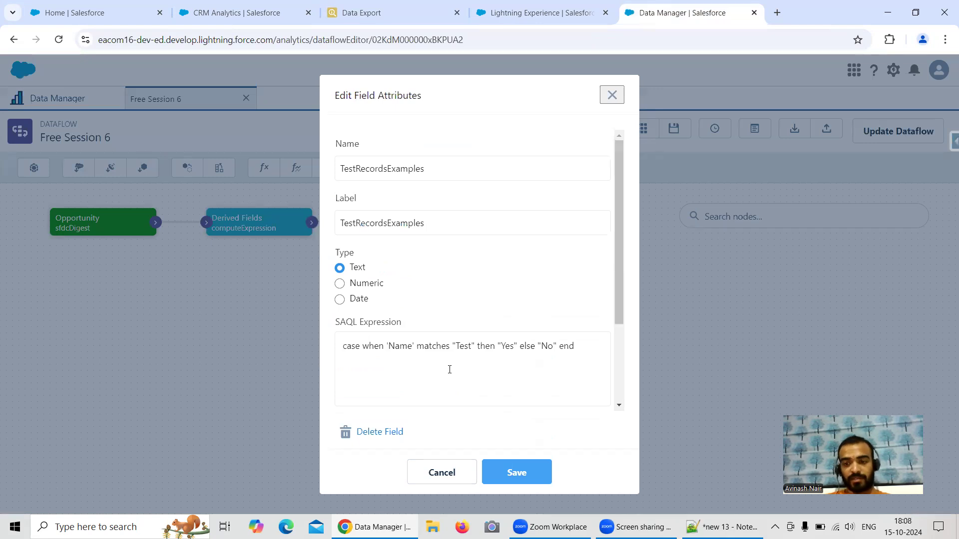
click(360, 13)
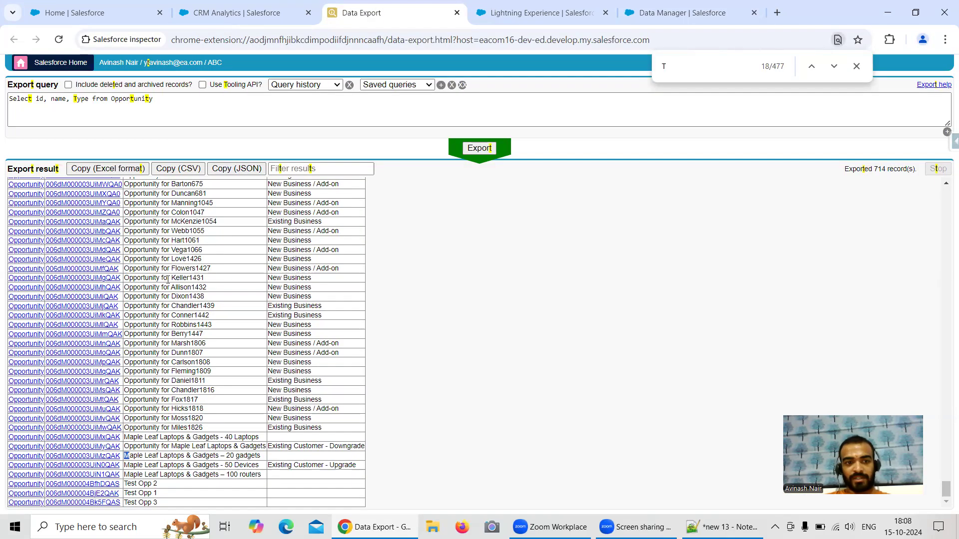
drag(158, 502, 128, 482)
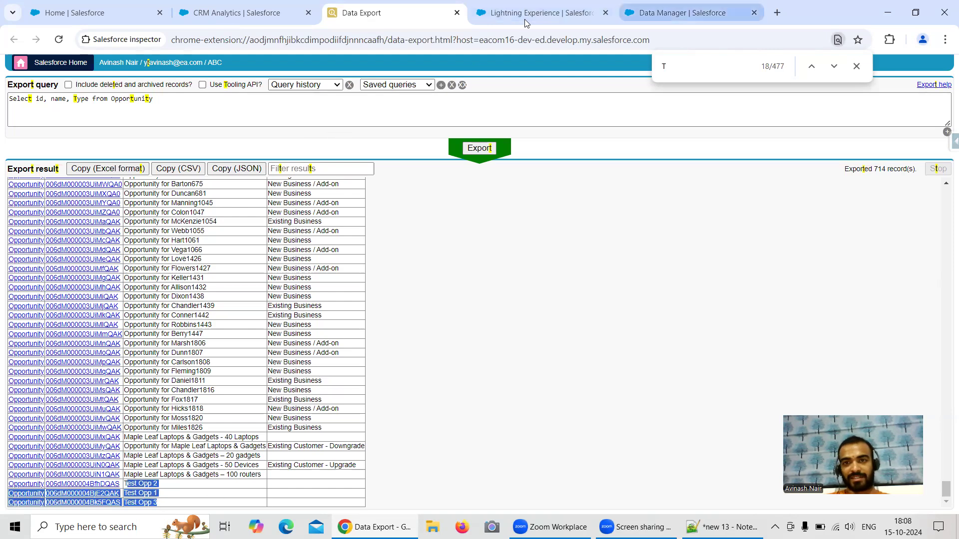
click(679, 12)
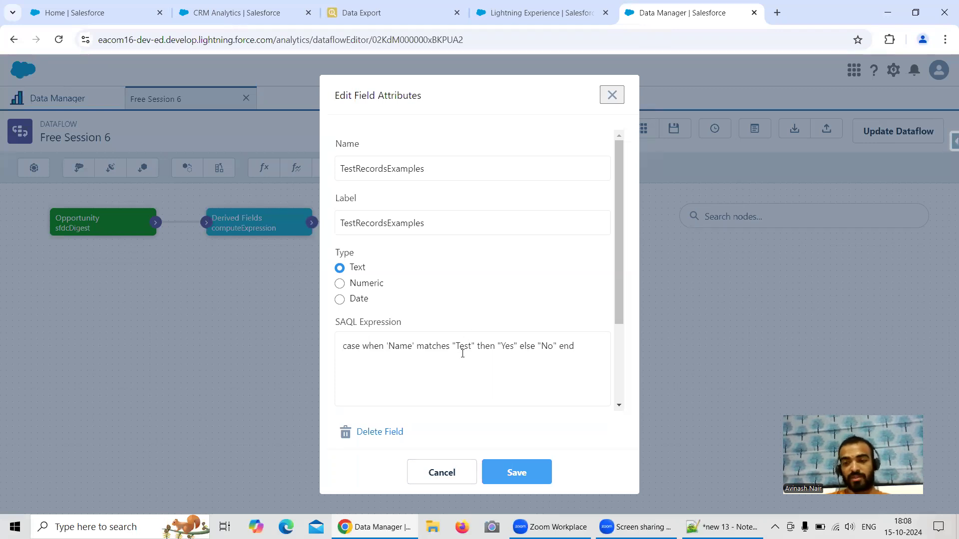
click(434, 477)
Open the ExpectedRevenueClassification field and examine the second condition of its case expression
scroll(449, 392, down, 3)
click(377, 383)
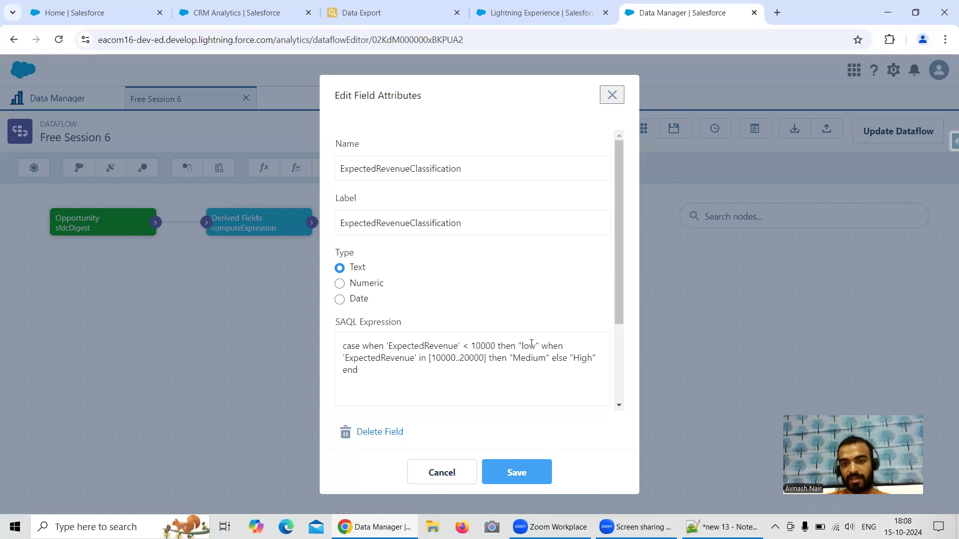
drag(540, 346, 471, 361)
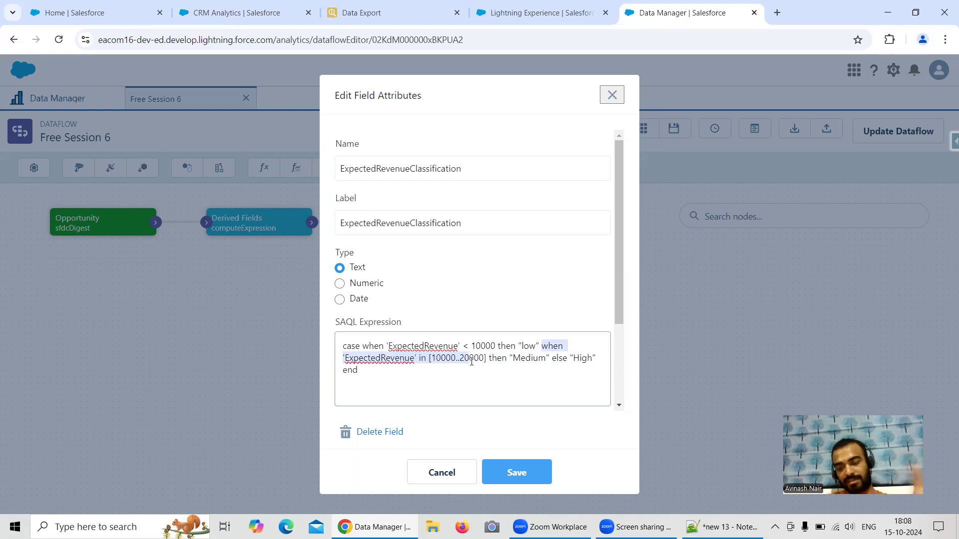
Switch to Notepad++ to compare it with the Amount case expression's when-conditions, and return to the field attributes
key(alt+Tab)
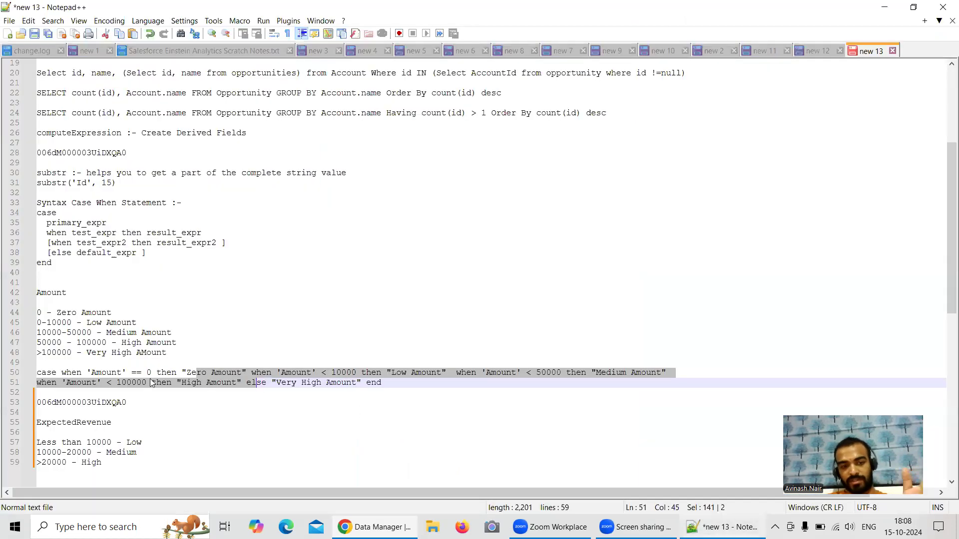
click(172, 370)
drag(228, 373, 327, 373)
drag(397, 373, 541, 373)
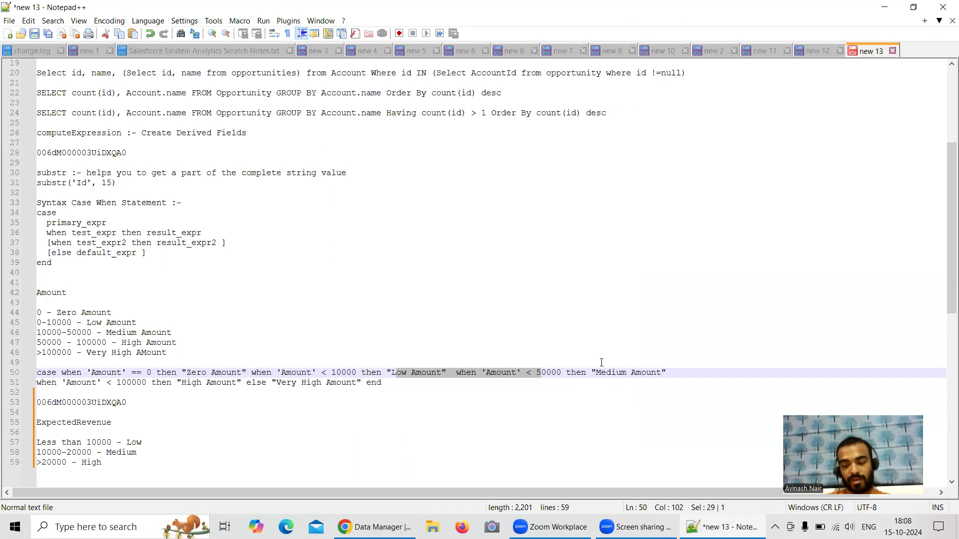
click(884, 7)
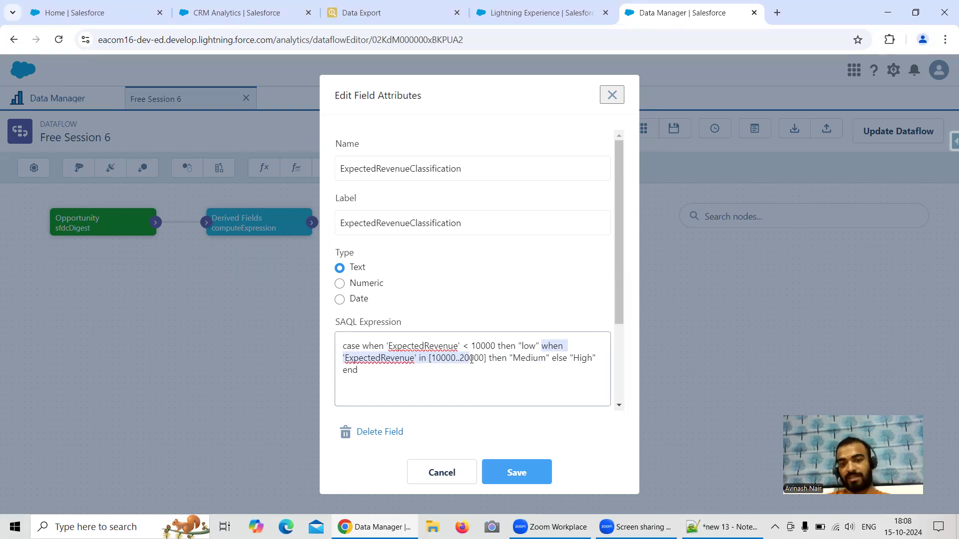
Save the ExpectedRevenueClassification field with its computeExpression node, and update the Free Session 6 dataflow
click(517, 472)
click(517, 472)
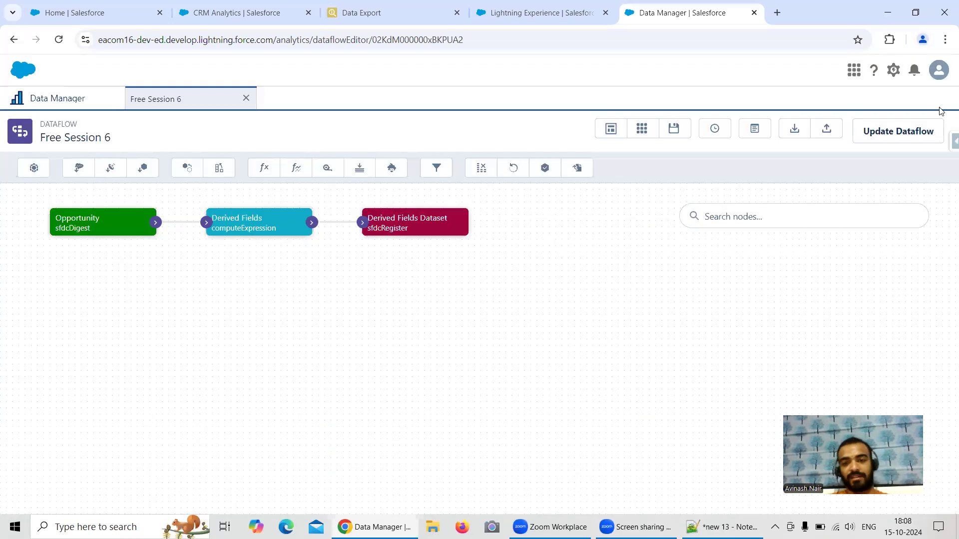
click(899, 131)
click(655, 329)
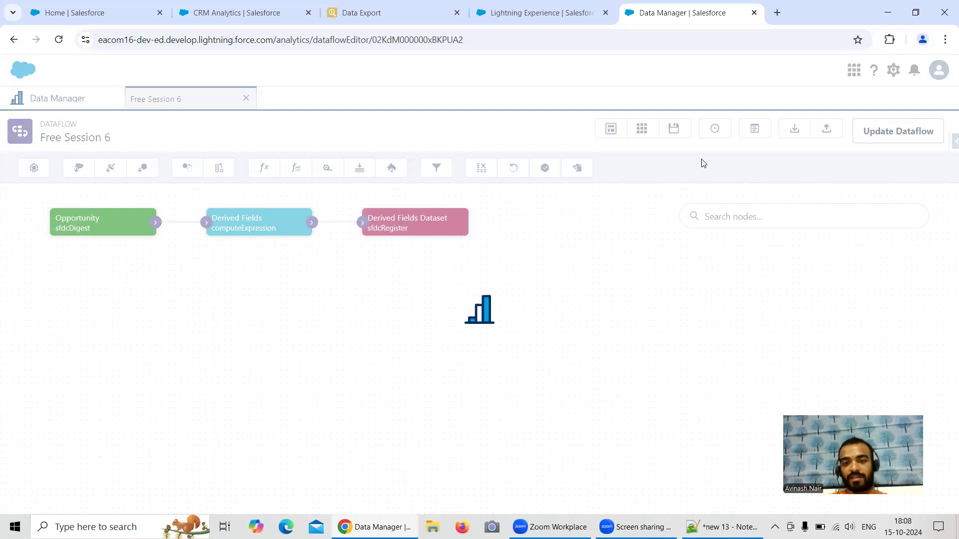
Run the Free Session 6 dataflow and examine the full message of its newest job in the data monitor
click(888, 140)
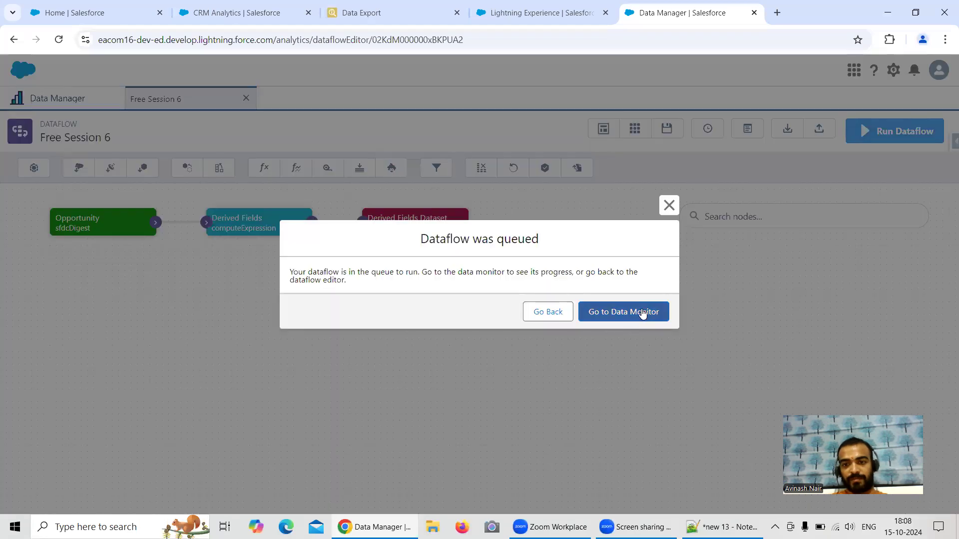
click(643, 314)
click(929, 160)
click(931, 160)
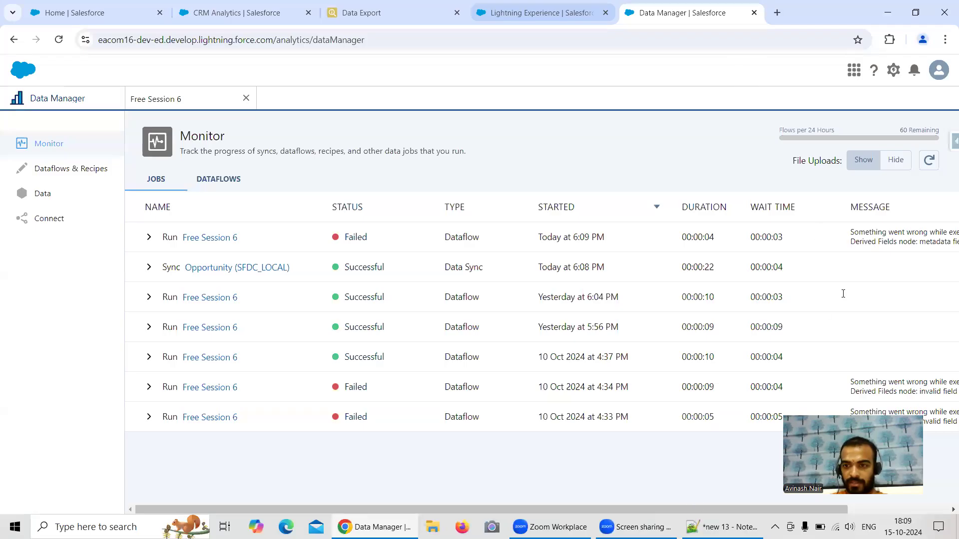
drag(843, 294, 859, 324)
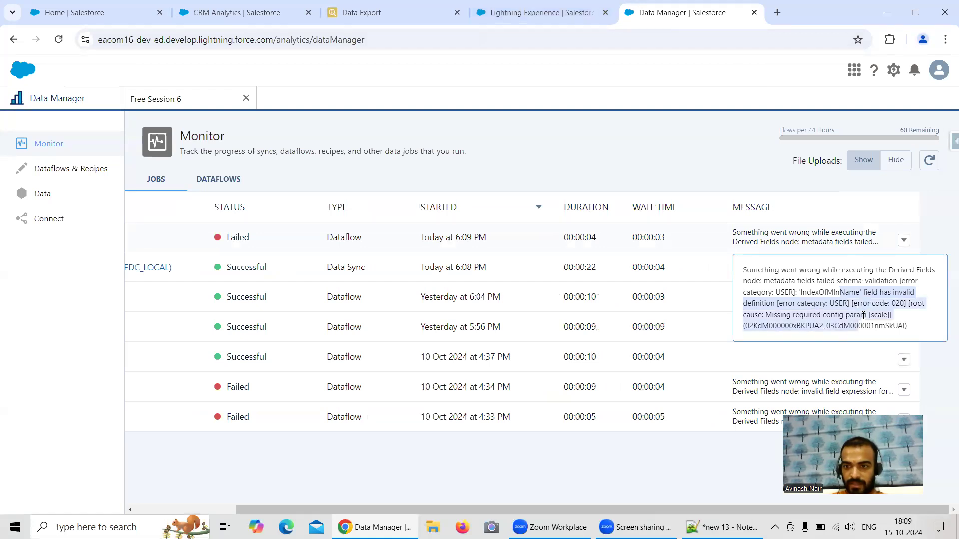
Set the scale of the IndexOfMInName field to 0 in the Derived Fields node, saving it with field changes propagated
click(171, 102)
click(239, 228)
scroll(375, 306, down, 3)
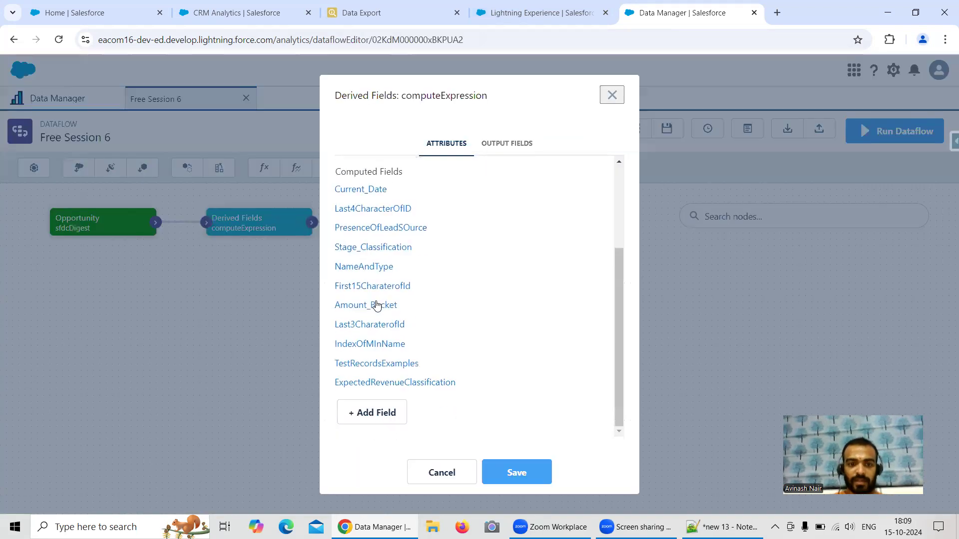
click(375, 349)
scroll(414, 350, down, 4)
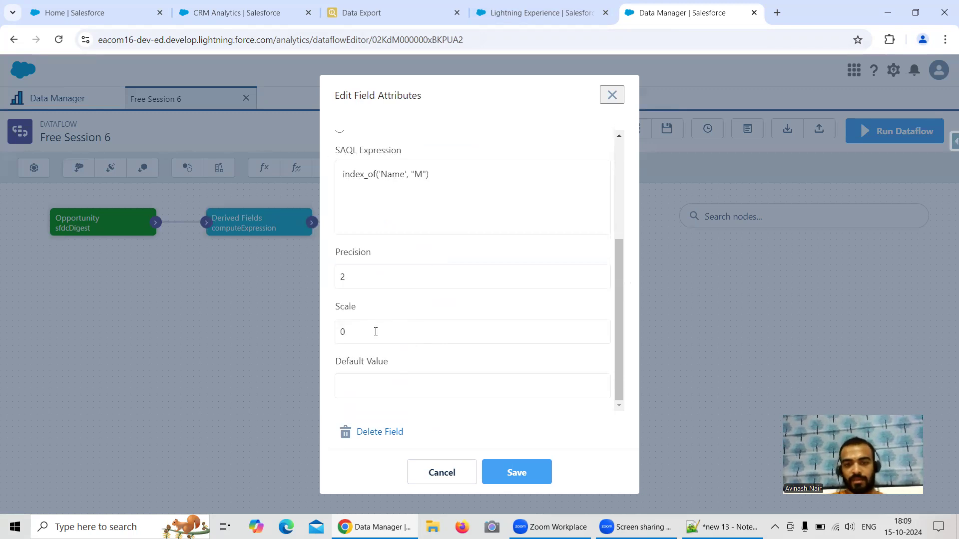
click(528, 464)
click(548, 471)
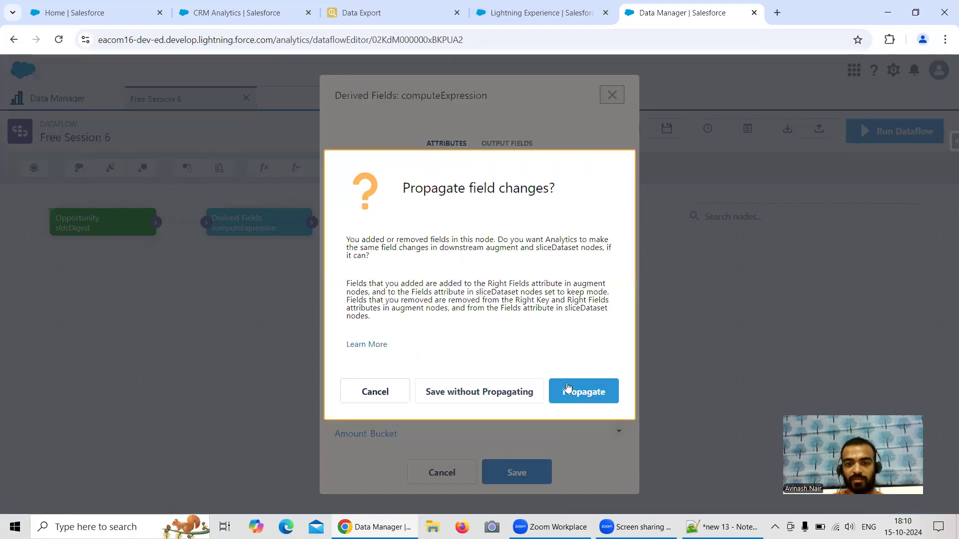
click(568, 387)
Update the Free Session 6 dataflow with the corrected field, rerun it and follow the job in the data monitor
click(899, 131)
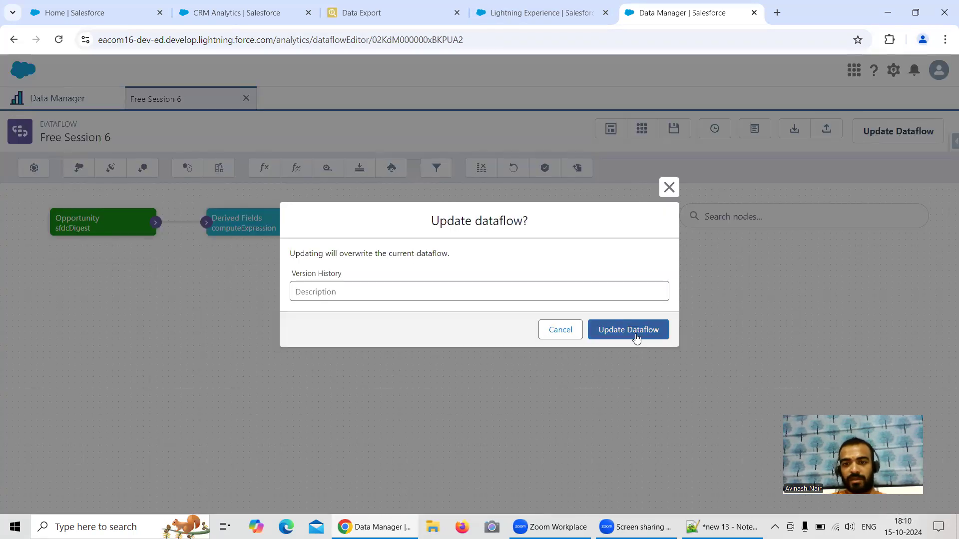
click(636, 339)
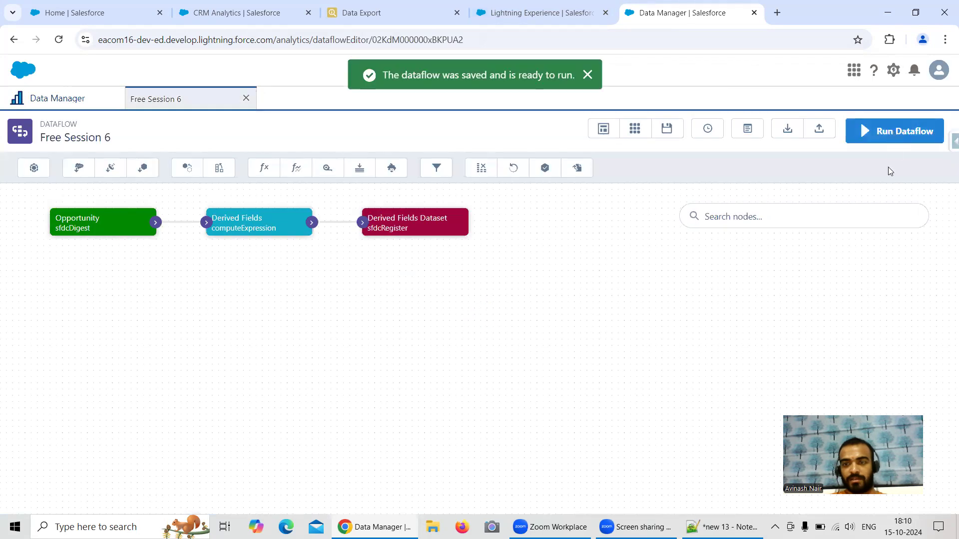
click(894, 131)
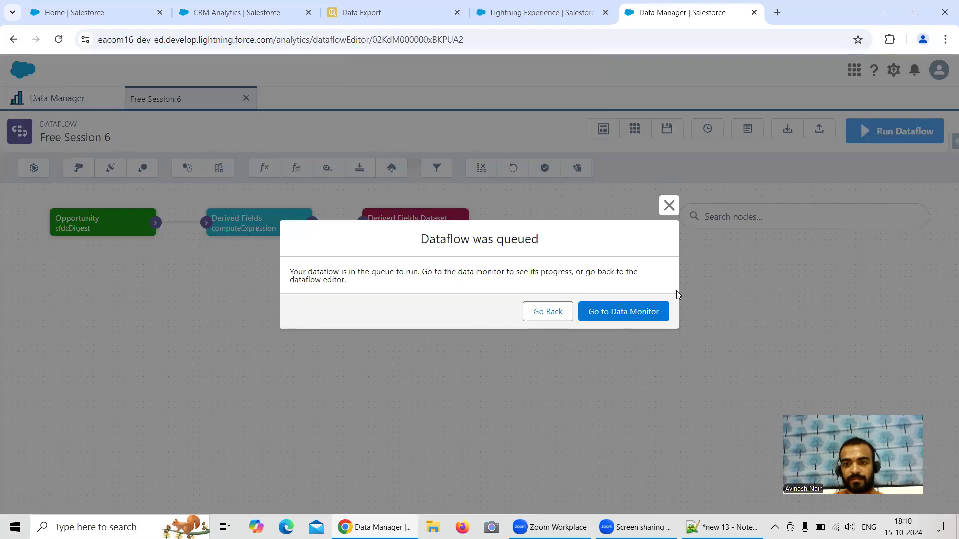
click(624, 311)
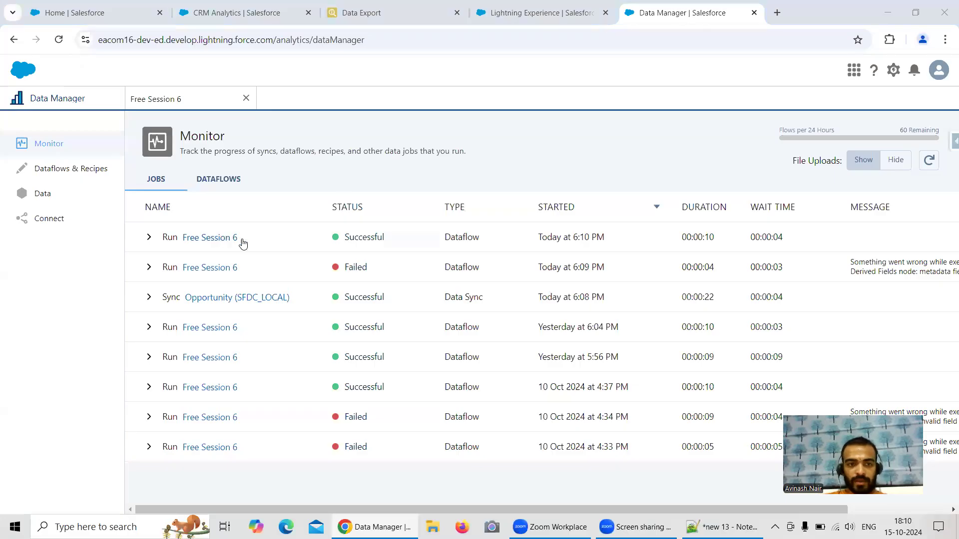
Open the Derived Field lens in Analytics Studio to look over its columns, and return to Data Manager
click(245, 17)
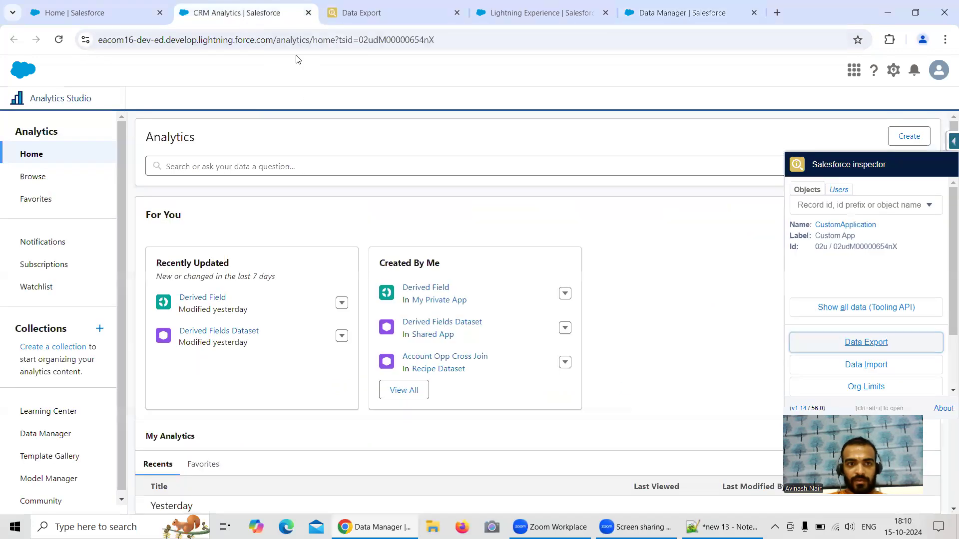
click(207, 299)
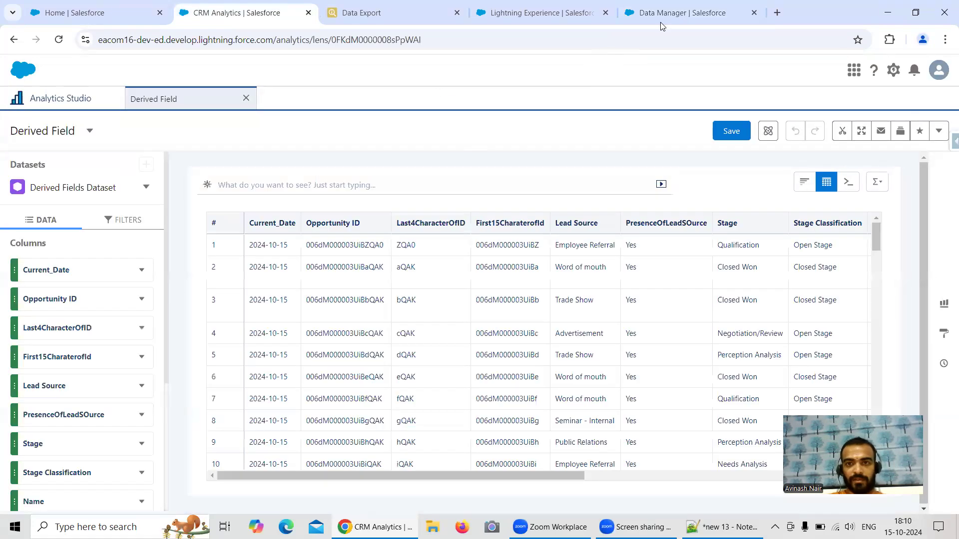
click(660, 19)
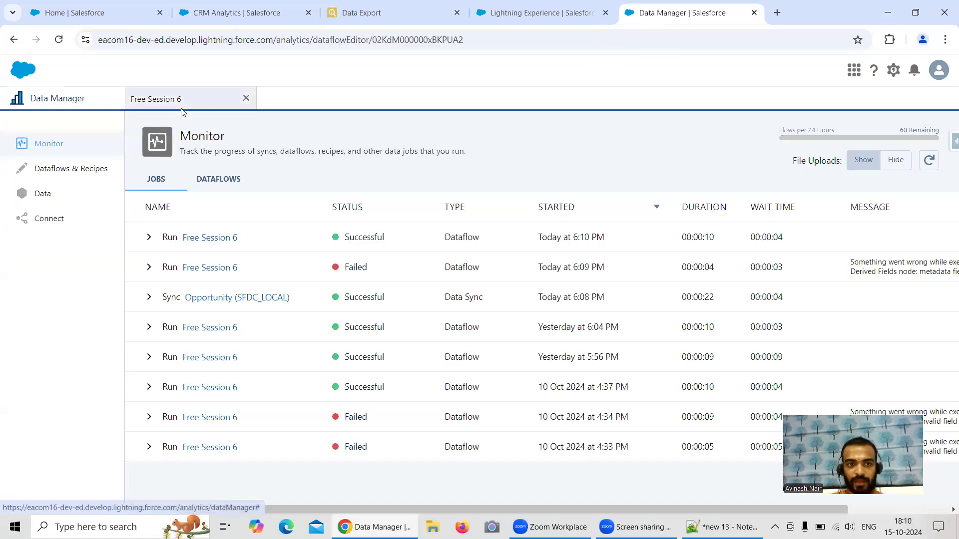
Open the Derived Fields node of the Free Session 6 dataflow and review its list of computed fields
click(170, 99)
click(254, 228)
scroll(400, 322, down, 2)
scroll(401, 322, down, 1)
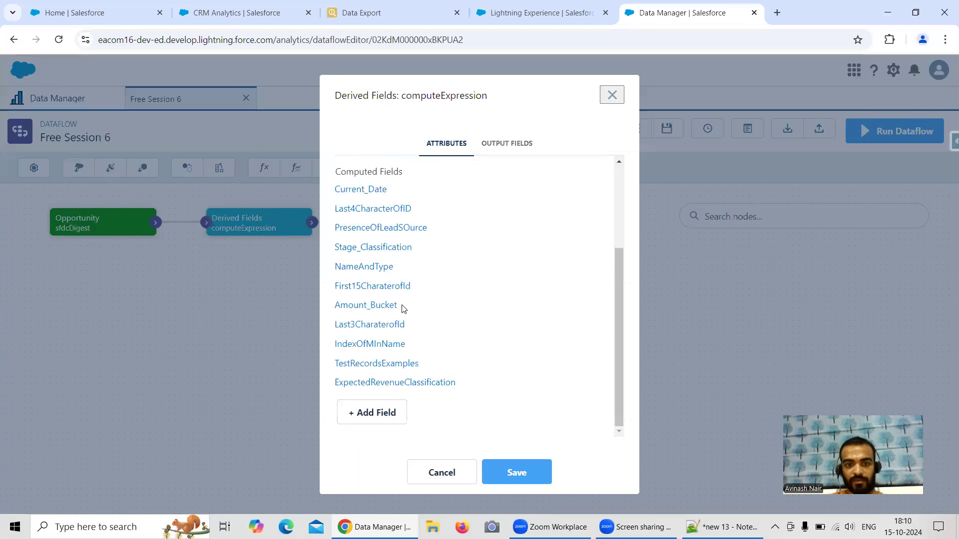
Edit the table columns of the Derived Field lens and select the Last3CharaterofId field
click(223, 13)
scroll(107, 287, down, 4)
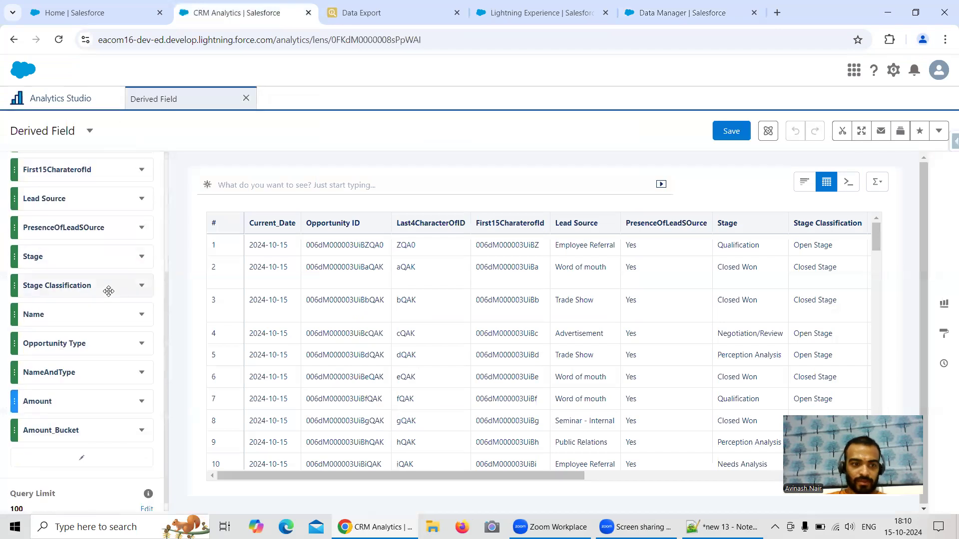
click(81, 447)
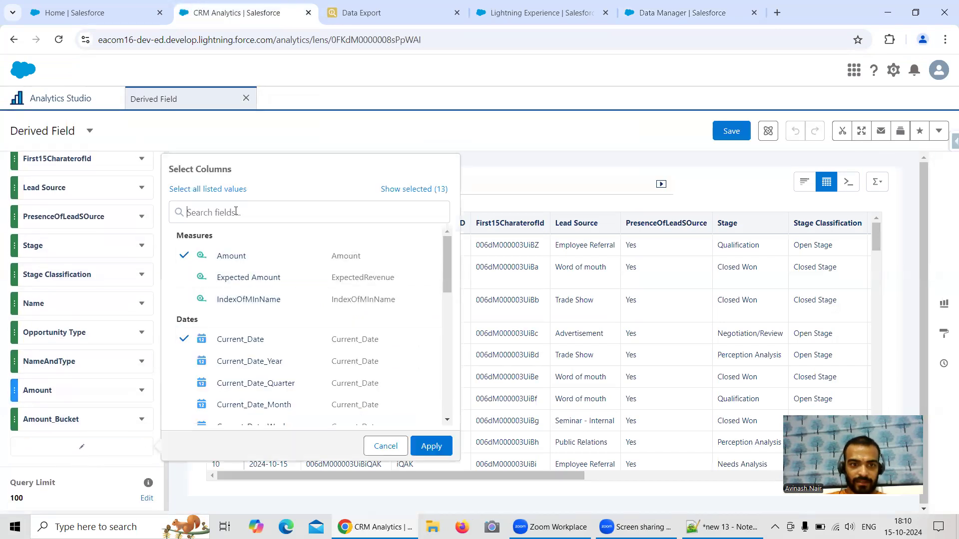
click(236, 212)
text(Last)
click(253, 260)
Check the next computed field names in the dataflow node, and select IndexOfMInName and TestRecordsExamples as lens columns
click(645, 16)
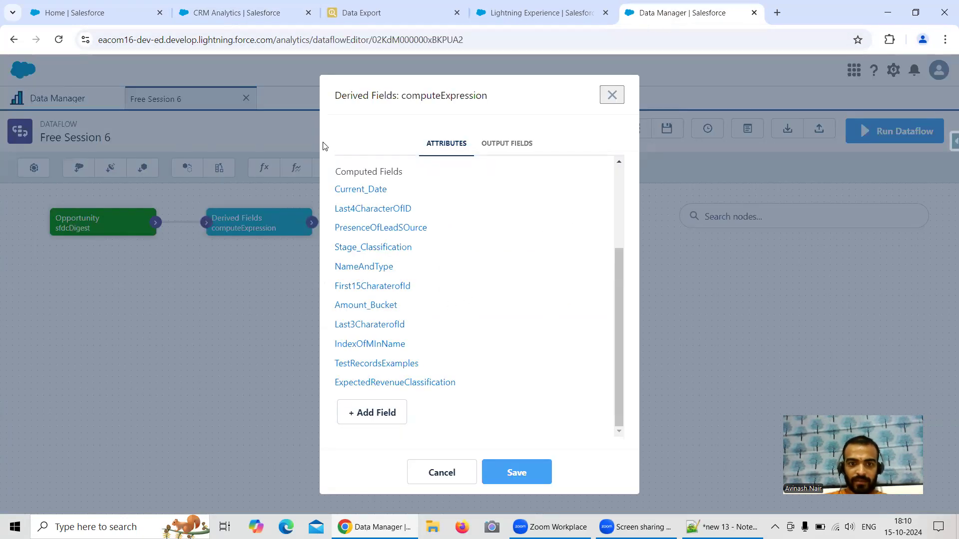
click(257, 14)
drag(203, 212, 180, 211)
text(Inde)
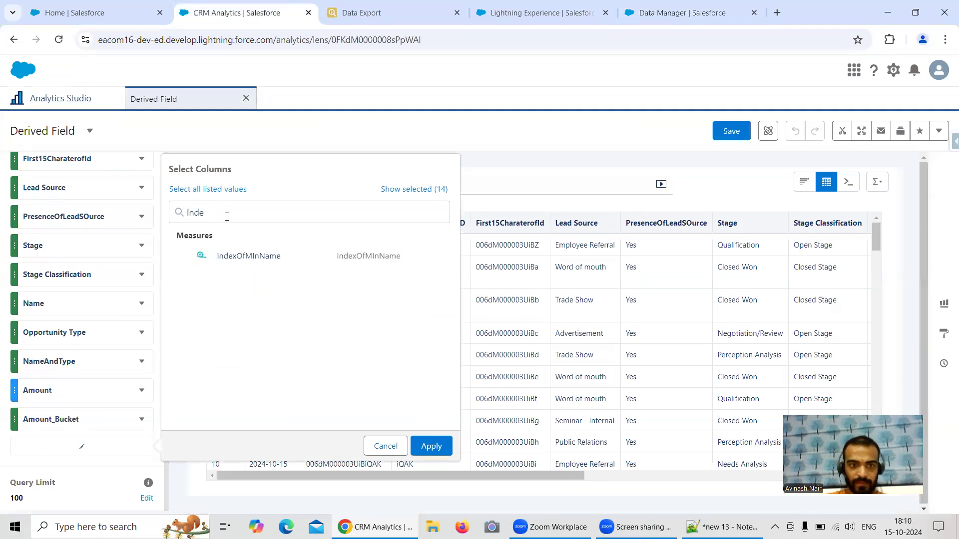
click(246, 256)
drag(232, 213, 185, 212)
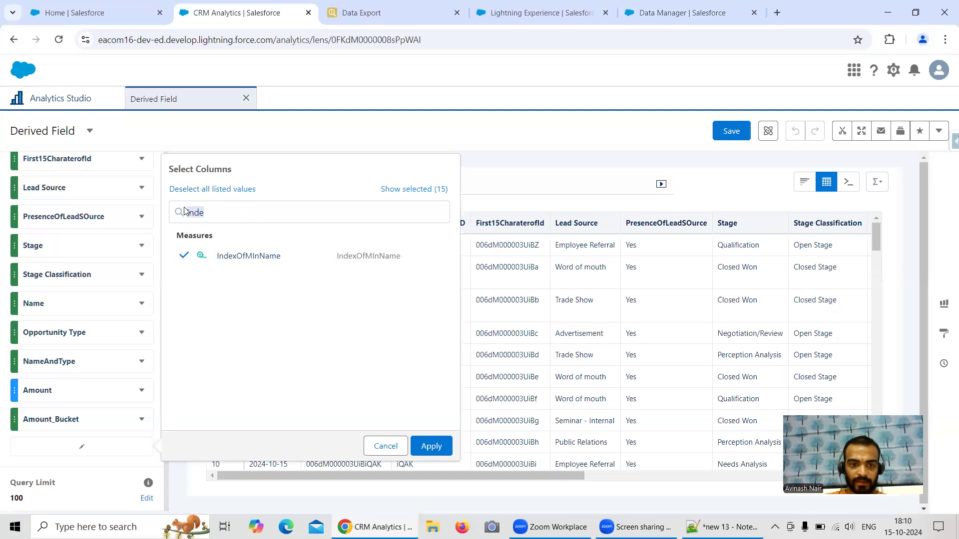
text(Test)
click(297, 257)
Look up the last computed field in the dataflow node, select ExpectedRevenueClassification as a lens column and apply the column selection
click(650, 18)
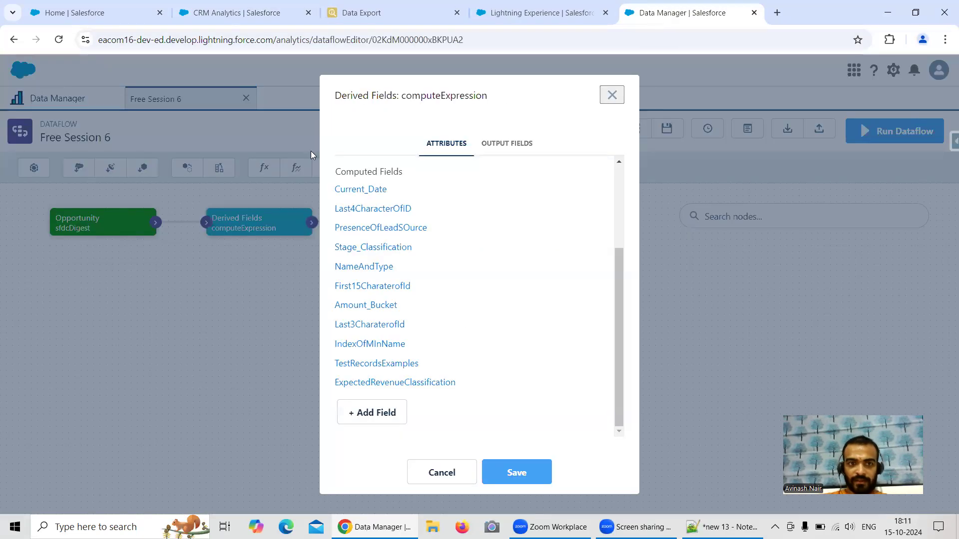
click(235, 13)
drag(222, 204, 173, 210)
text(Expe)
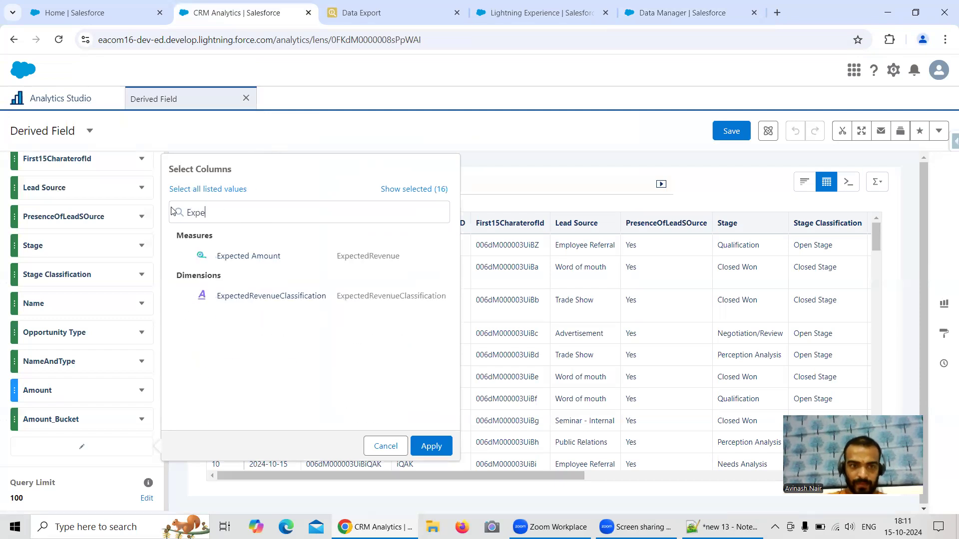
click(250, 296)
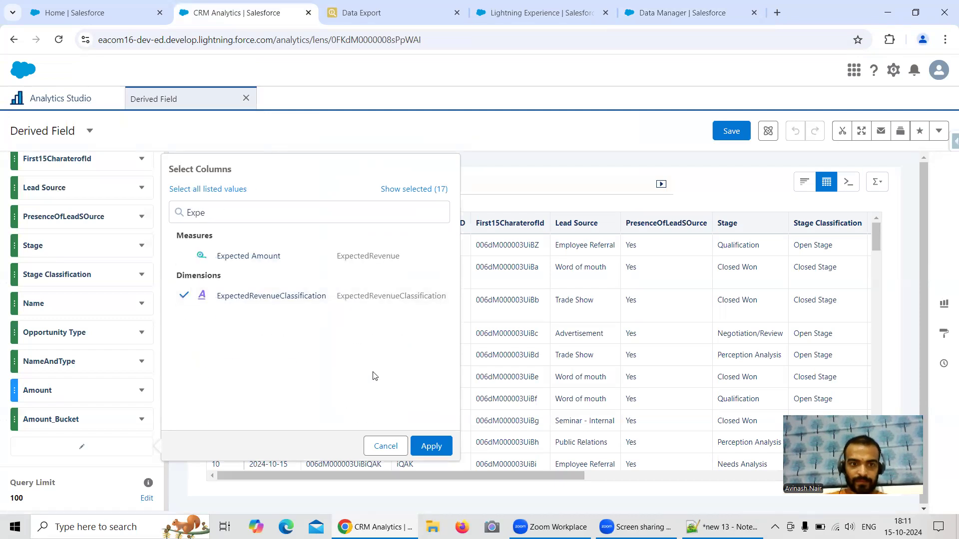
click(432, 446)
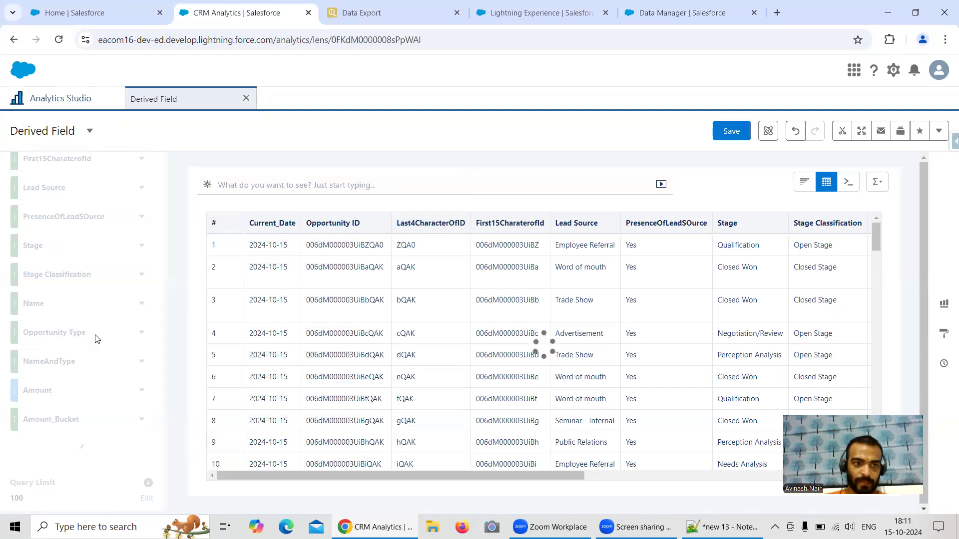
Move the Last3CharaterofId column directly after First15CharaterofId and compare its values with Last4CharacterOfID
scroll(66, 376, down, 3)
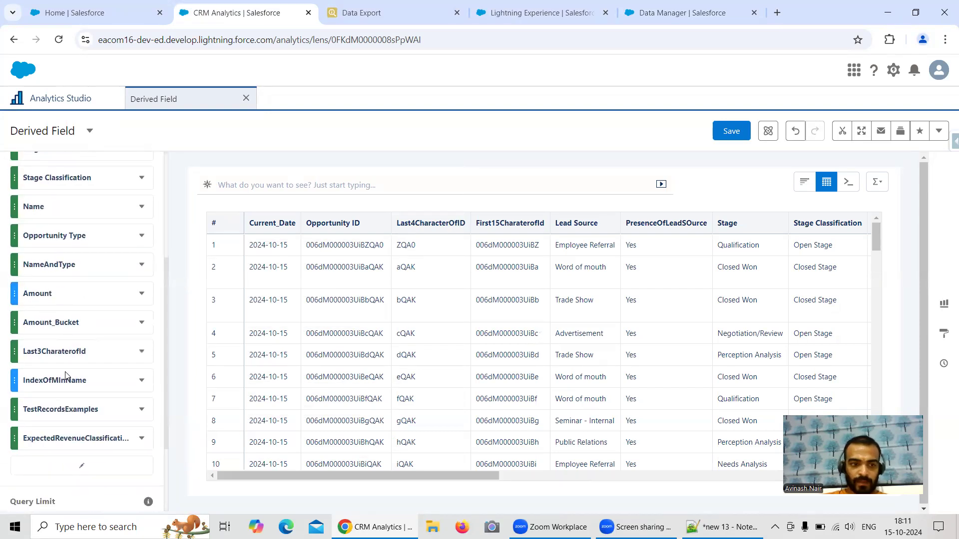
drag(70, 335, 75, 257)
scroll(78, 265, up, 3)
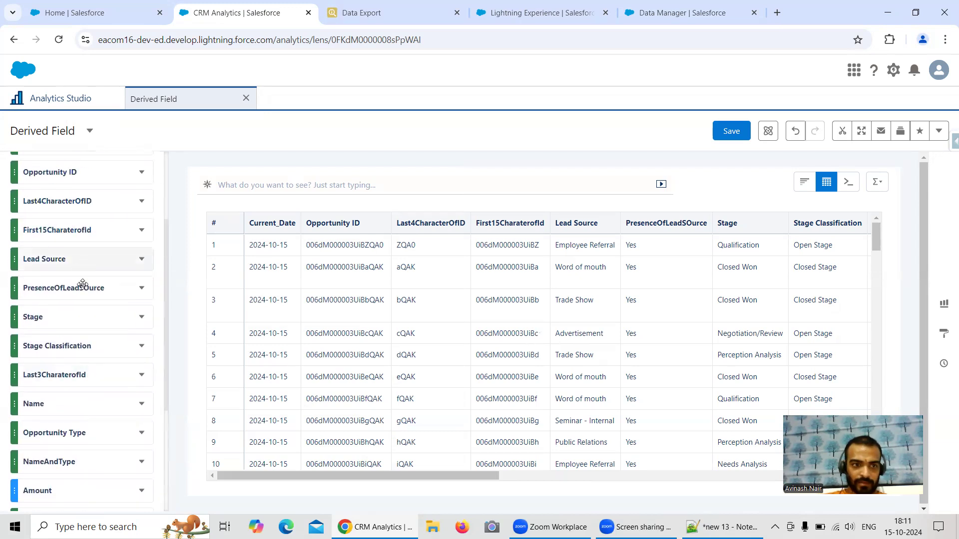
drag(70, 382, 70, 256)
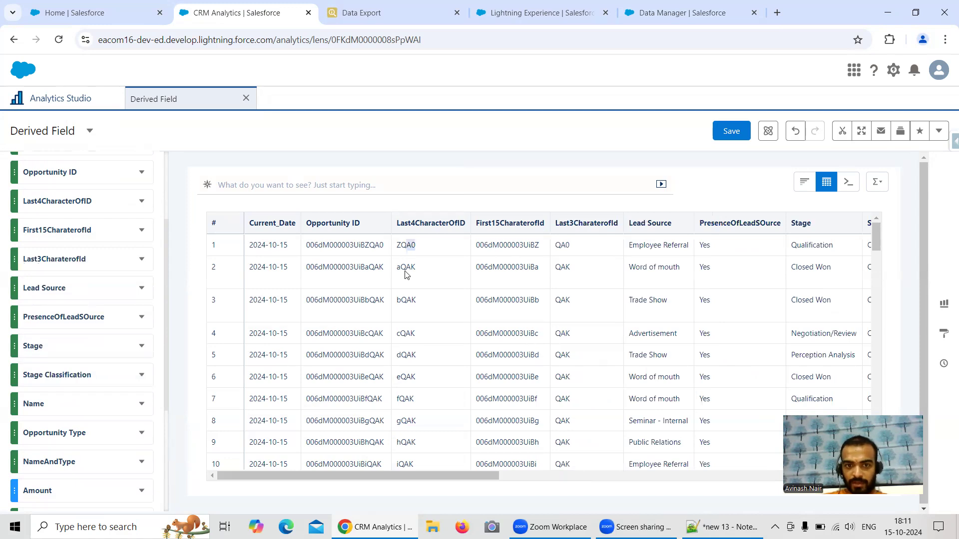
drag(404, 267, 412, 269)
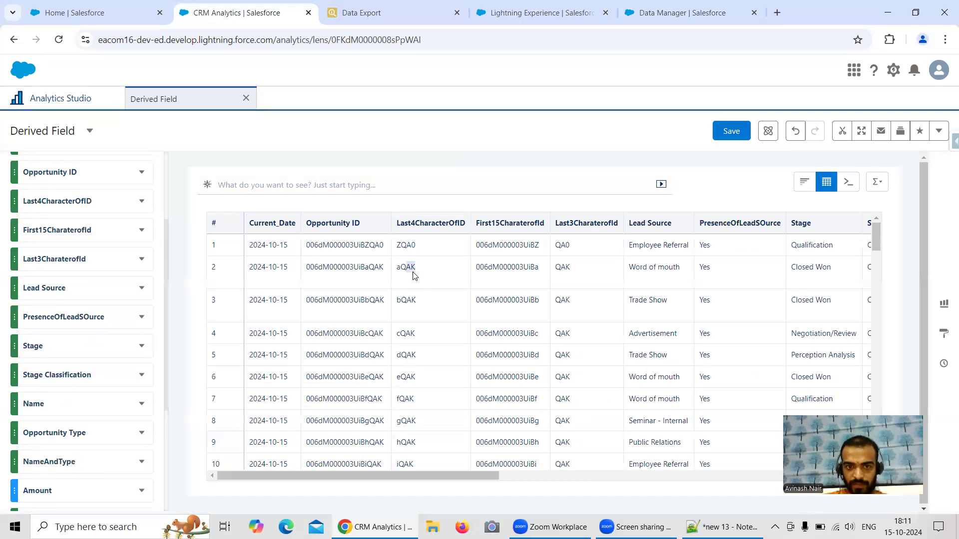
drag(403, 302, 416, 303)
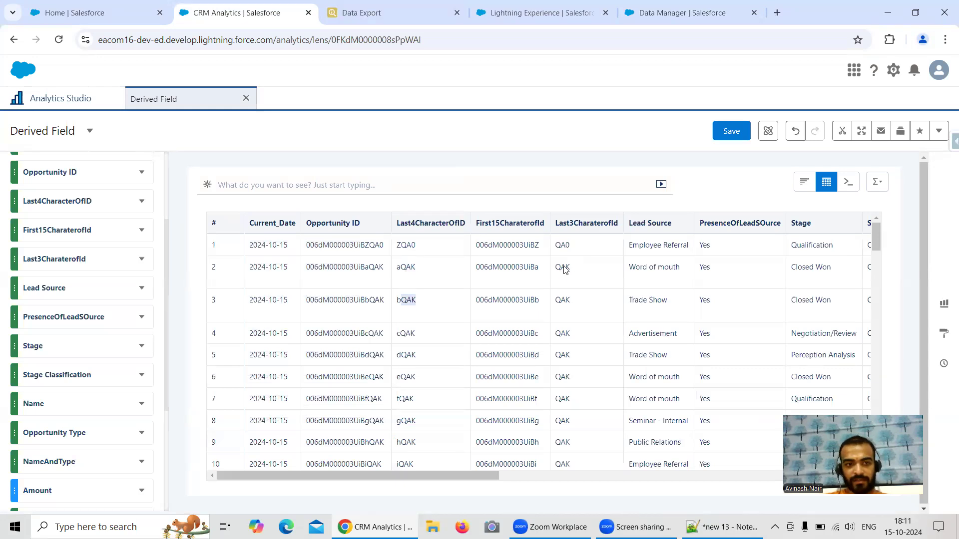
Move the IndexOfMInName column directly after Name and compare the two columns across the table rows
scroll(70, 314, down, 4)
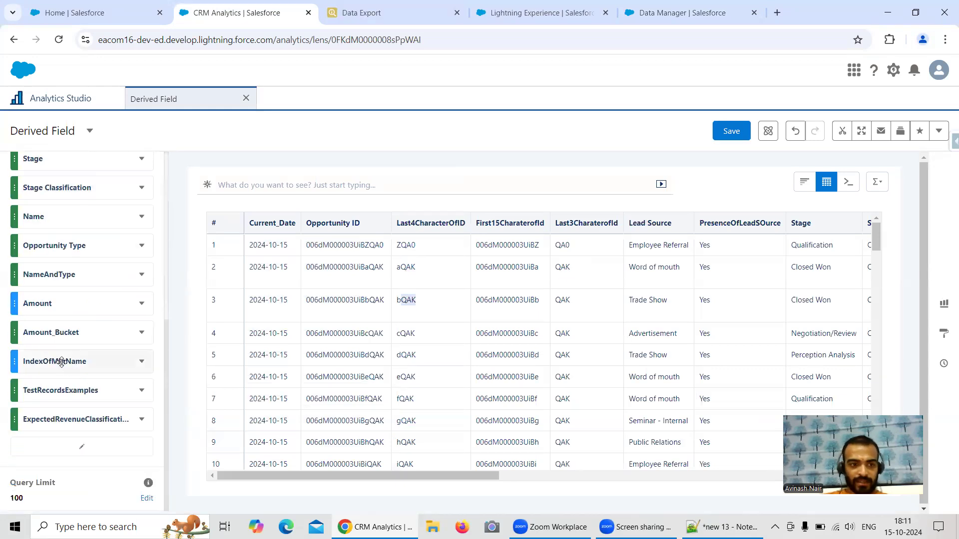
scroll(83, 335, up, 4)
scroll(83, 335, down, 3)
drag(77, 424, 80, 308)
drag(363, 476, 543, 473)
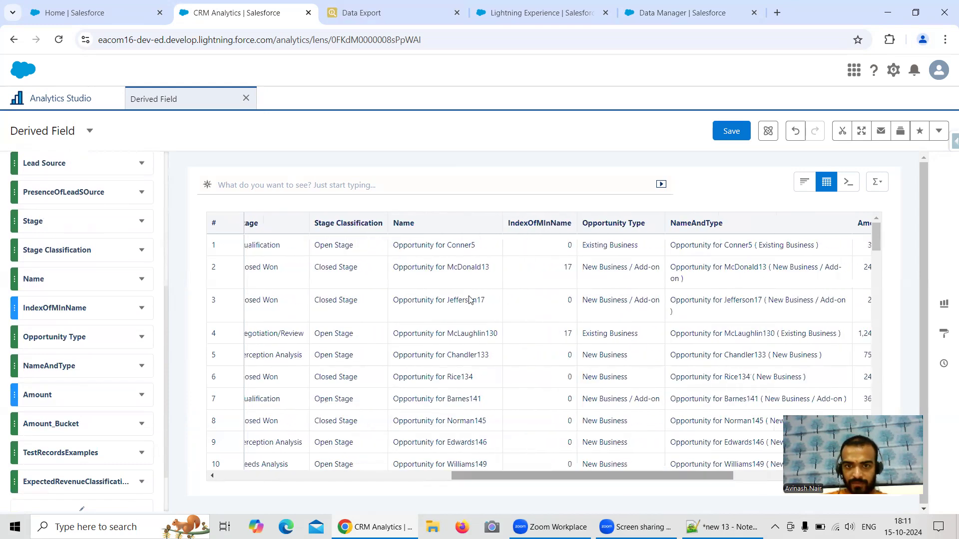
scroll(459, 279, down, 10)
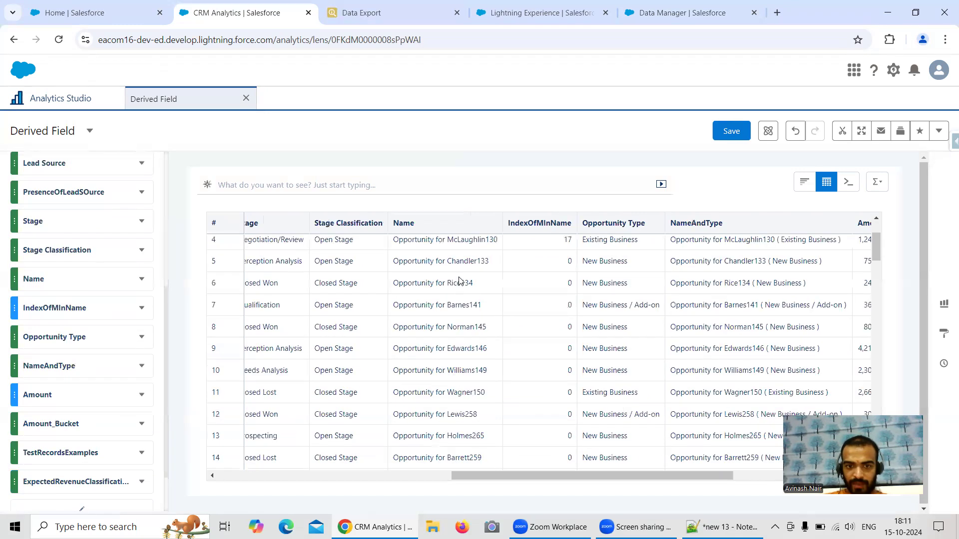
scroll(482, 319, up, 4)
scroll(482, 320, up, 6)
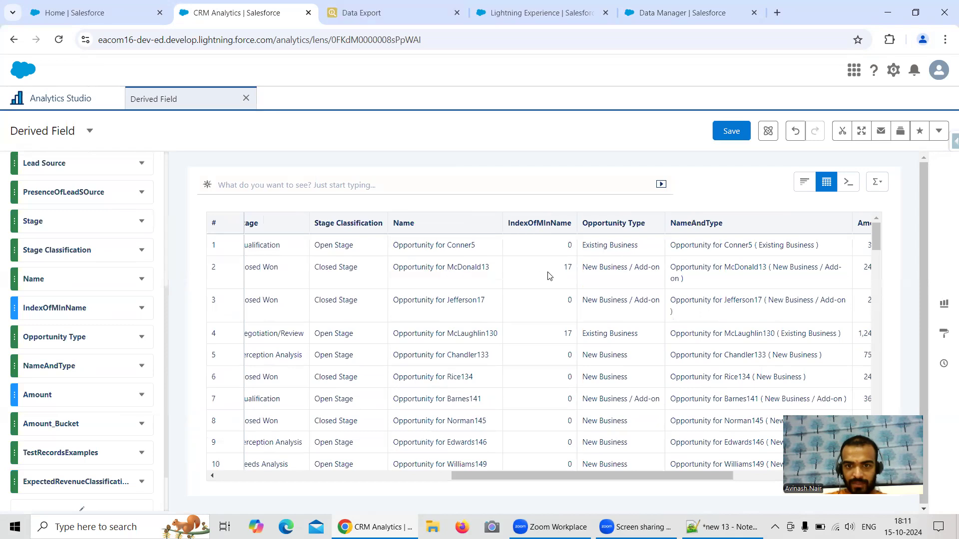
Filter the Derived Fields Dataset to records whose Name equals Maple Leaf Laptops & Gadgets - 40 Laptops
scroll(83, 300, up, 5)
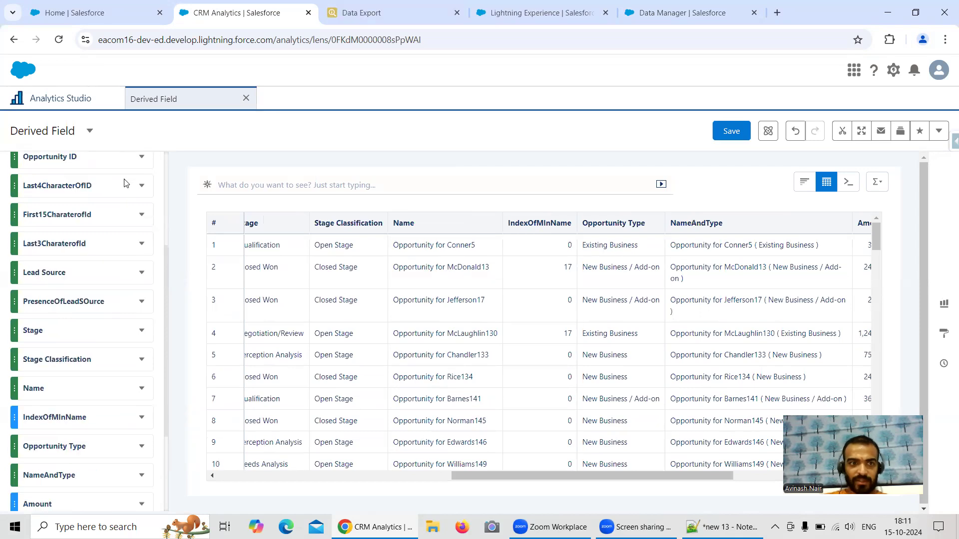
click(123, 218)
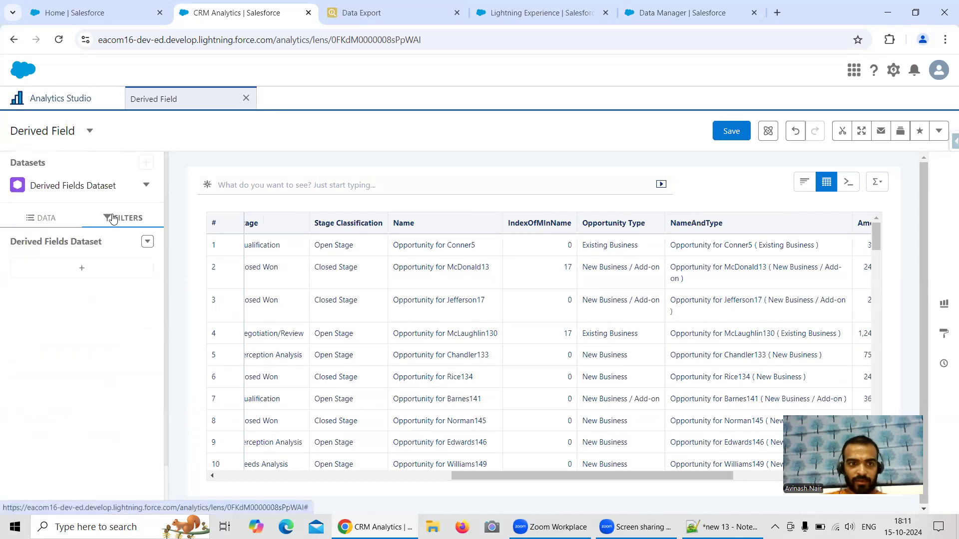
click(84, 264)
text(Nam)
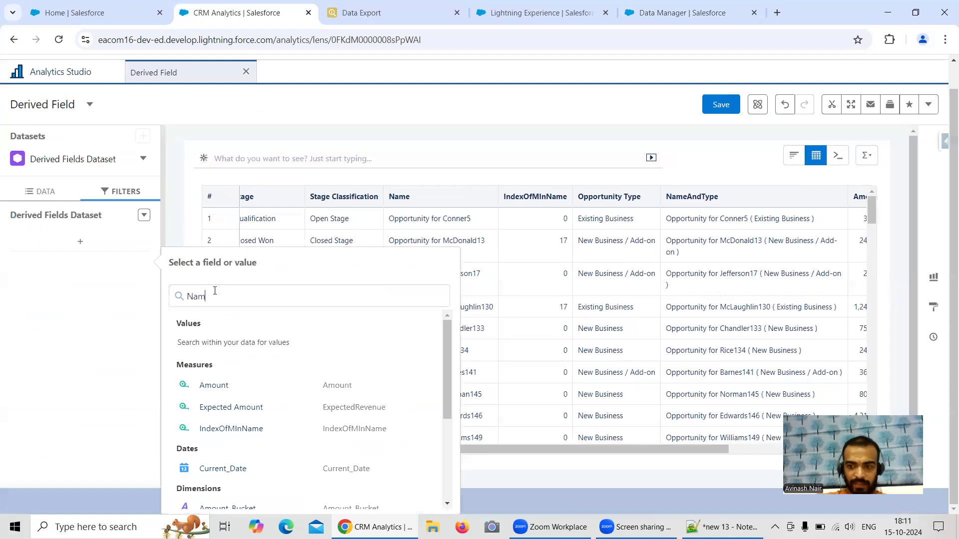
click(233, 435)
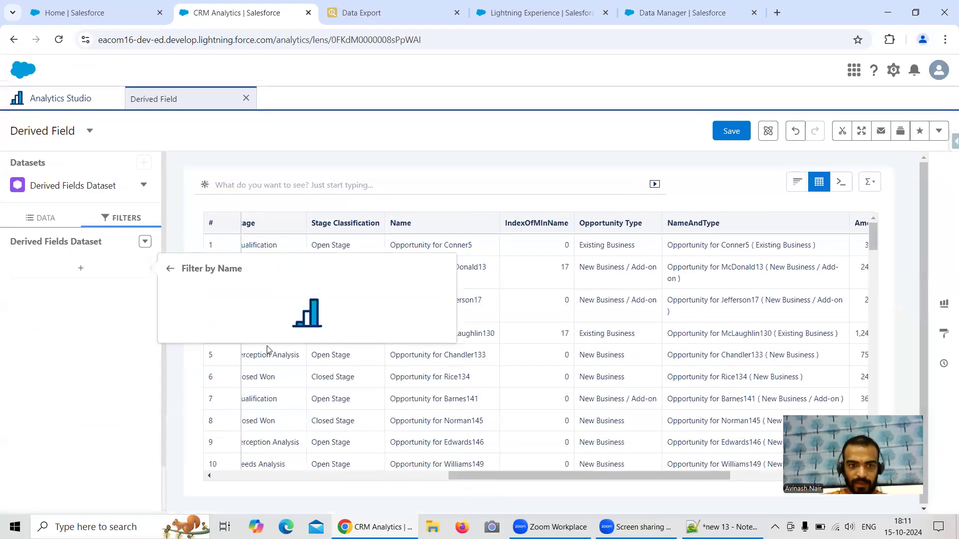
click(245, 392)
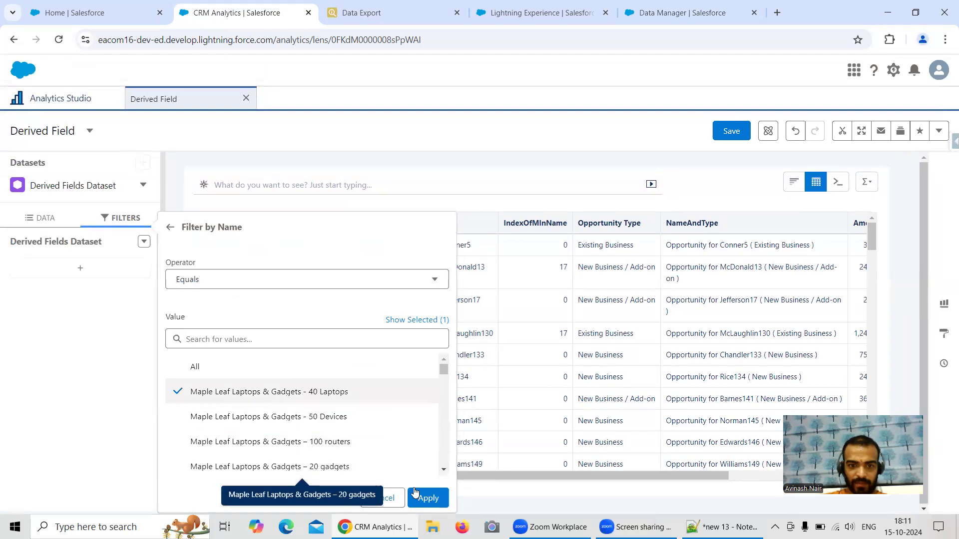
click(428, 492)
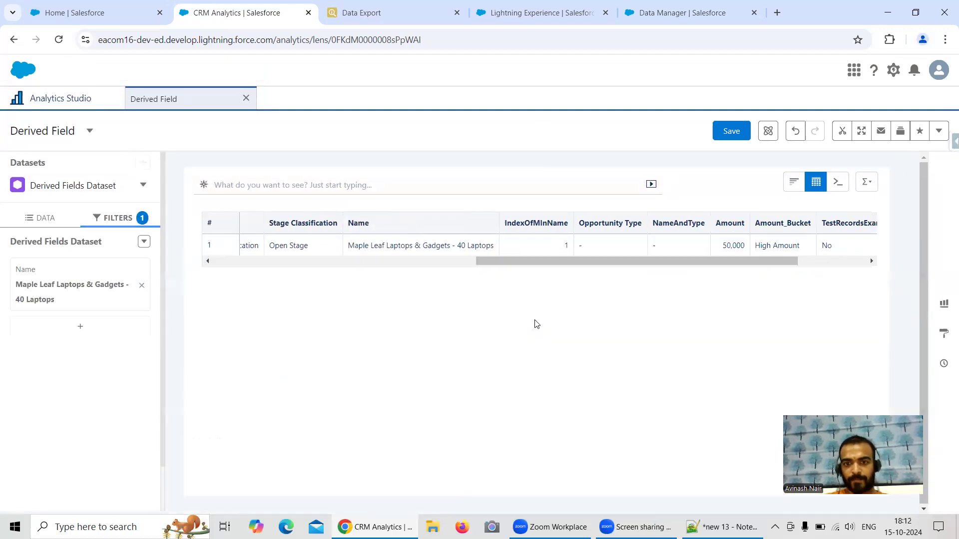
Compare the filtered record's name with its IndexOfMInName value, and remove the Name filter
scroll(593, 265, right, 2)
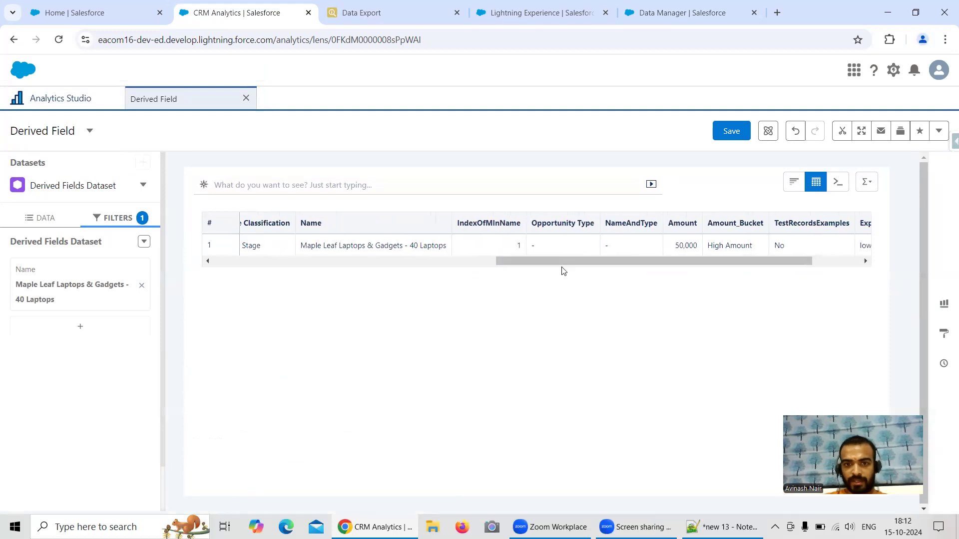
scroll(511, 259, left, 3)
drag(405, 244, 410, 244)
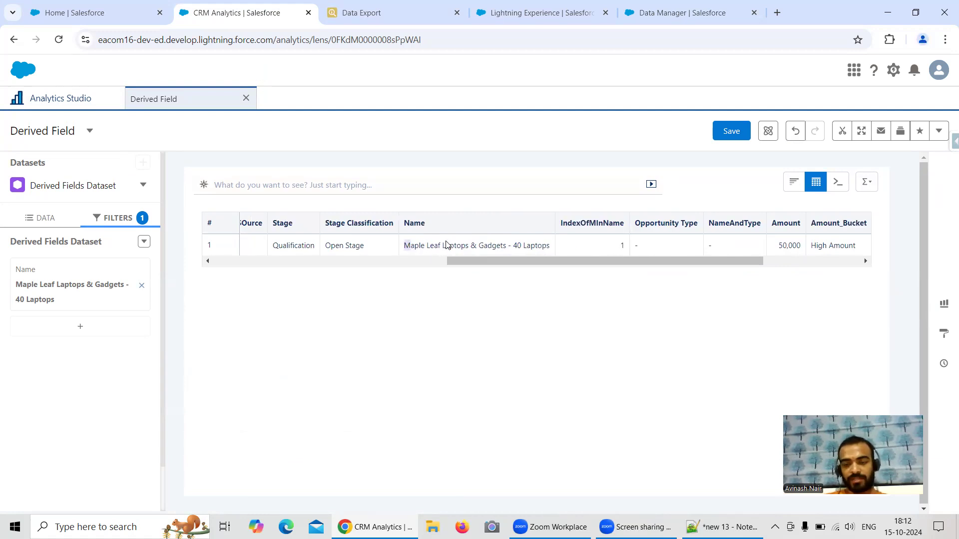
click(141, 286)
Move the TestRecordsExamples column directly after Name in the lens table
click(43, 224)
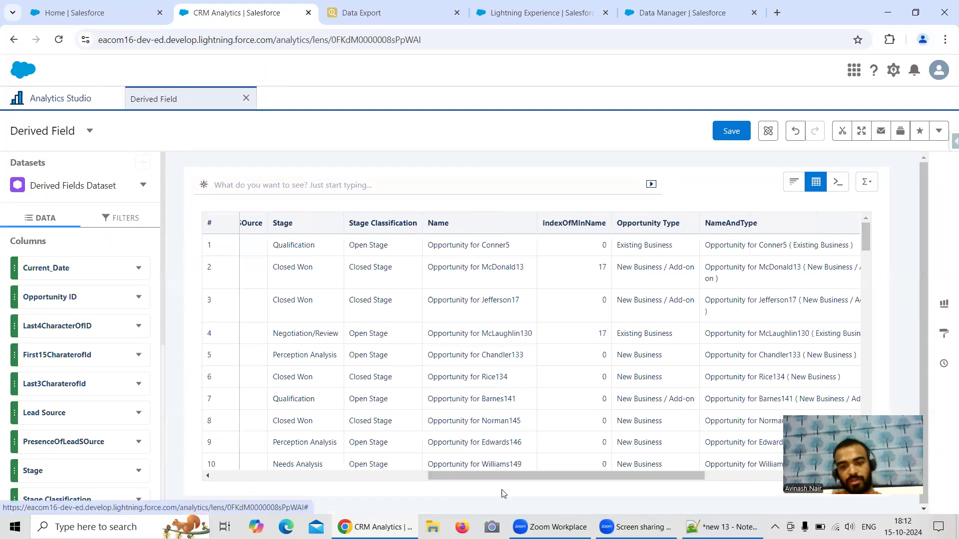
drag(505, 480, 513, 481)
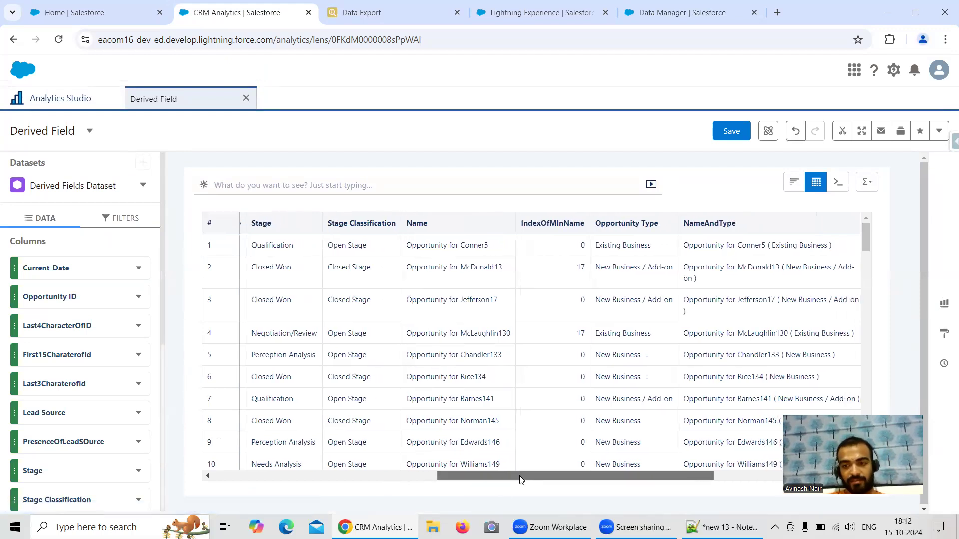
drag(519, 479, 540, 479)
scroll(73, 397, down, 6)
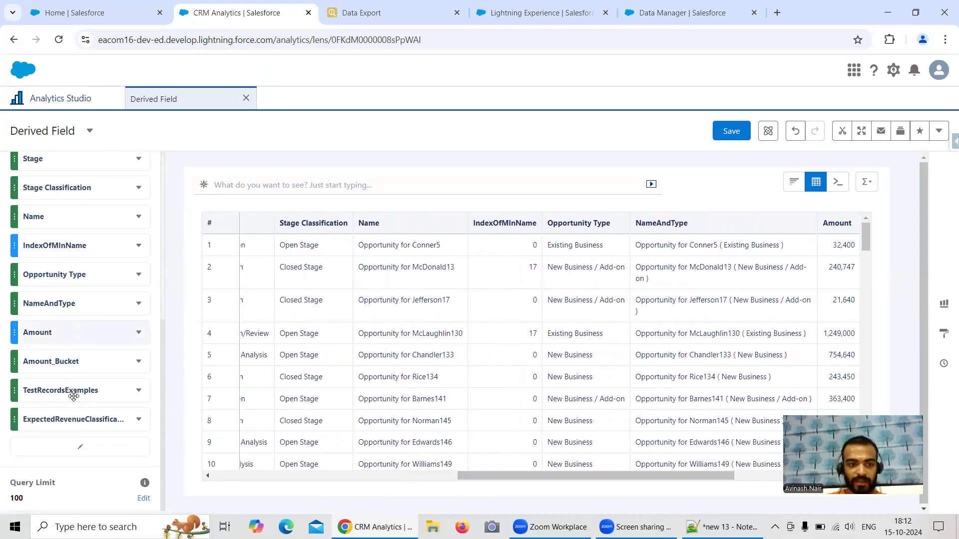
drag(73, 394, 71, 230)
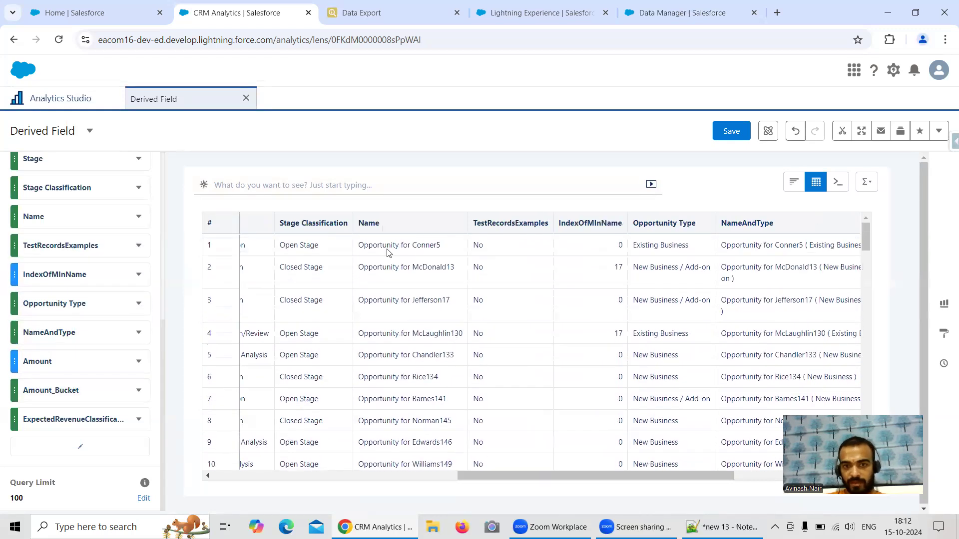
Check TestRecordsExamples with a temporary filter for Name equal to Test Opp 1, Test Opp 2 and Test Opp 3, and remove the filter
scroll(104, 227, up, 6)
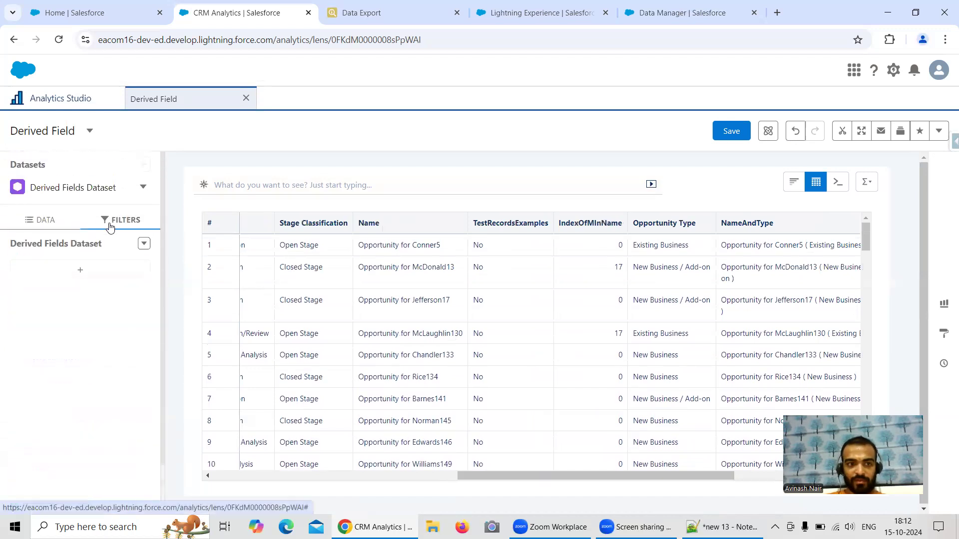
click(113, 269)
text(Na)
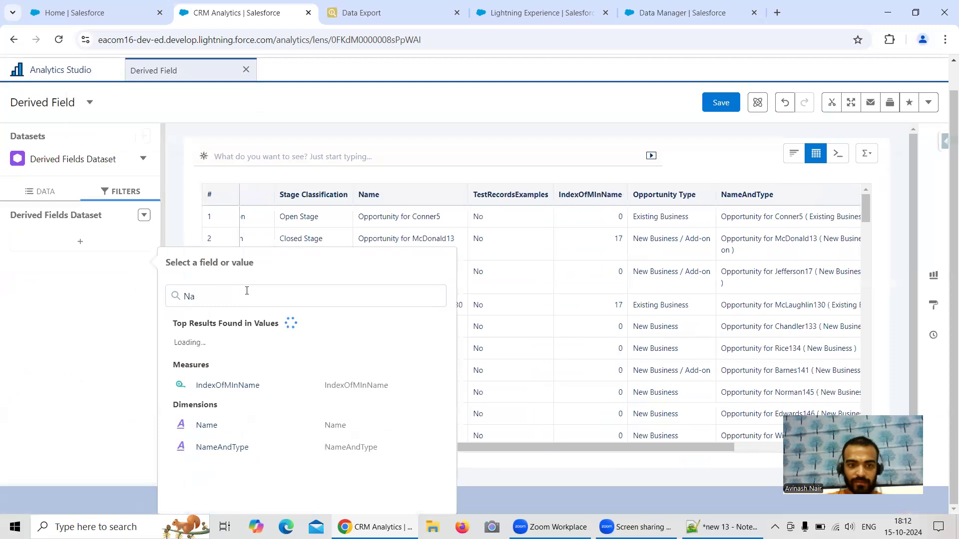
click(231, 438)
click(246, 340)
text(Test)
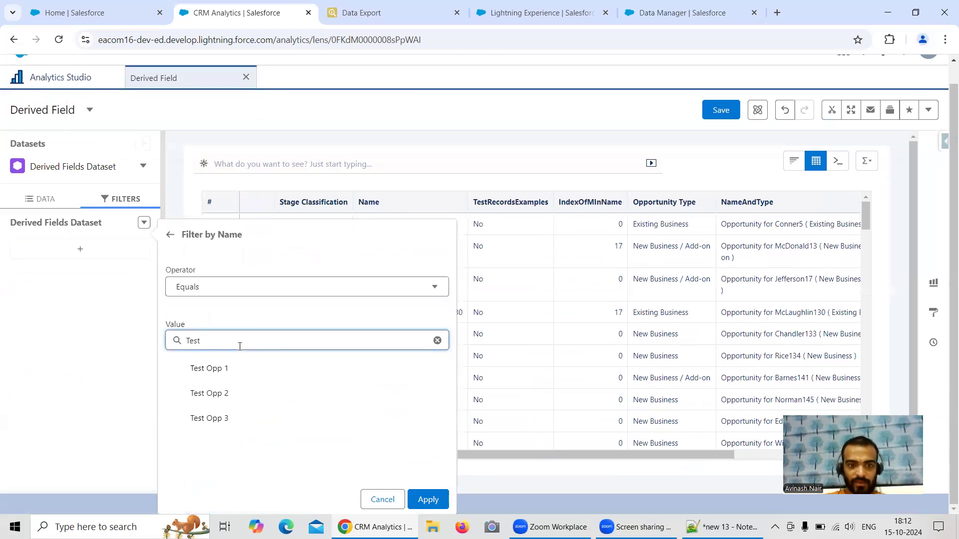
click(234, 368)
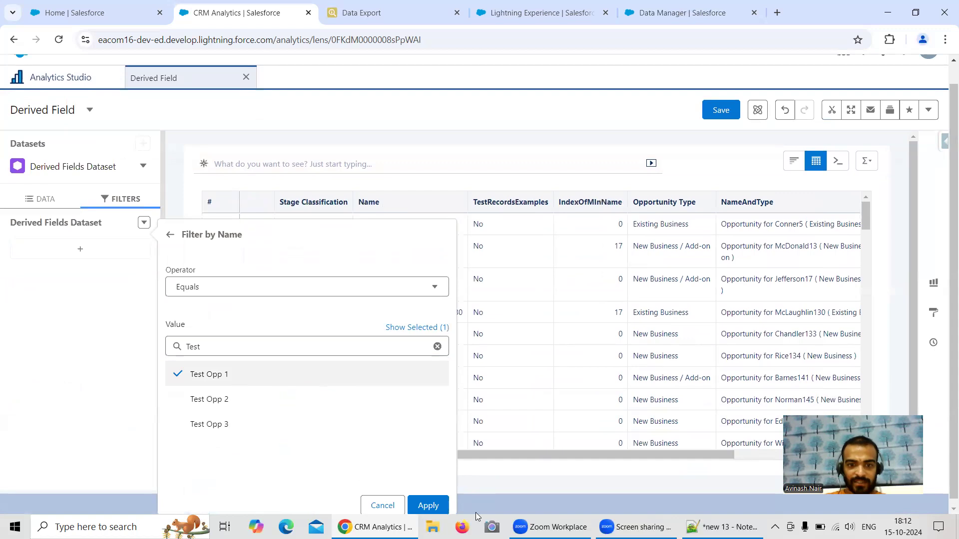
click(229, 401)
click(239, 424)
click(428, 506)
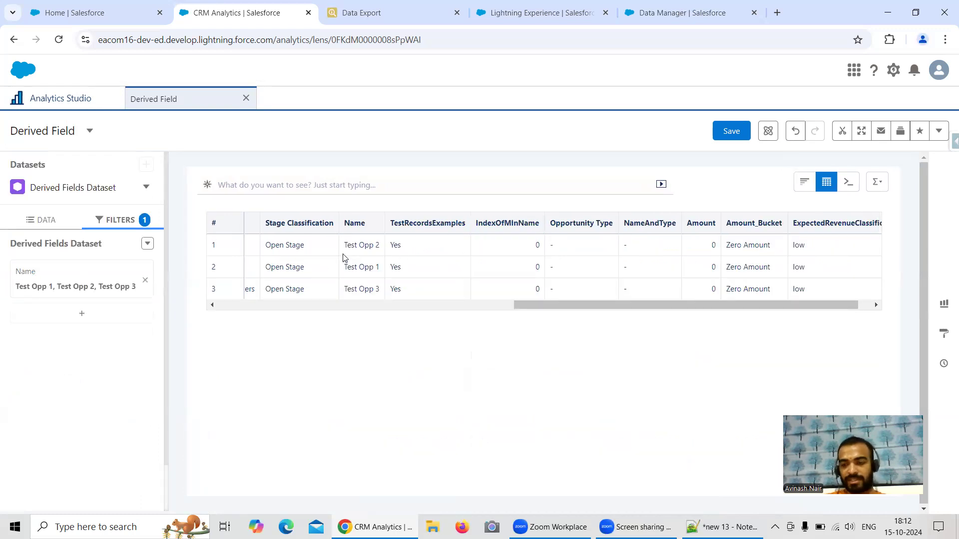
click(43, 222)
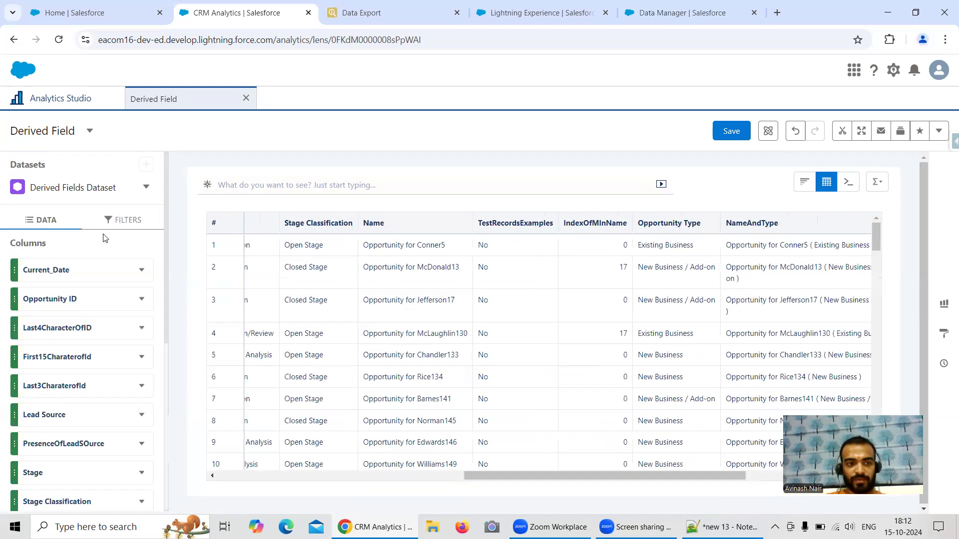
Add the Expected Amount column to the lens table and move it directly before ExpectedRevenueClassification
scroll(210, 369, down, 4)
scroll(103, 368, down, 5)
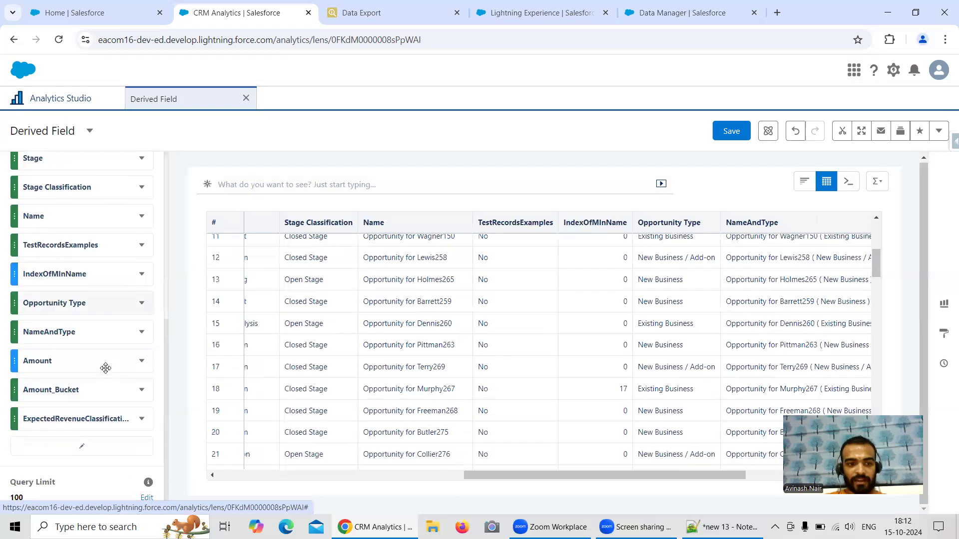
click(120, 444)
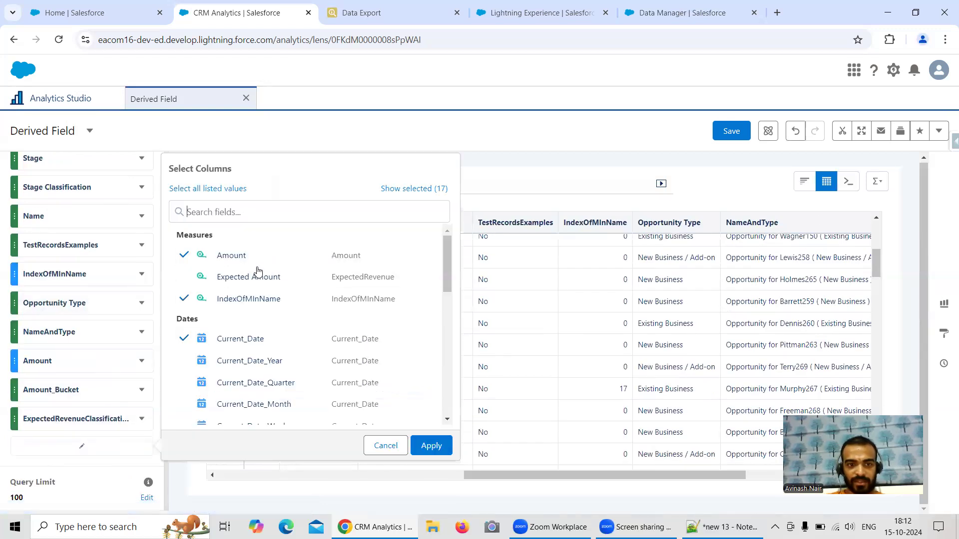
click(260, 278)
click(430, 446)
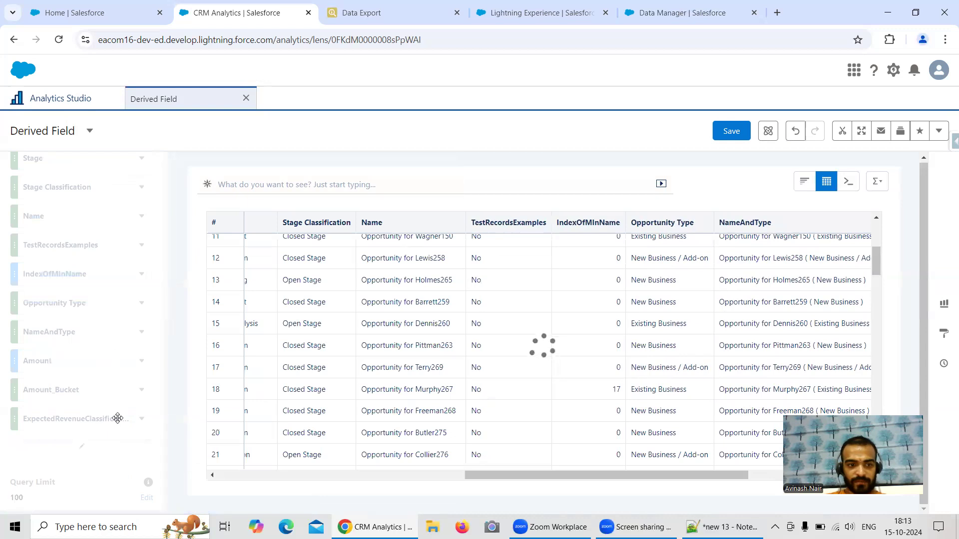
drag(108, 451, 109, 417)
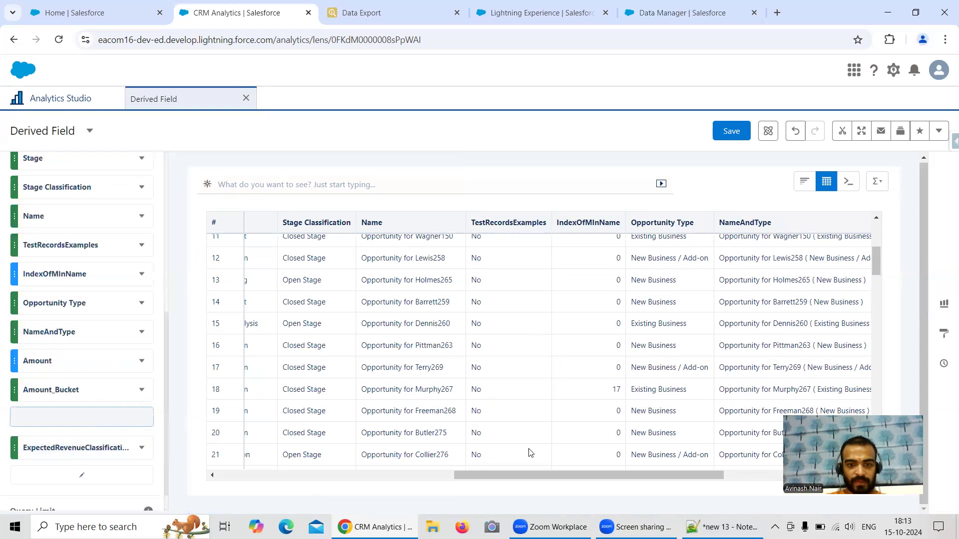
Compare the Expected Amount values with their ExpectedRevenueClassification values across the table rows
drag(618, 475, 754, 475)
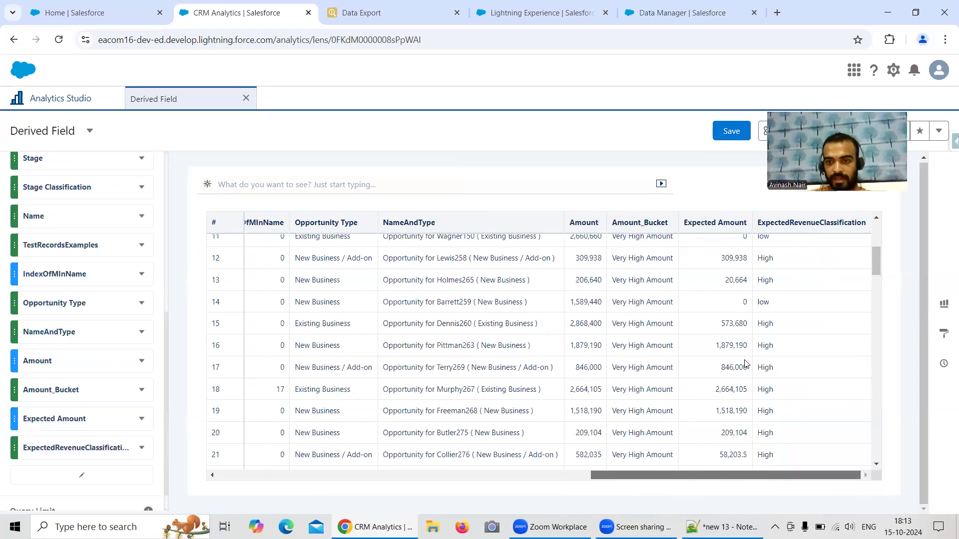
scroll(768, 335, up, 4)
scroll(759, 357, down, 1)
drag(741, 374, 774, 372)
scroll(789, 369, up, 2)
scroll(790, 370, down, 9)
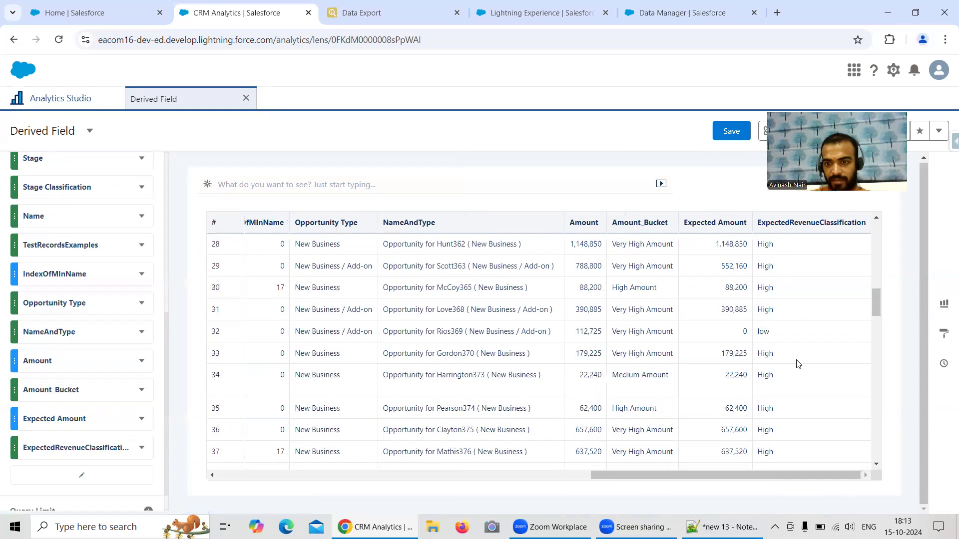
scroll(793, 349, up, 2)
drag(787, 282, 722, 286)
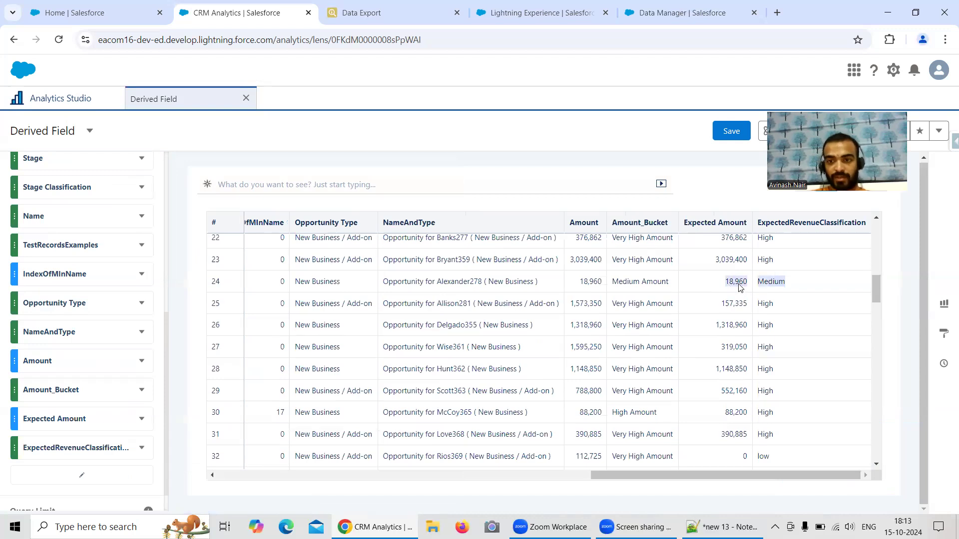
drag(710, 327, 788, 329)
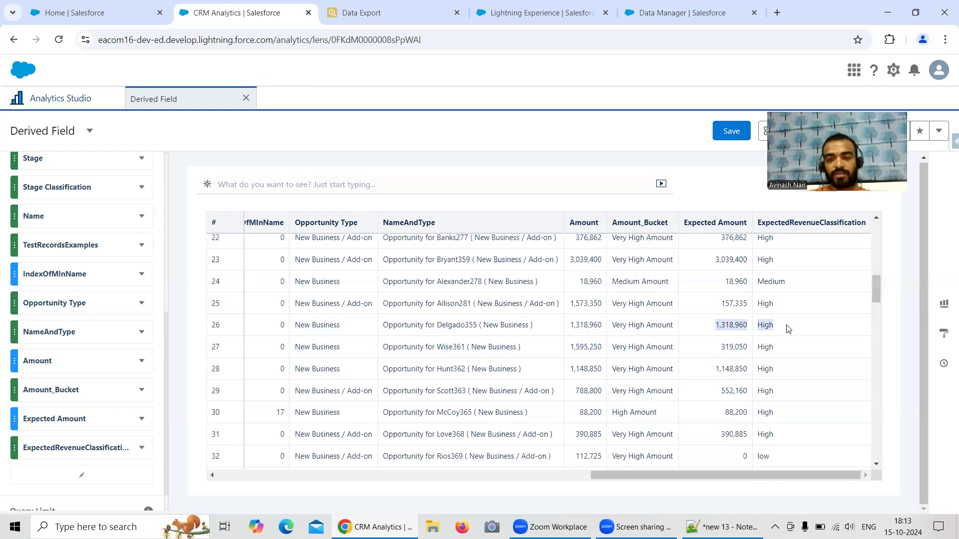